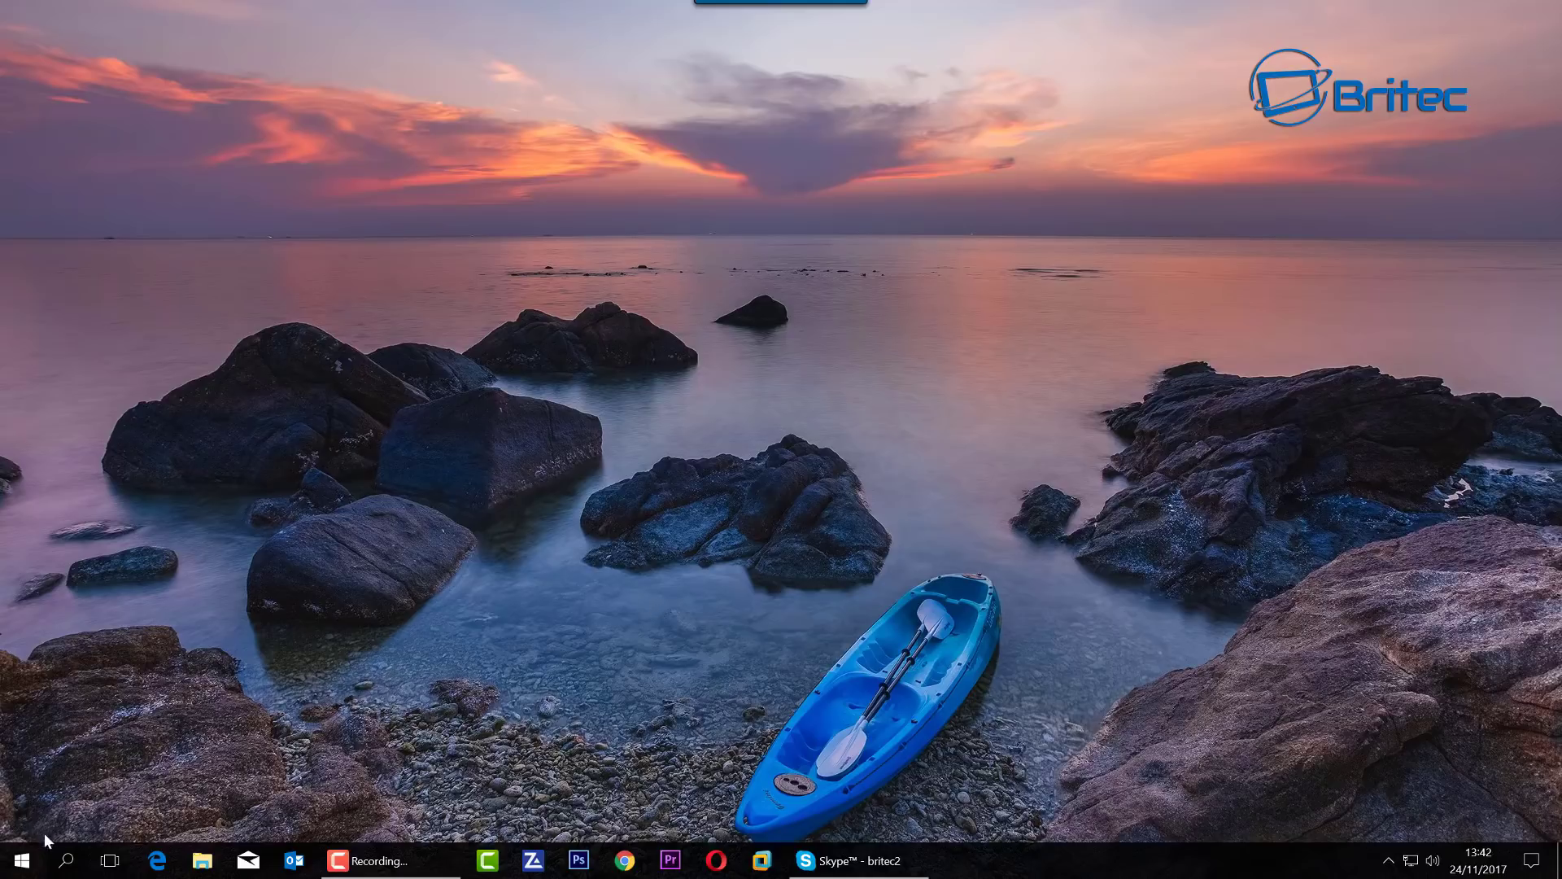
Step: Open Windows Settings and go to Update & Security > Windows Defender
click(22, 864)
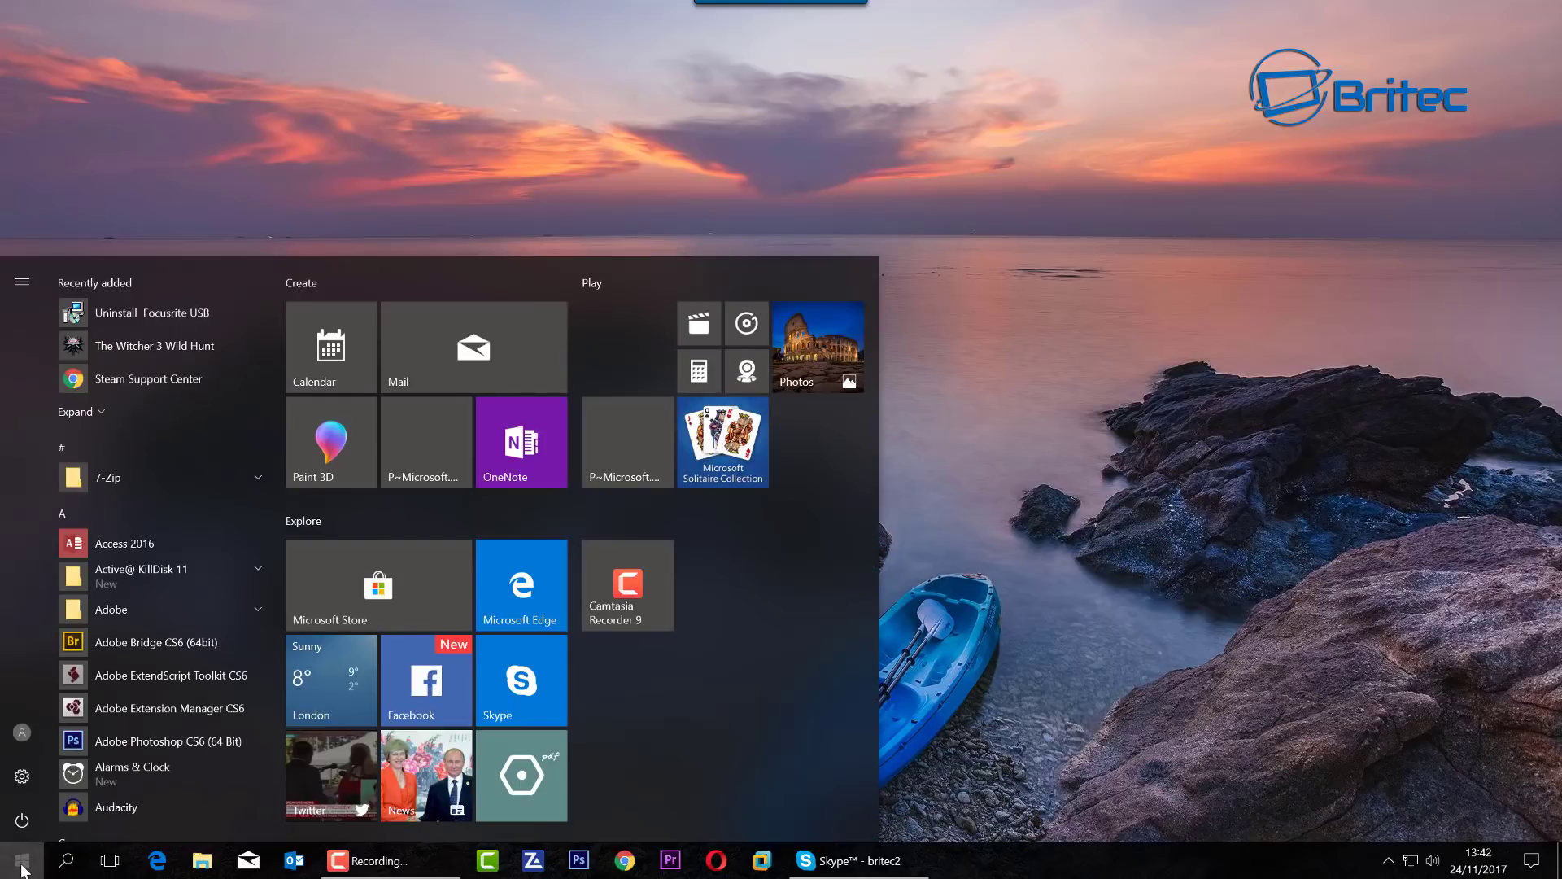
click(26, 775)
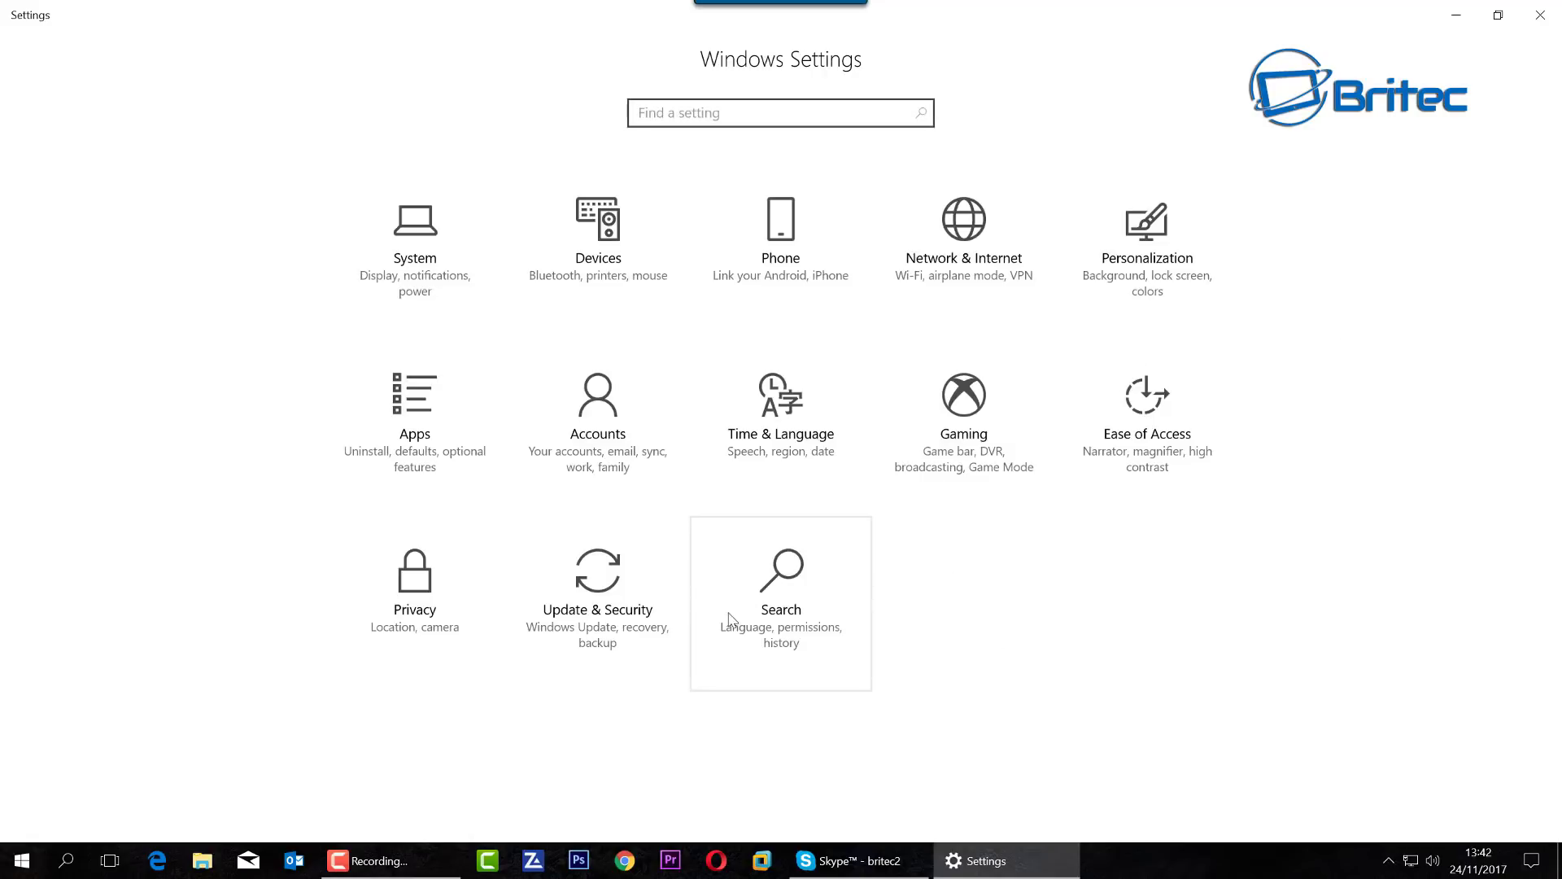
click(604, 632)
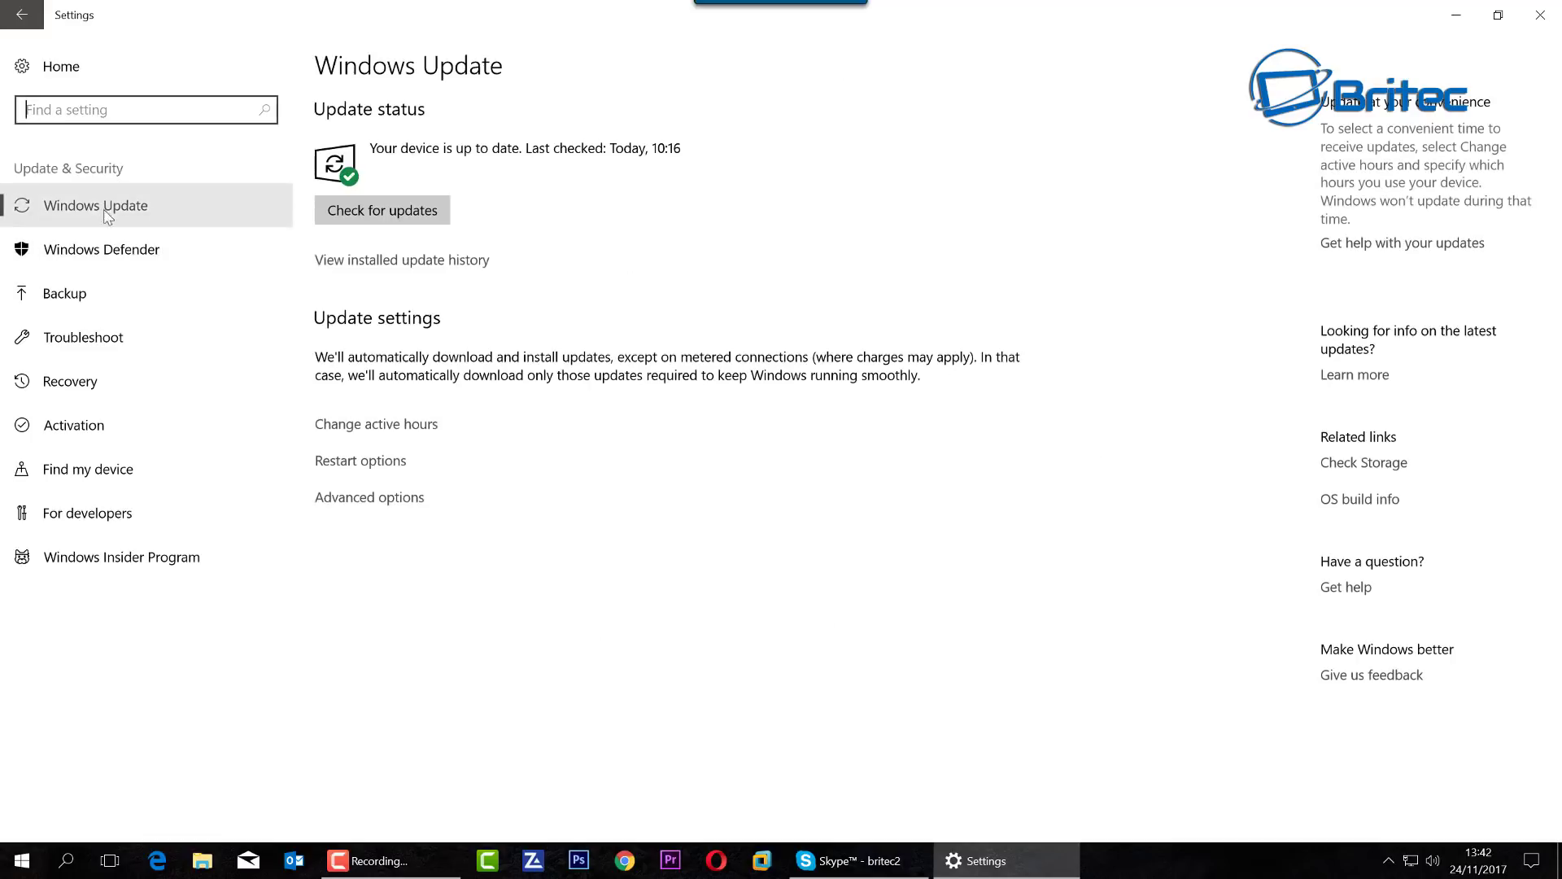
click(106, 255)
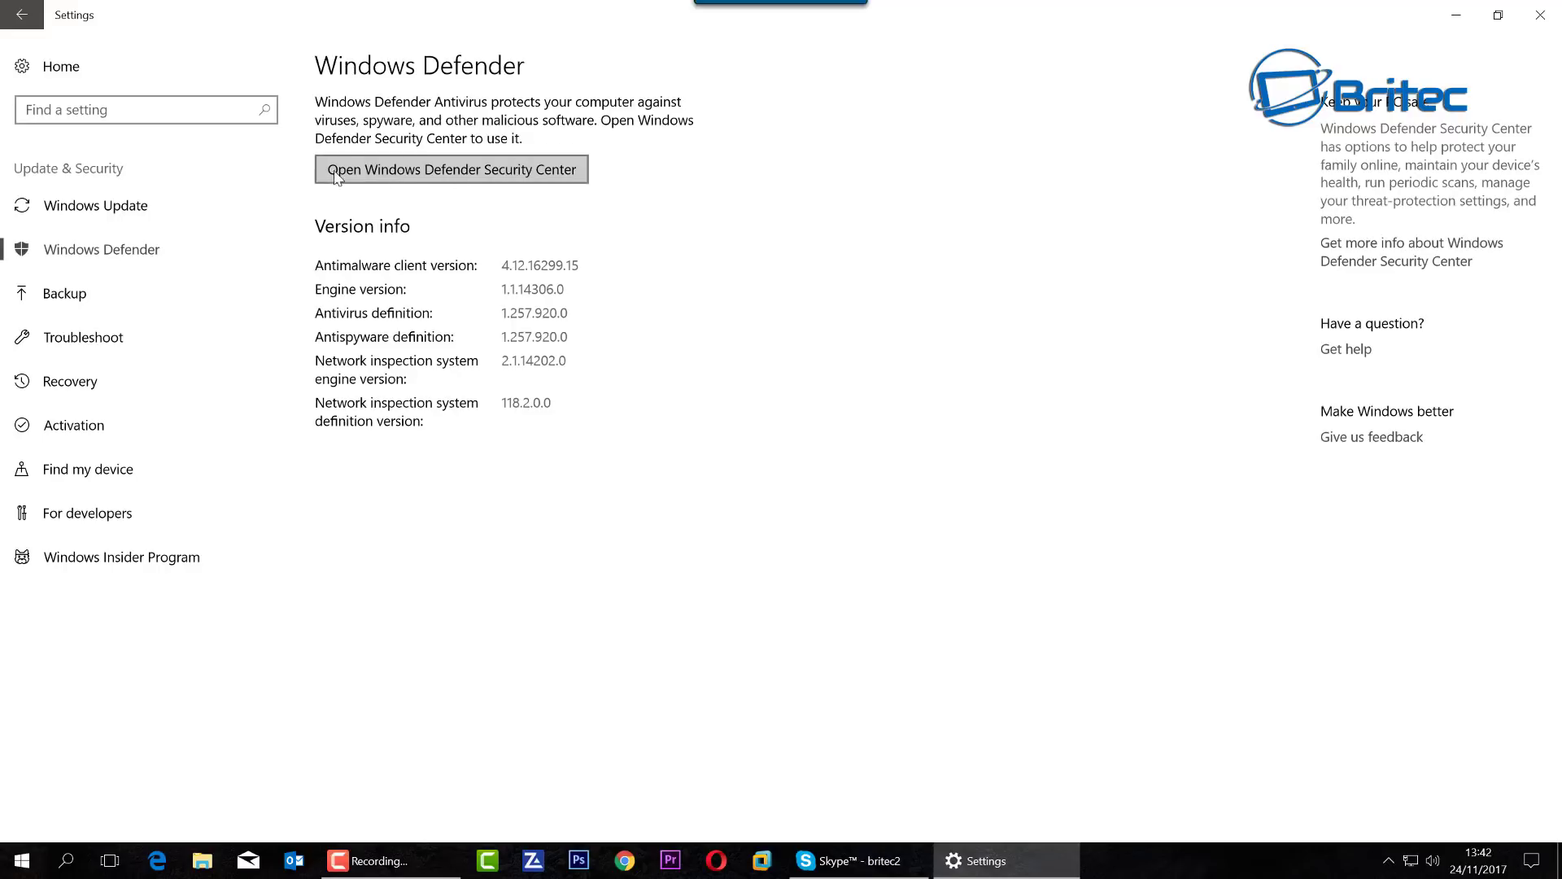
Step: Launch Windows Defender Security Center maximized, with Settings minimized, on the Virus & threat protection page
click(472, 177)
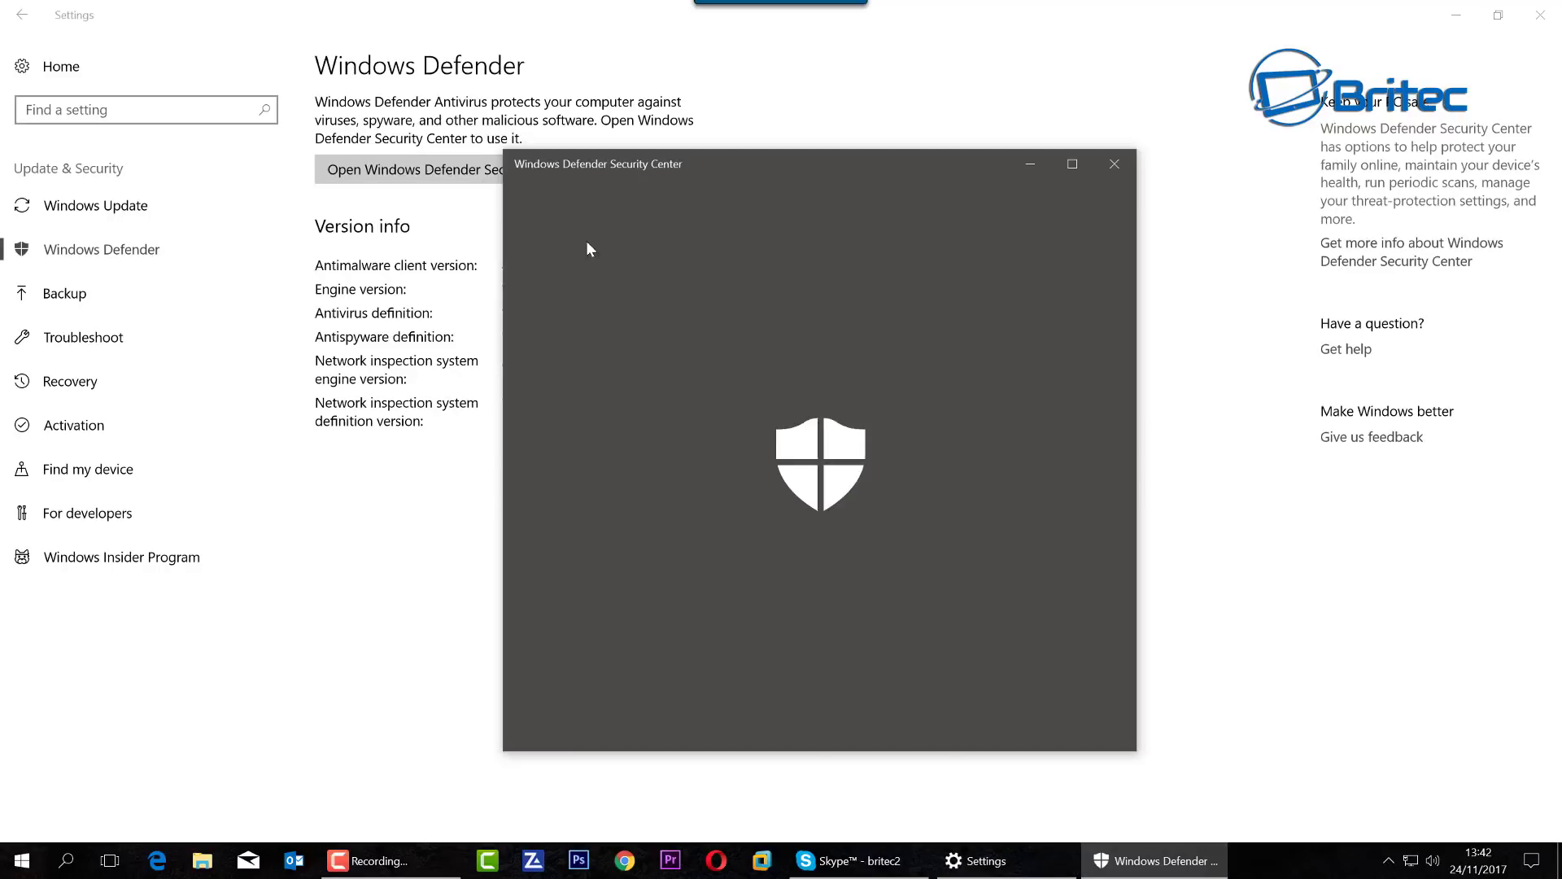
drag(855, 166, 811, 148)
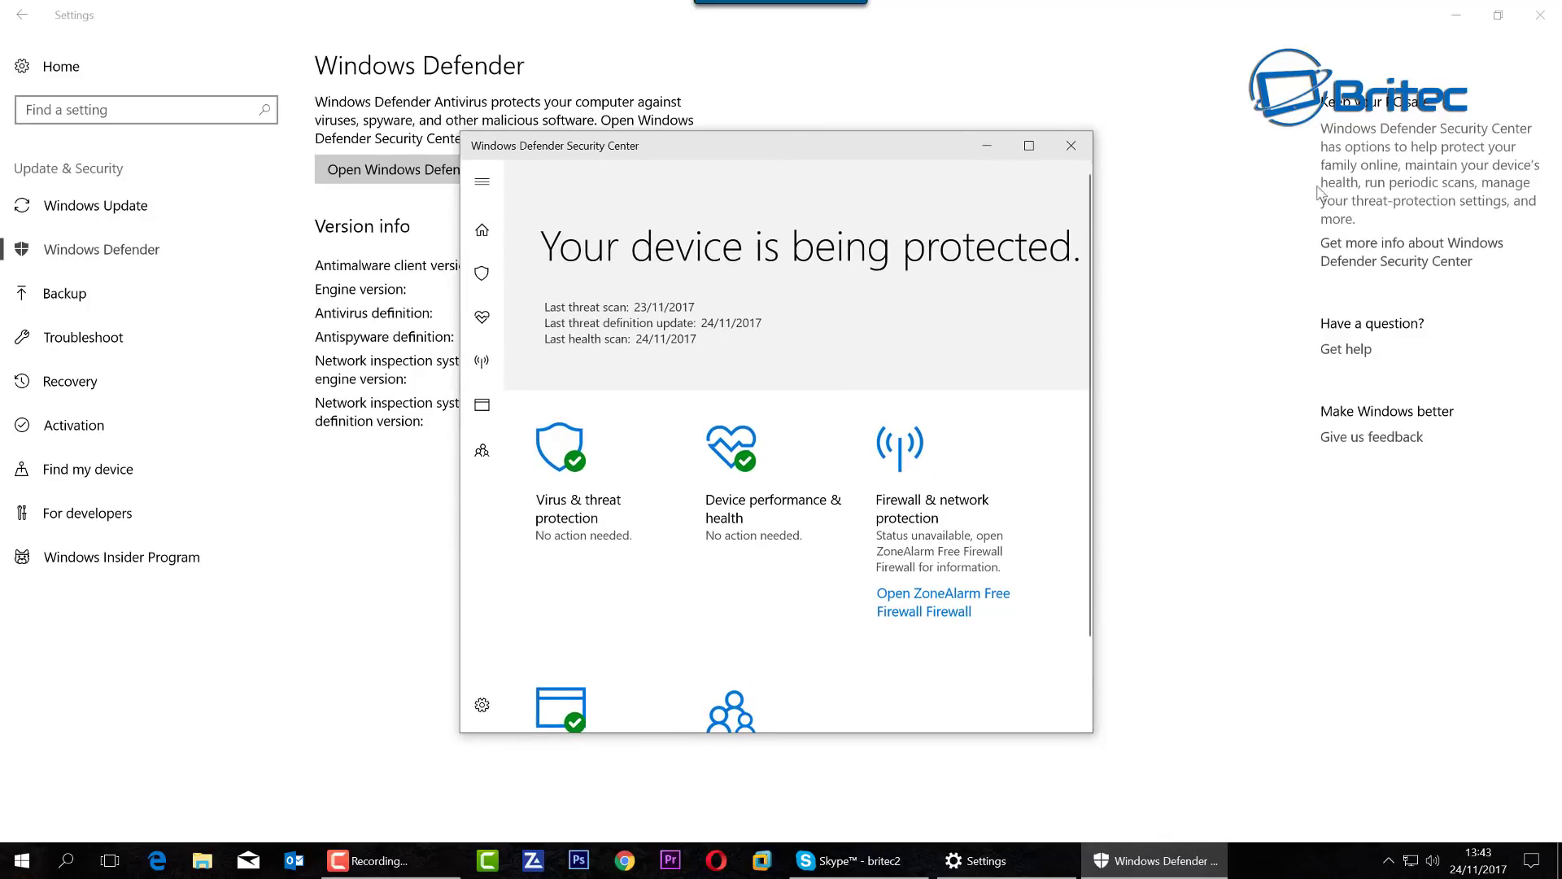
click(1457, 14)
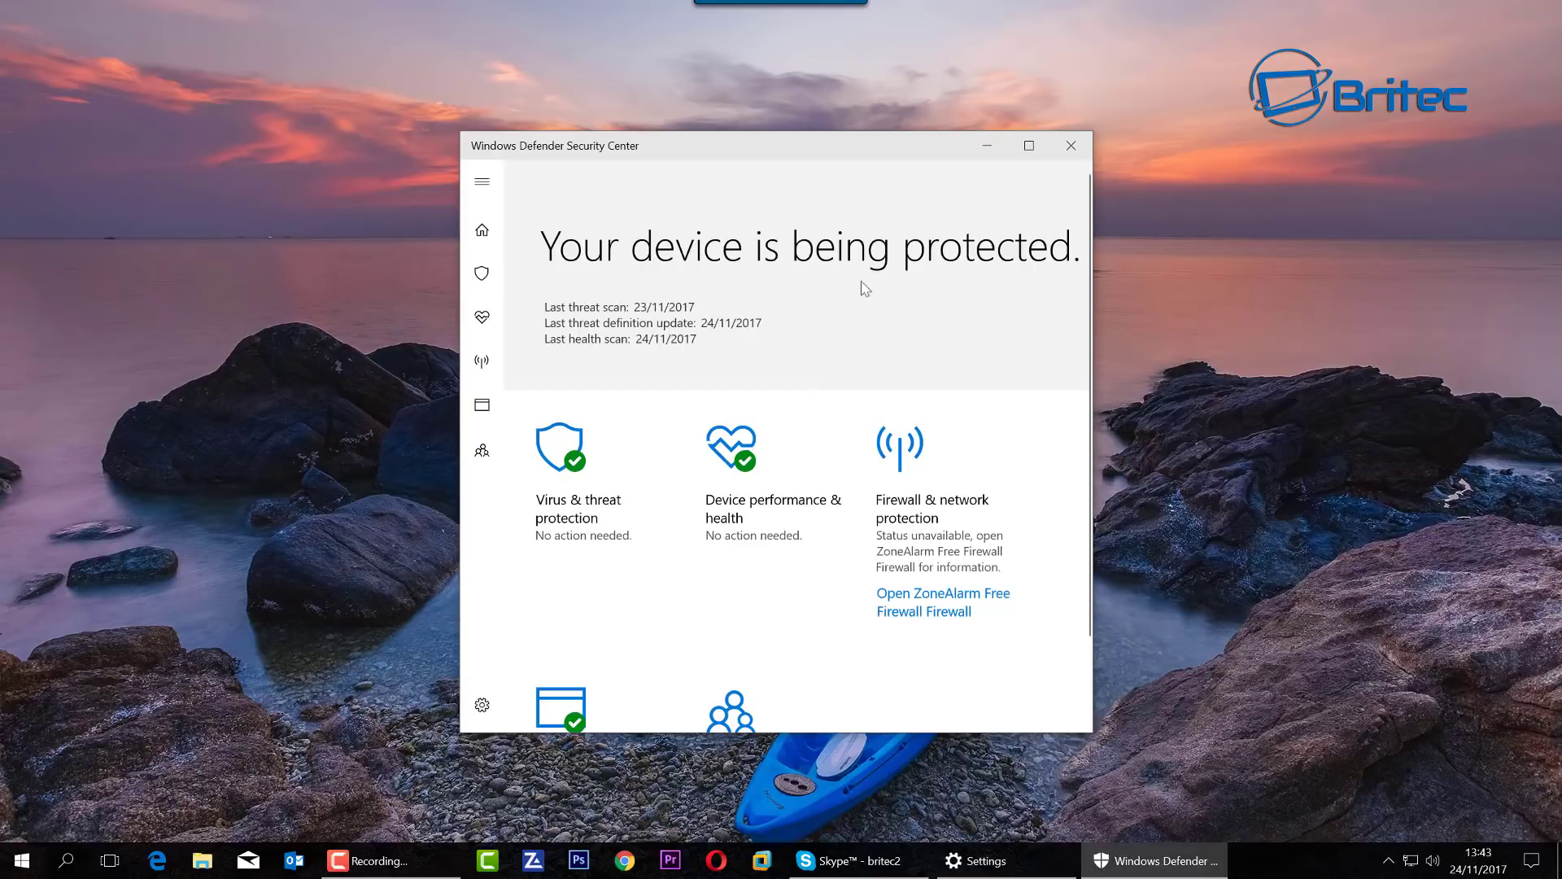
click(1029, 147)
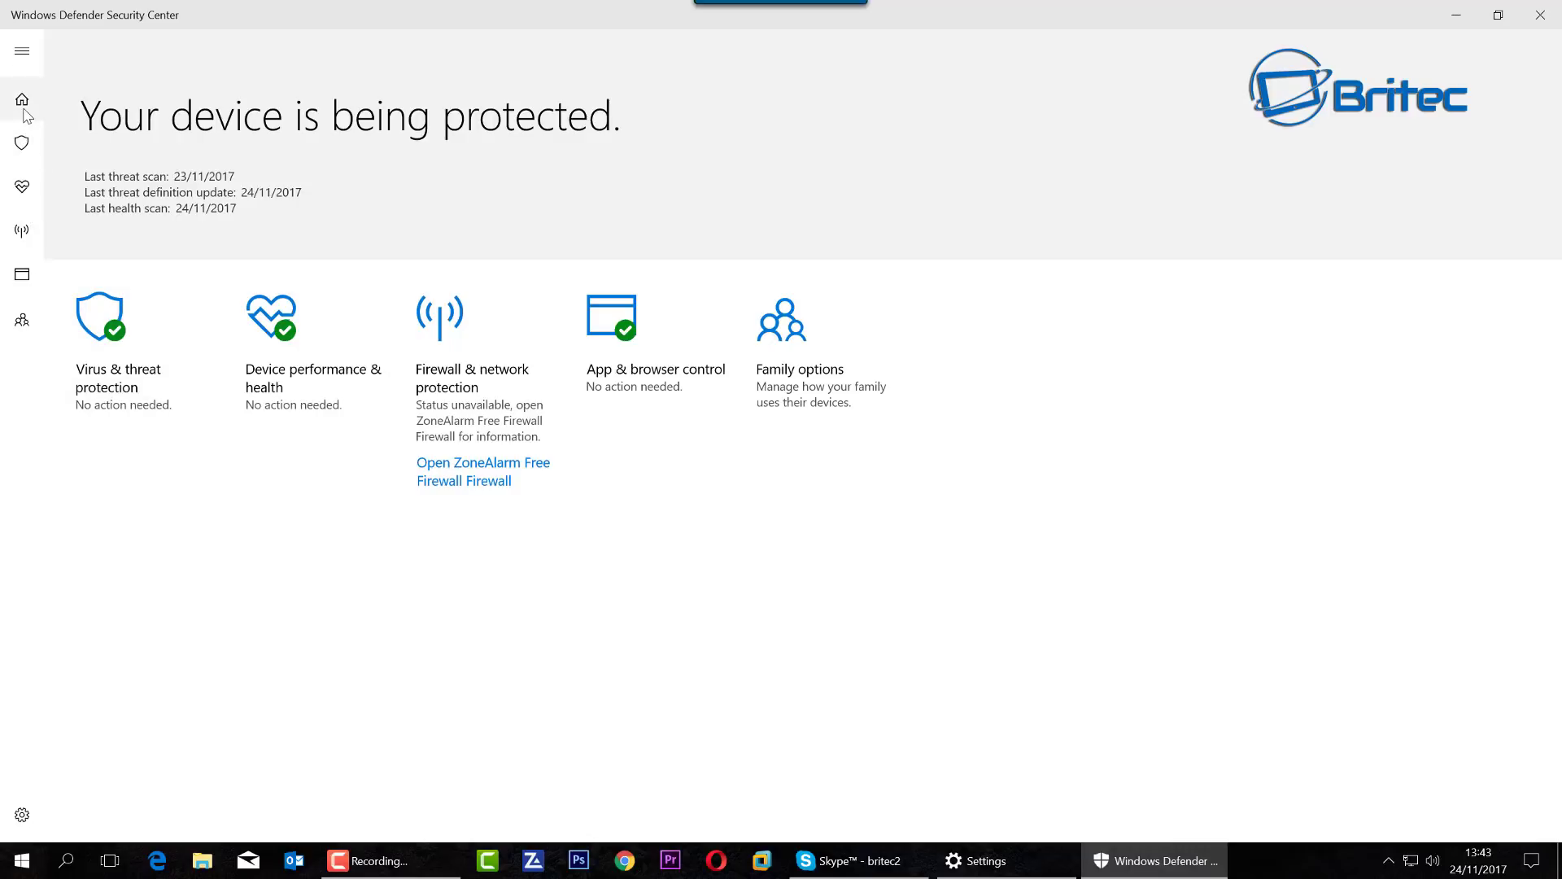
click(22, 144)
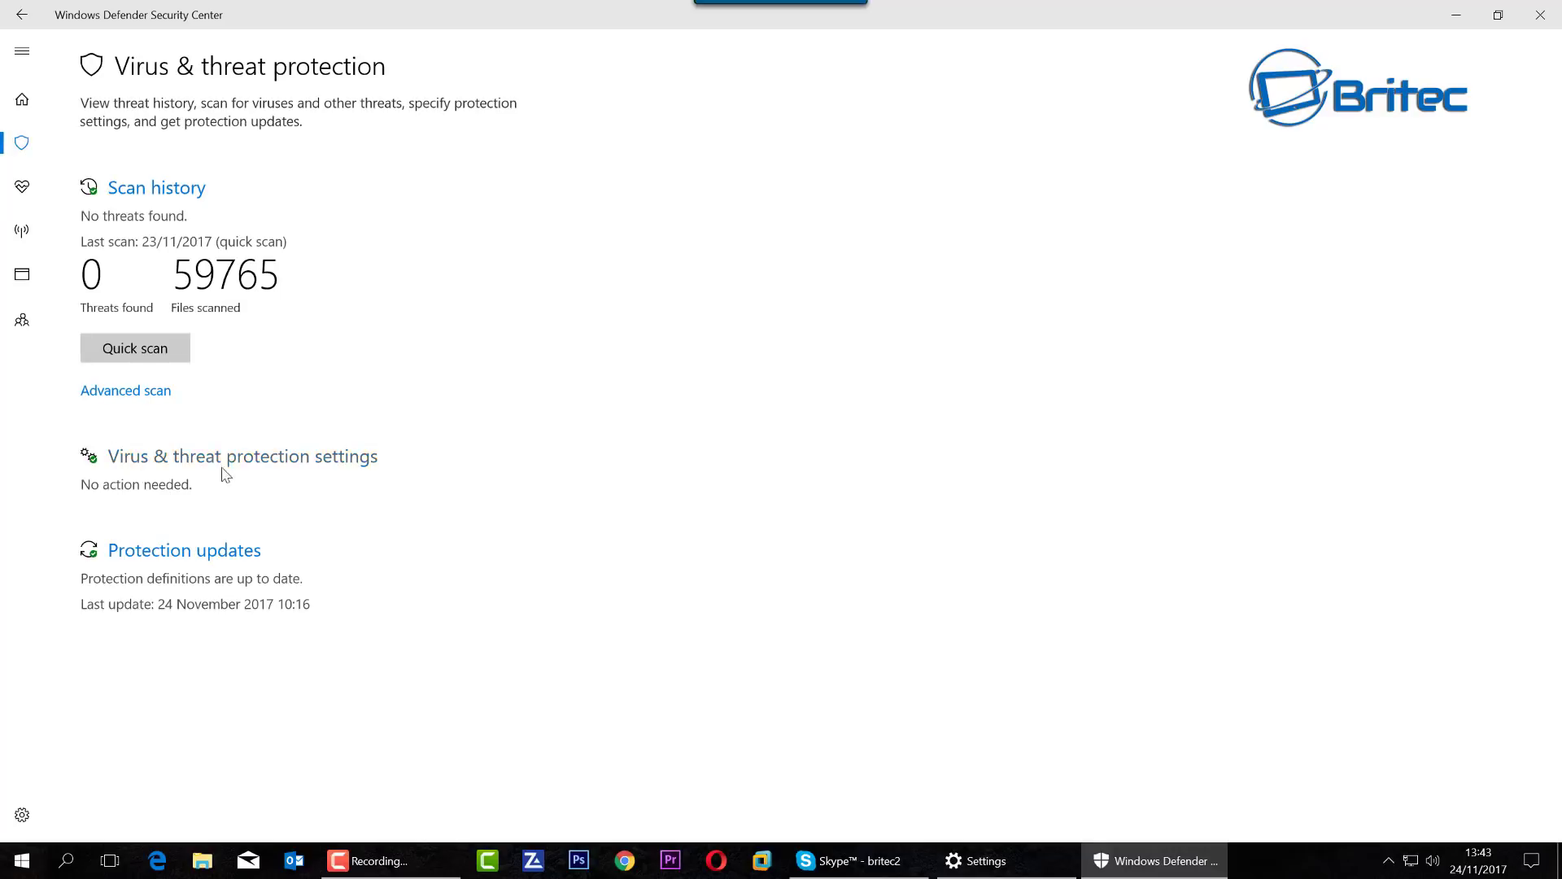
Step: Switch the Controlled folder access toggle to On in Virus & threat protection settings
click(118, 470)
click(214, 466)
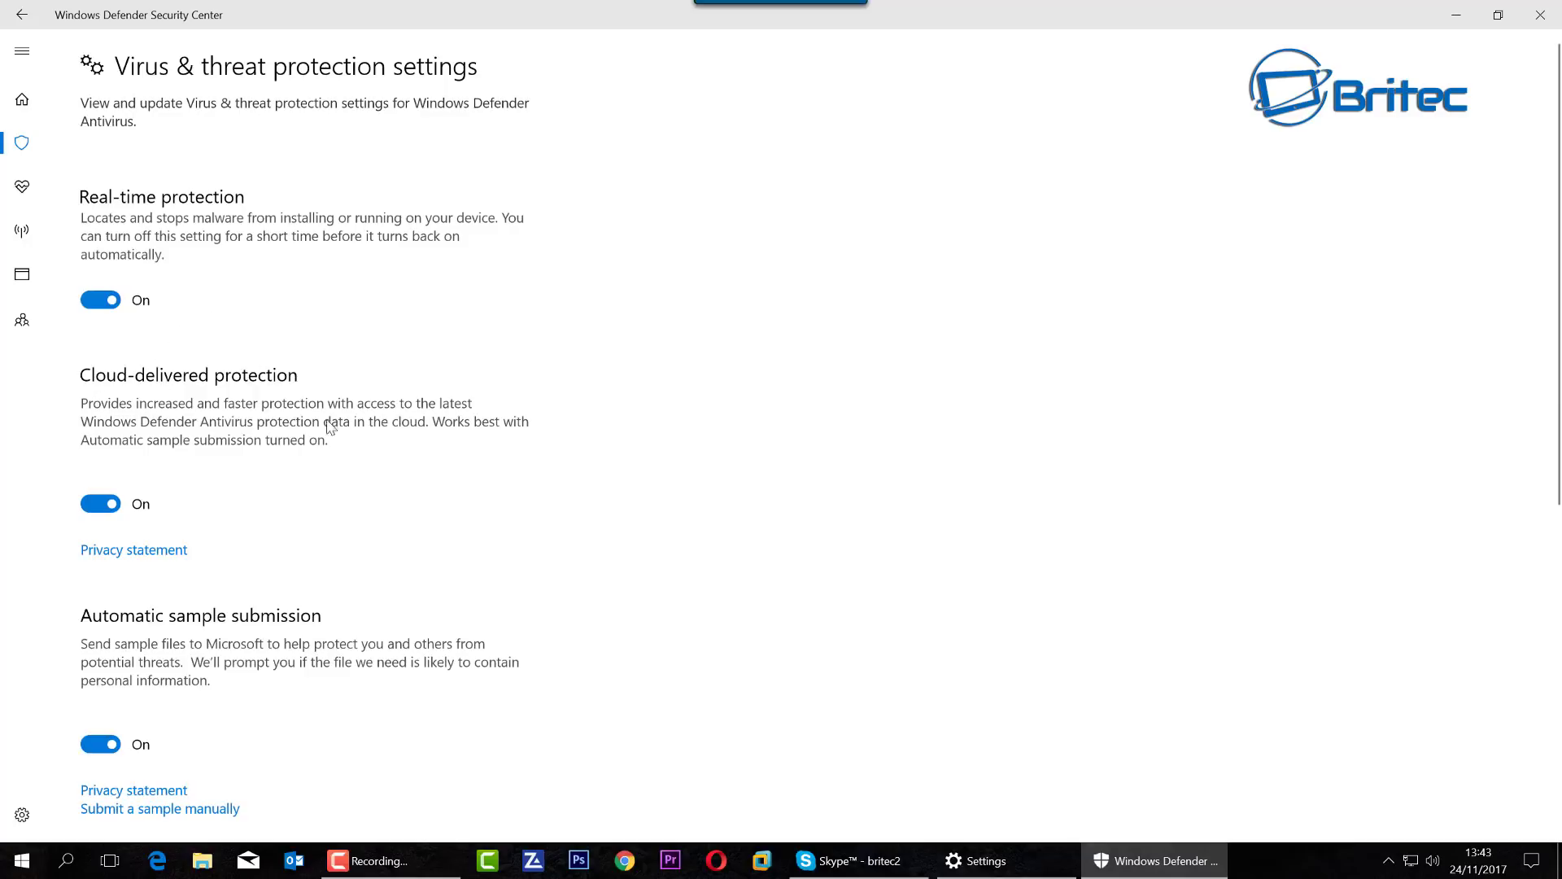
scroll(242, 510, down, 3)
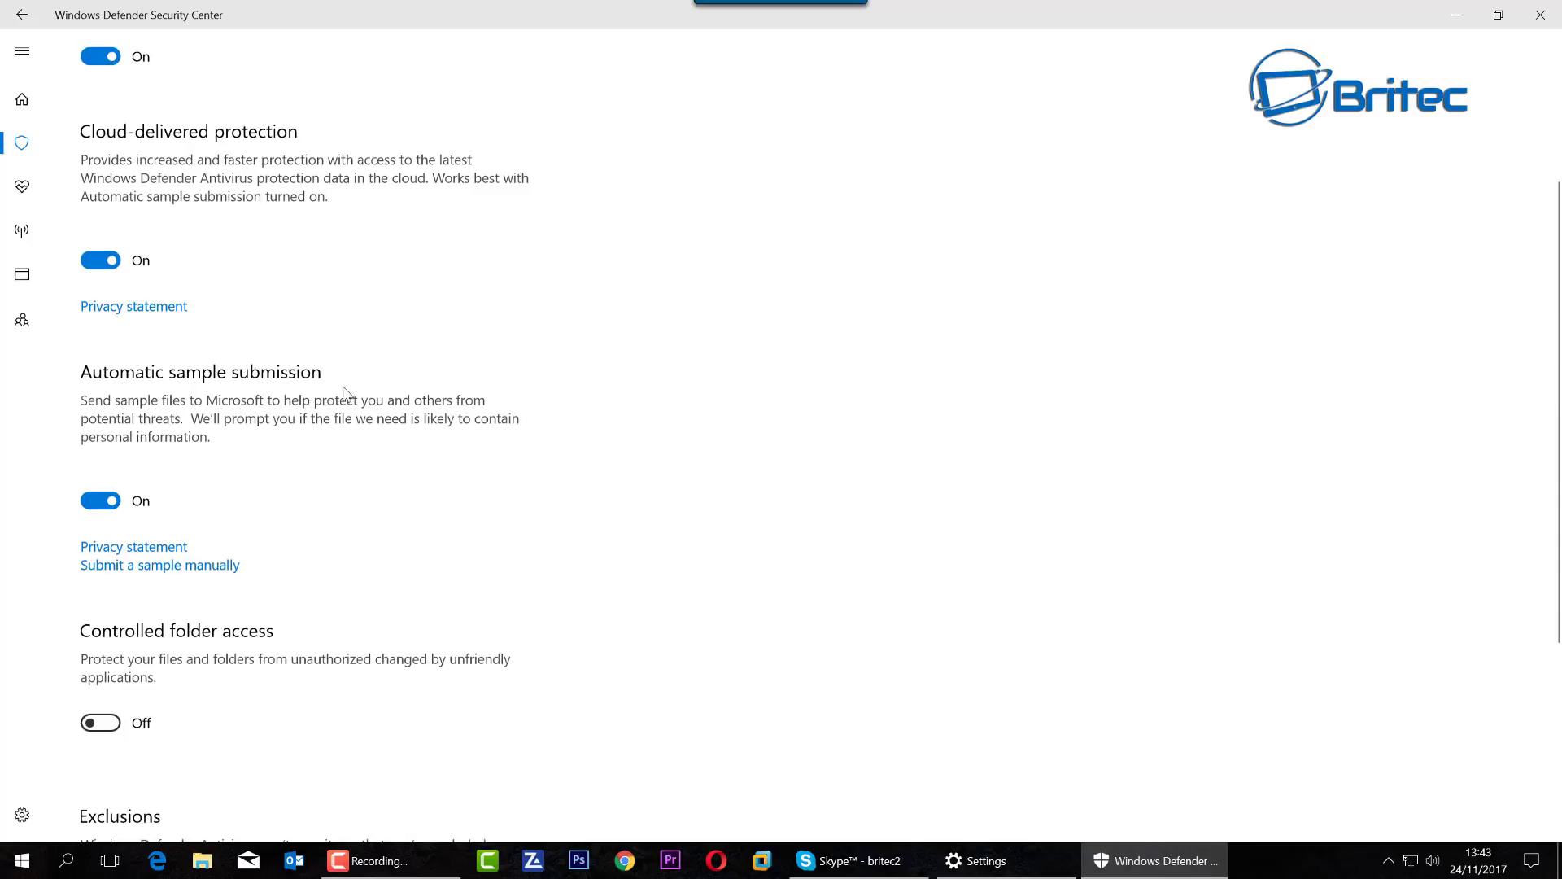
scroll(305, 456, down, 4)
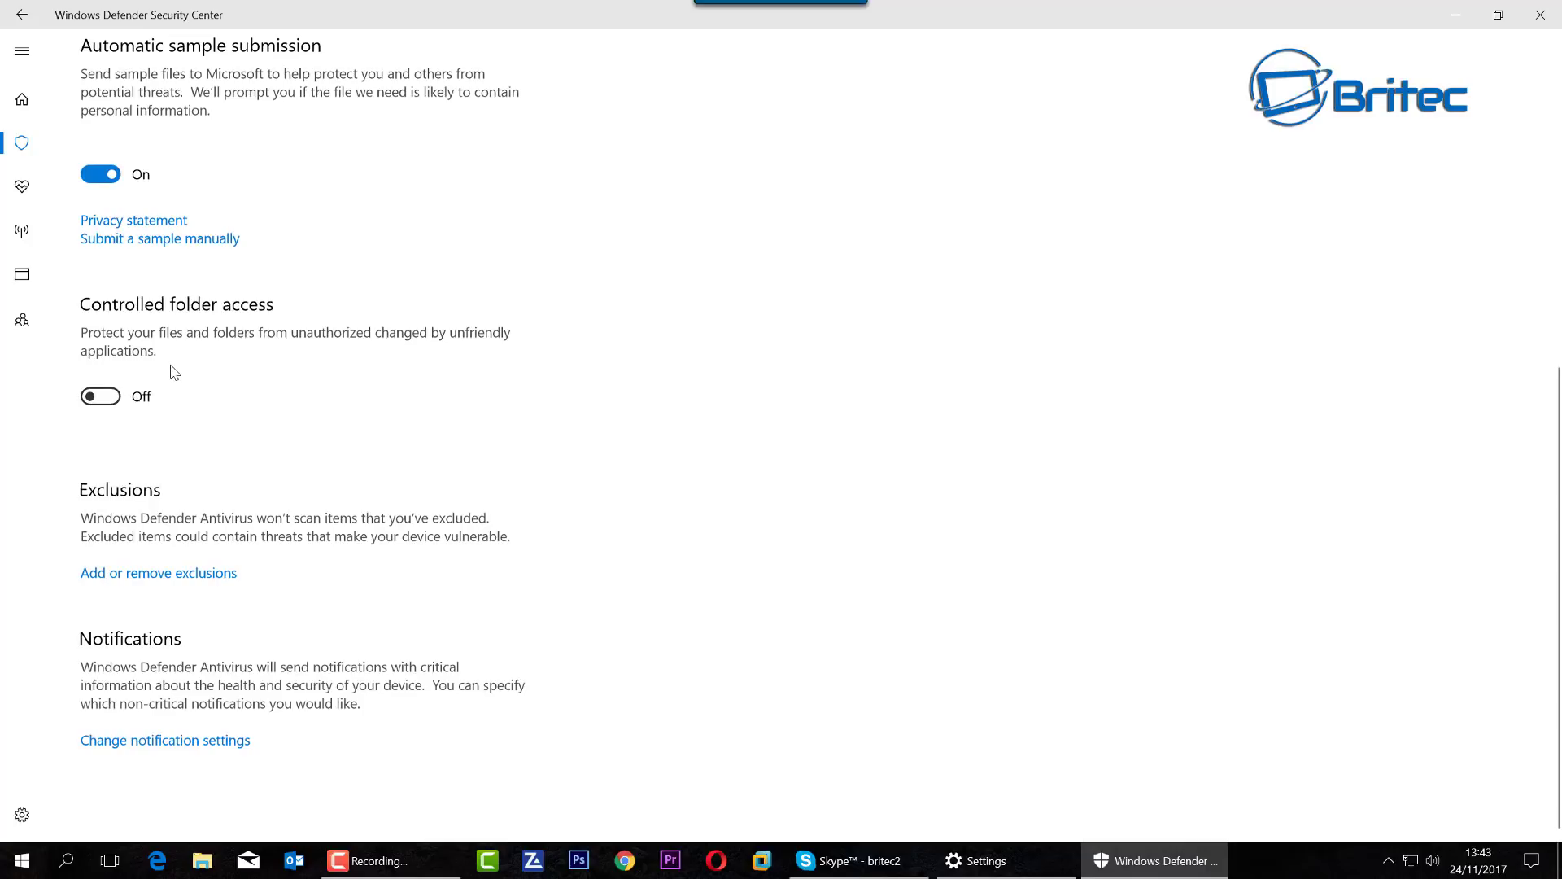
click(104, 397)
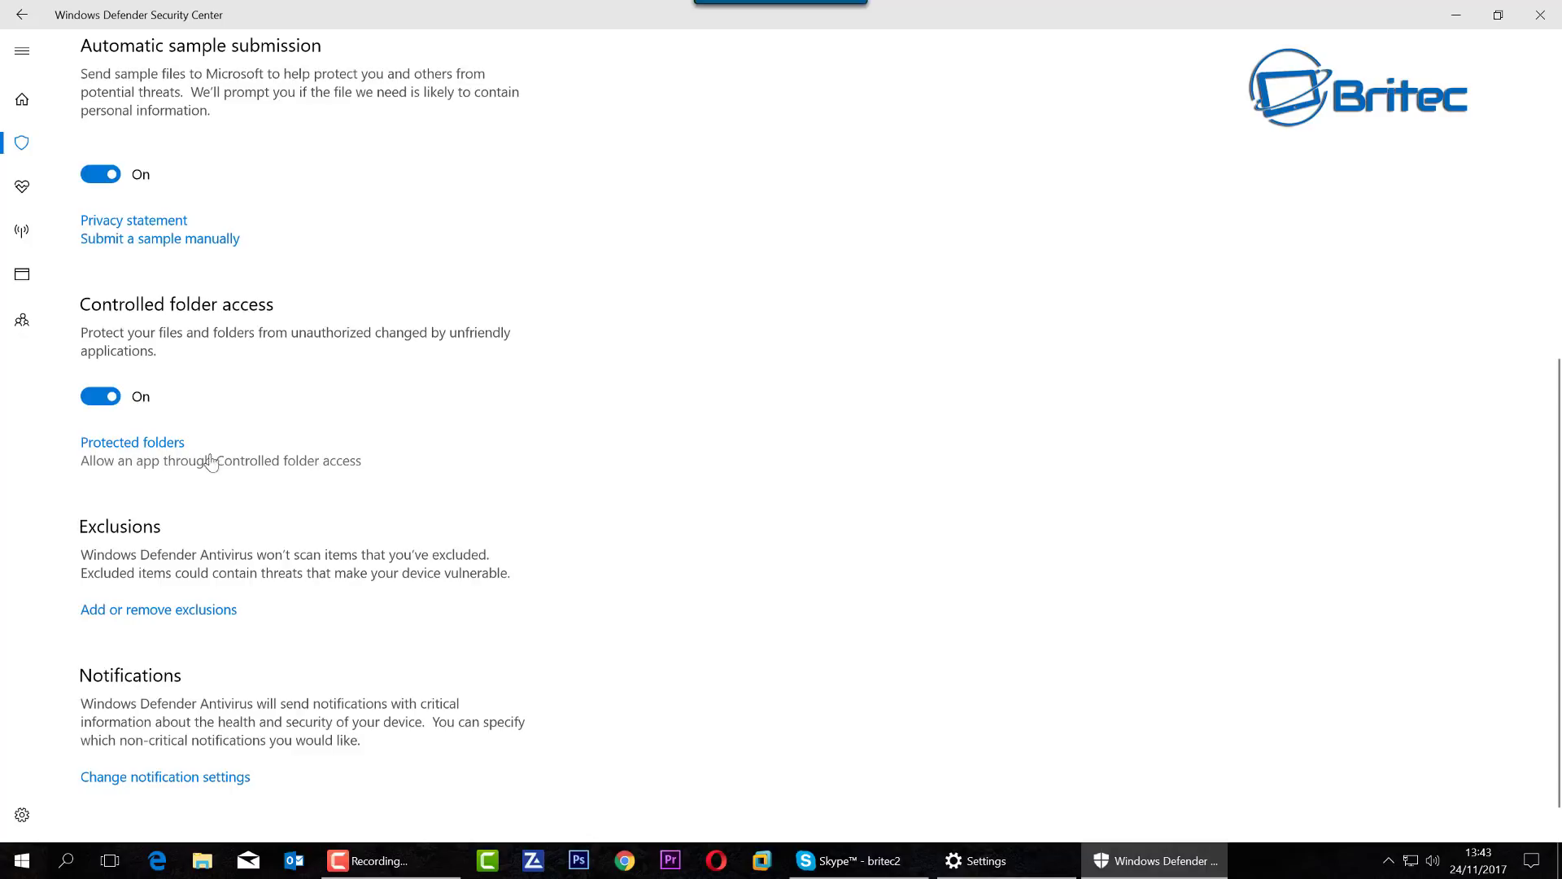
Step: Show the Protected folders list, then cancel the Add a protected folder picker without choosing a folder
click(145, 444)
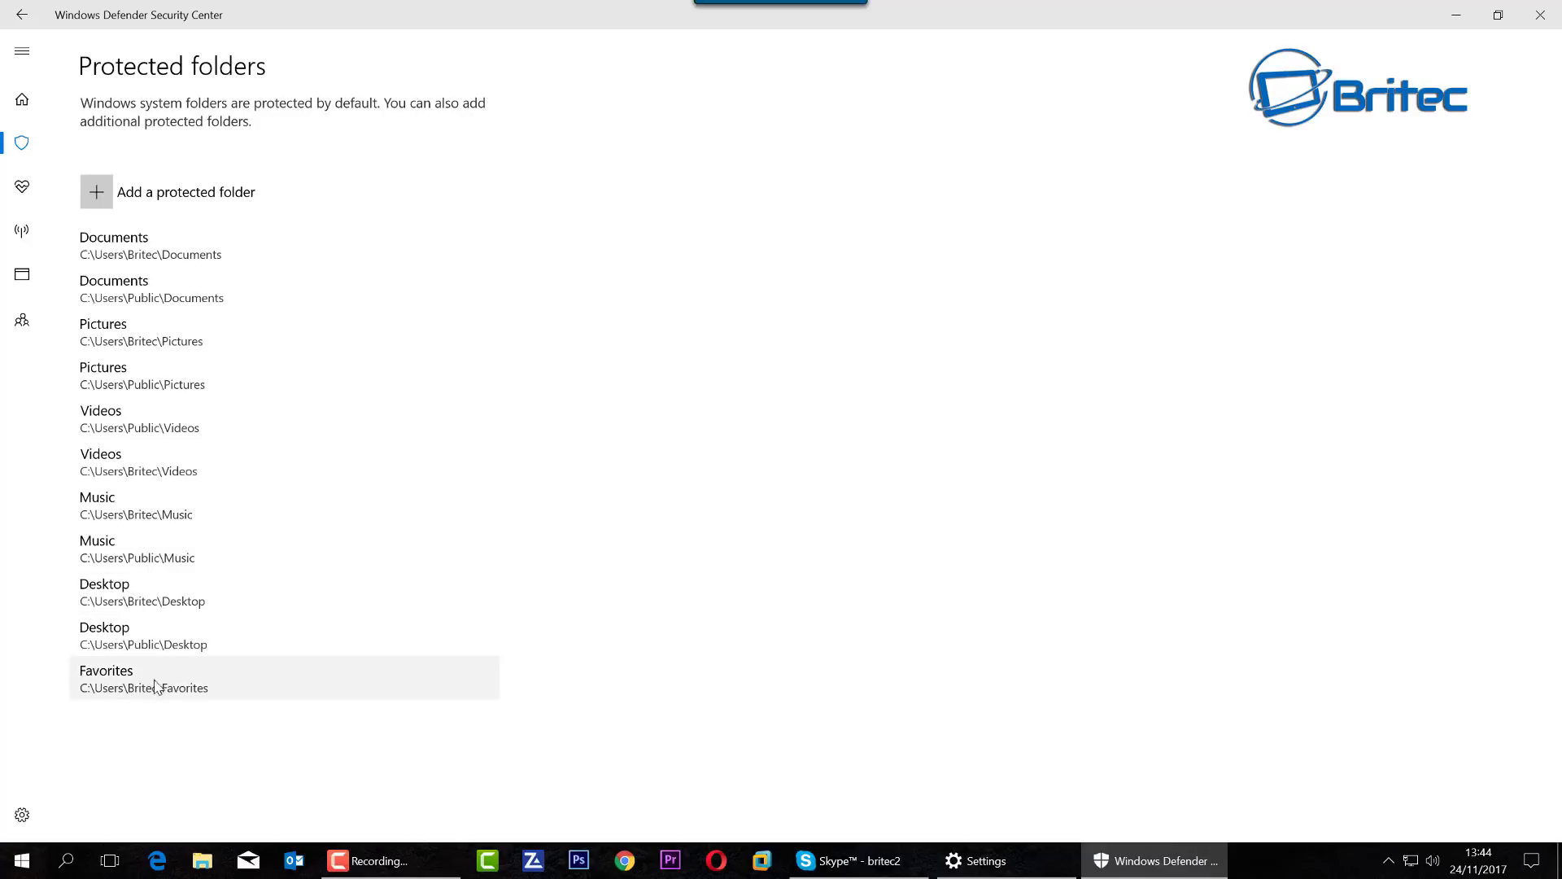
click(98, 193)
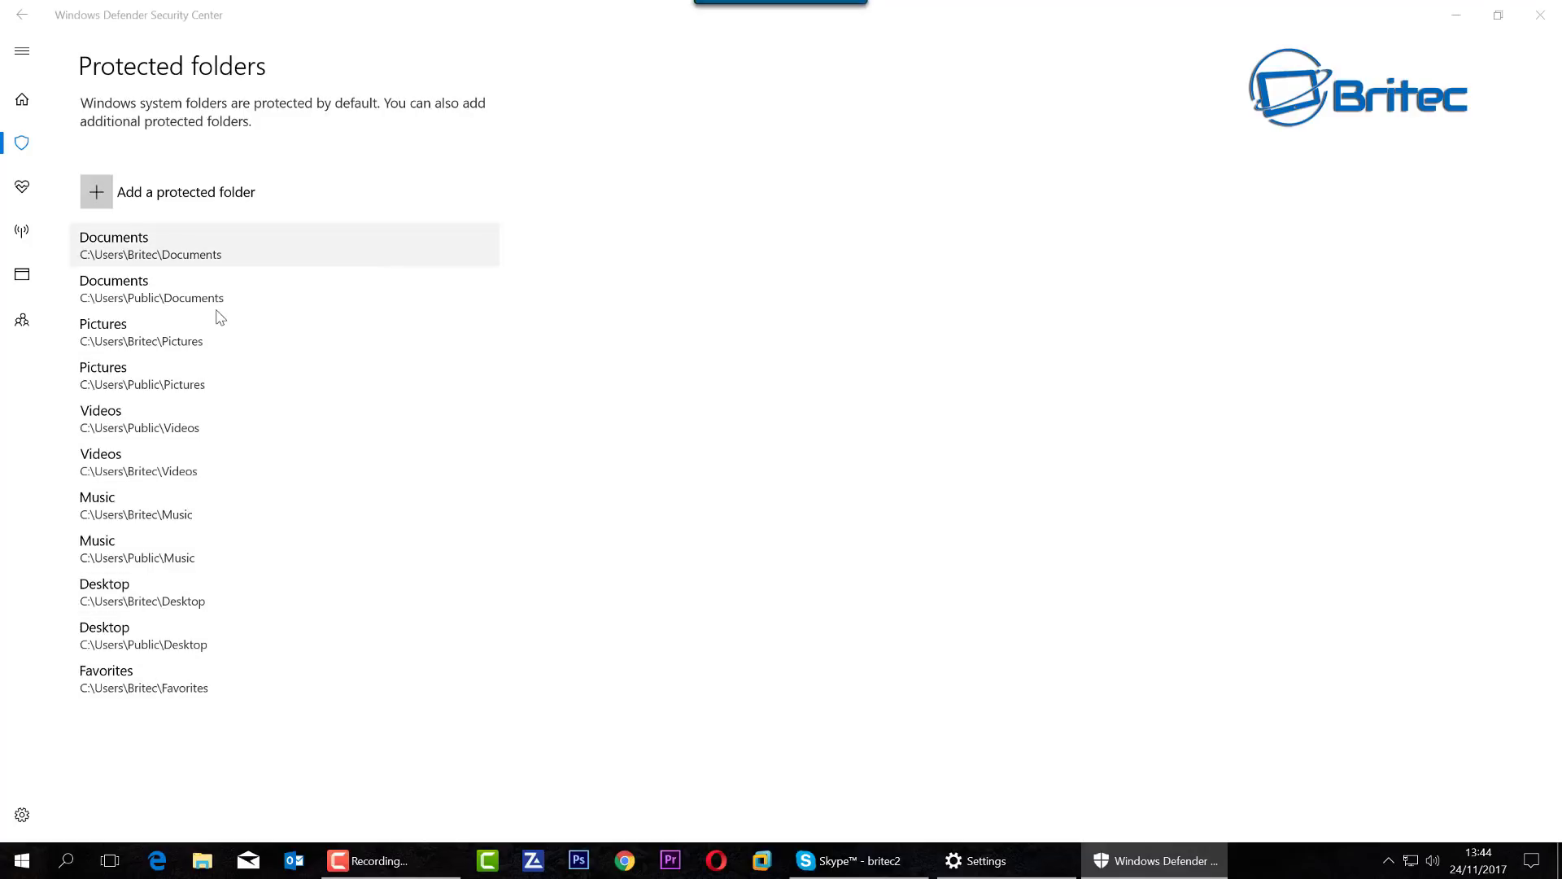
drag(266, 21, 581, 182)
scroll(460, 395, down, 2)
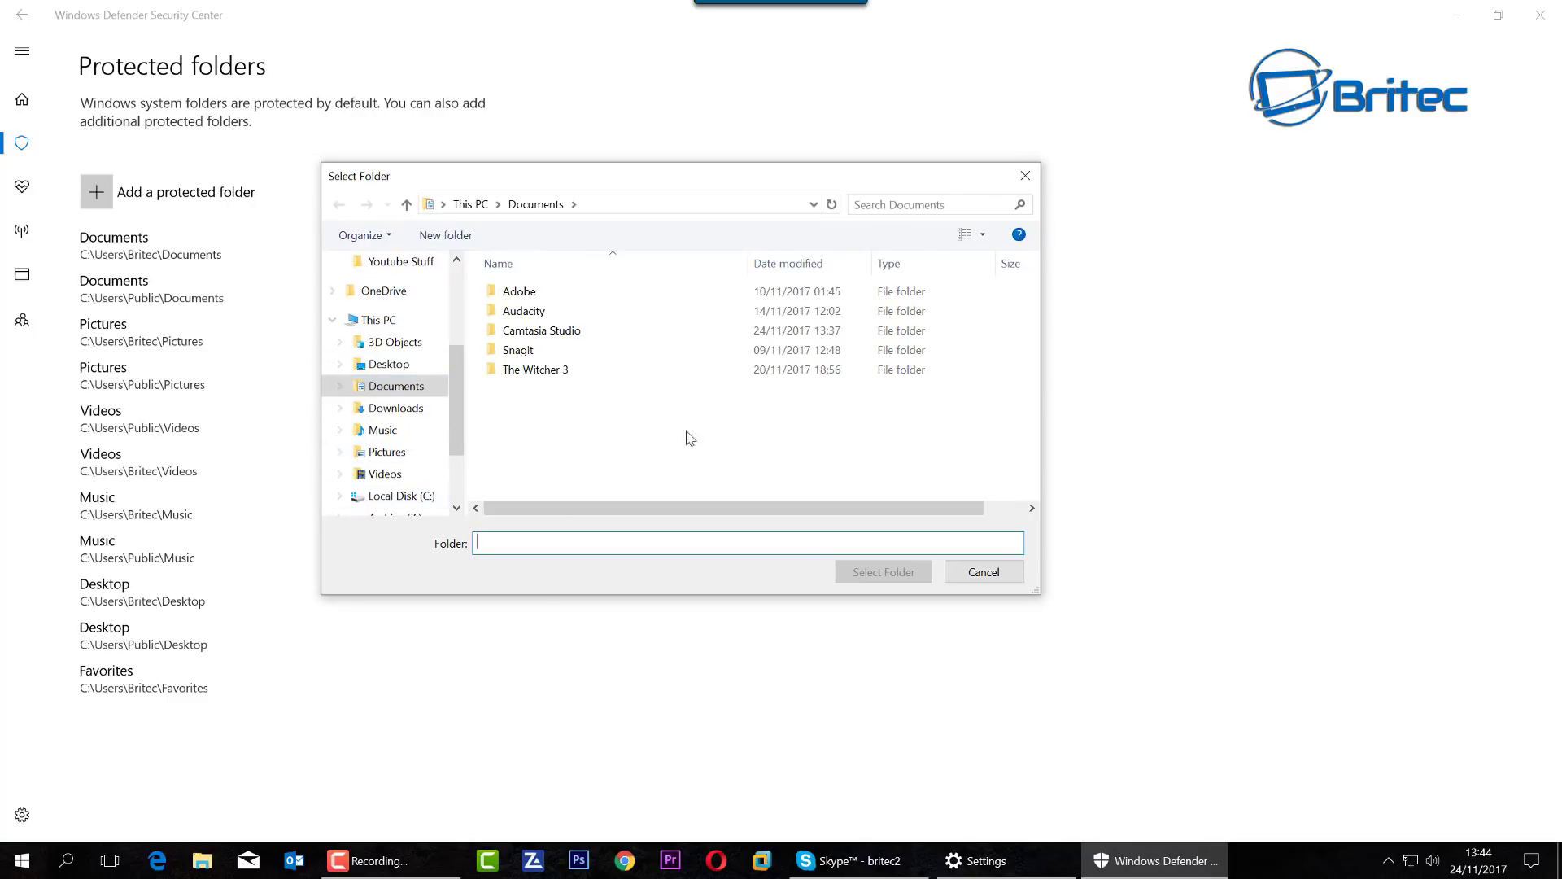
drag(457, 419, 457, 386)
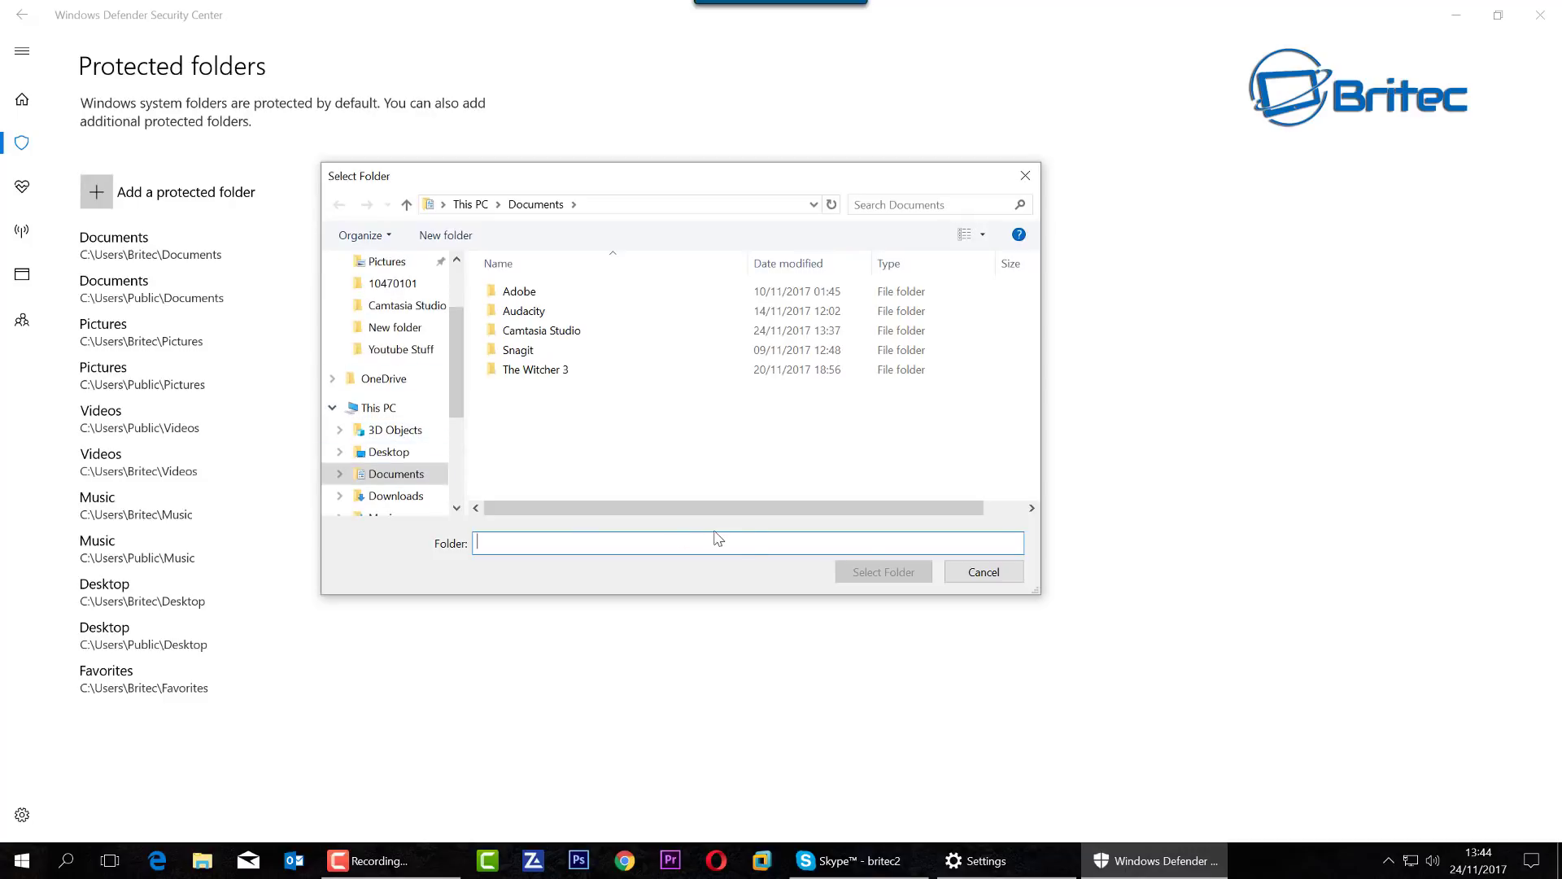
click(984, 578)
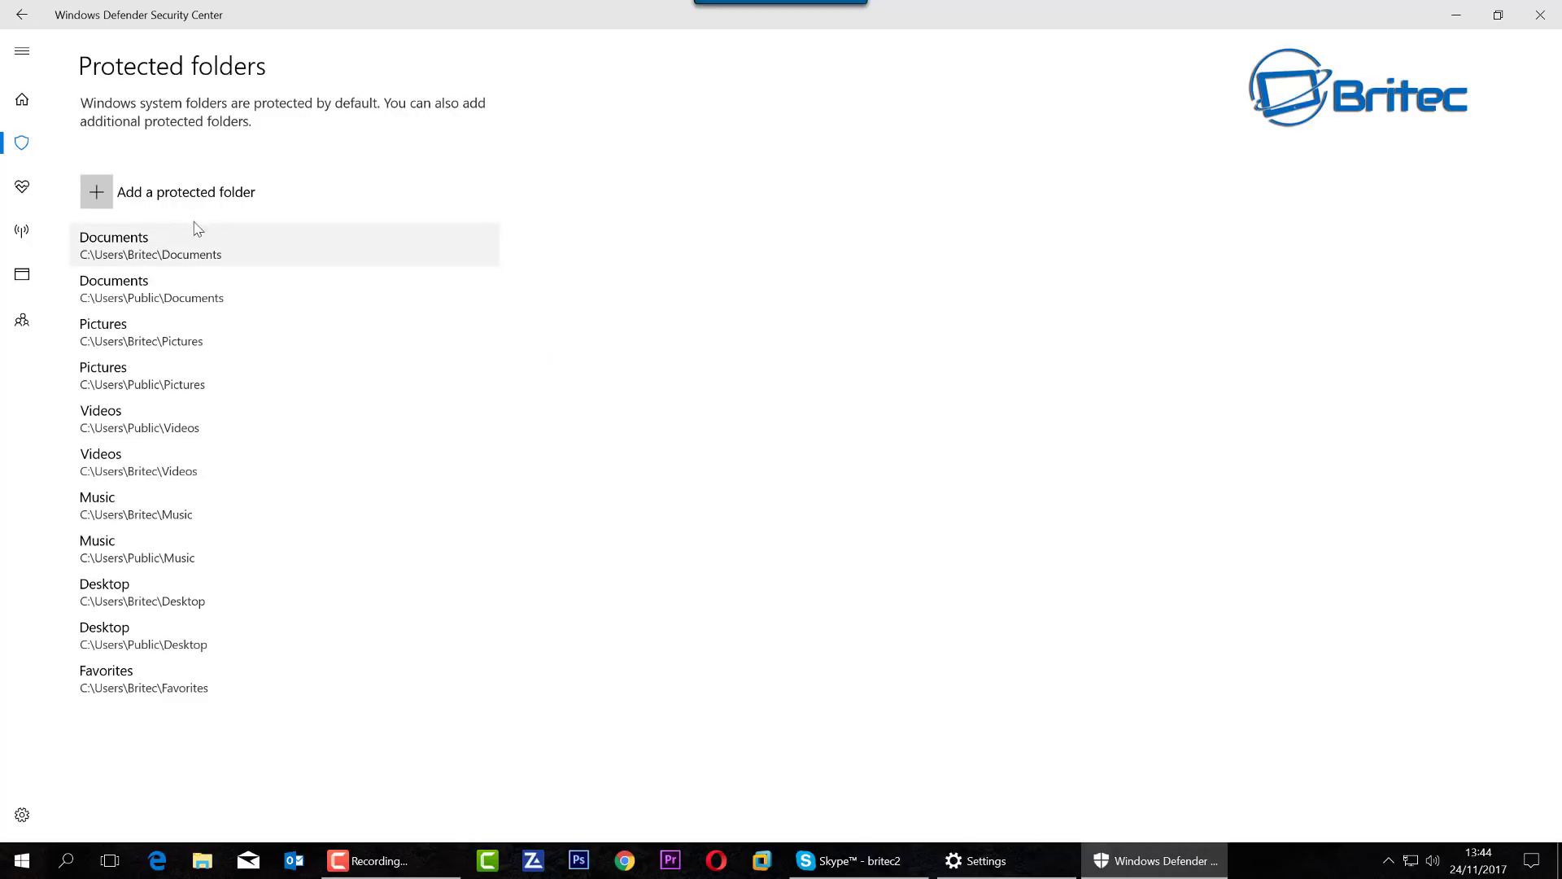
Step: Open the page for allowing an app through Controlled folder access and start adding an app
click(21, 14)
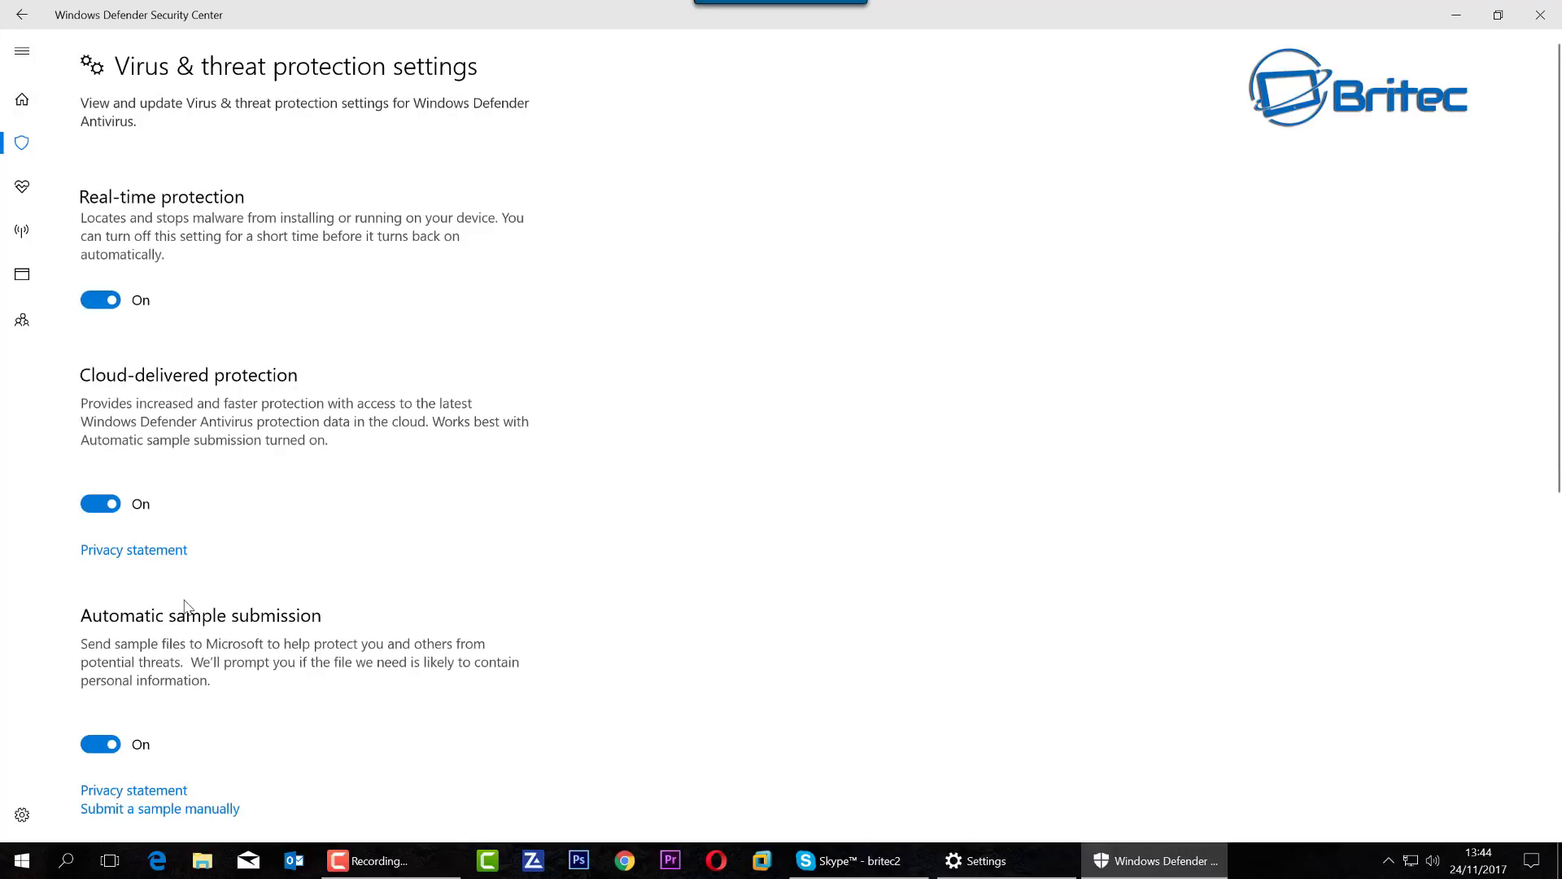
scroll(193, 578, down, 5)
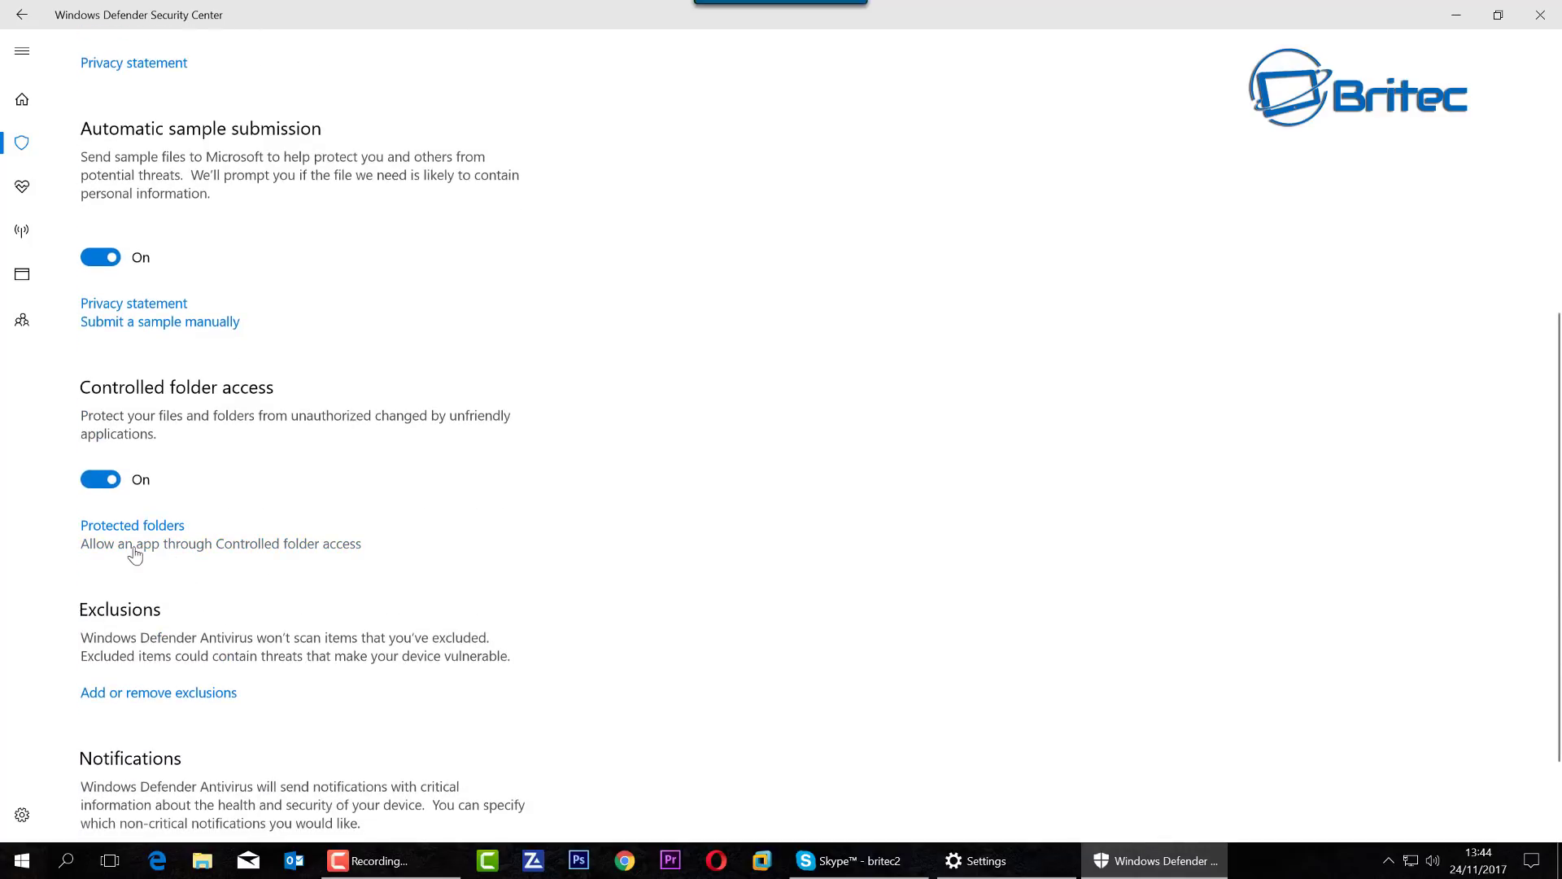
click(163, 551)
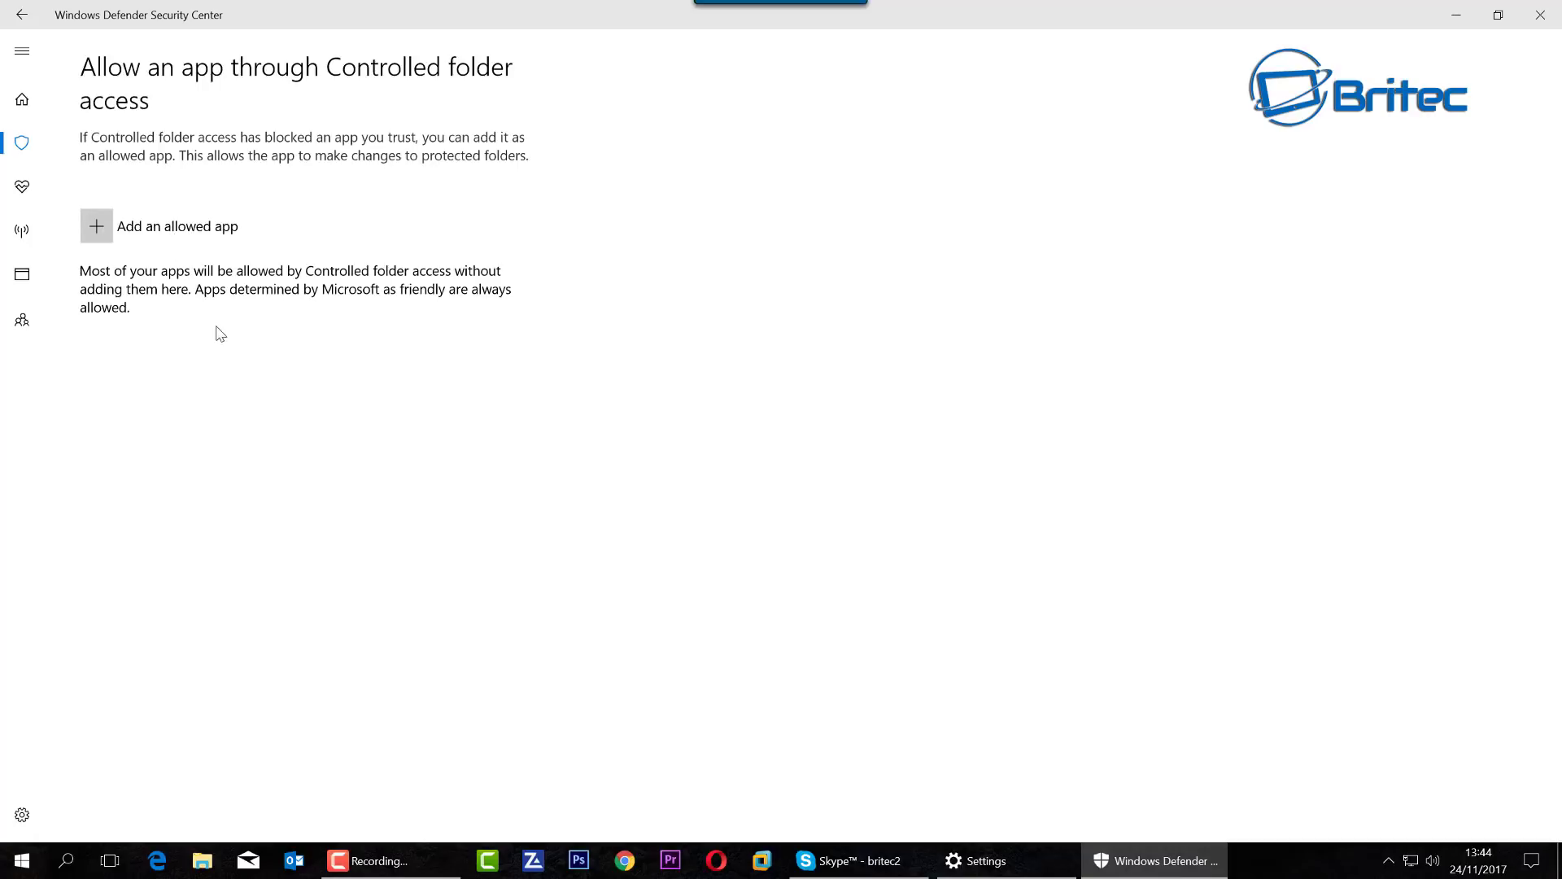
click(103, 238)
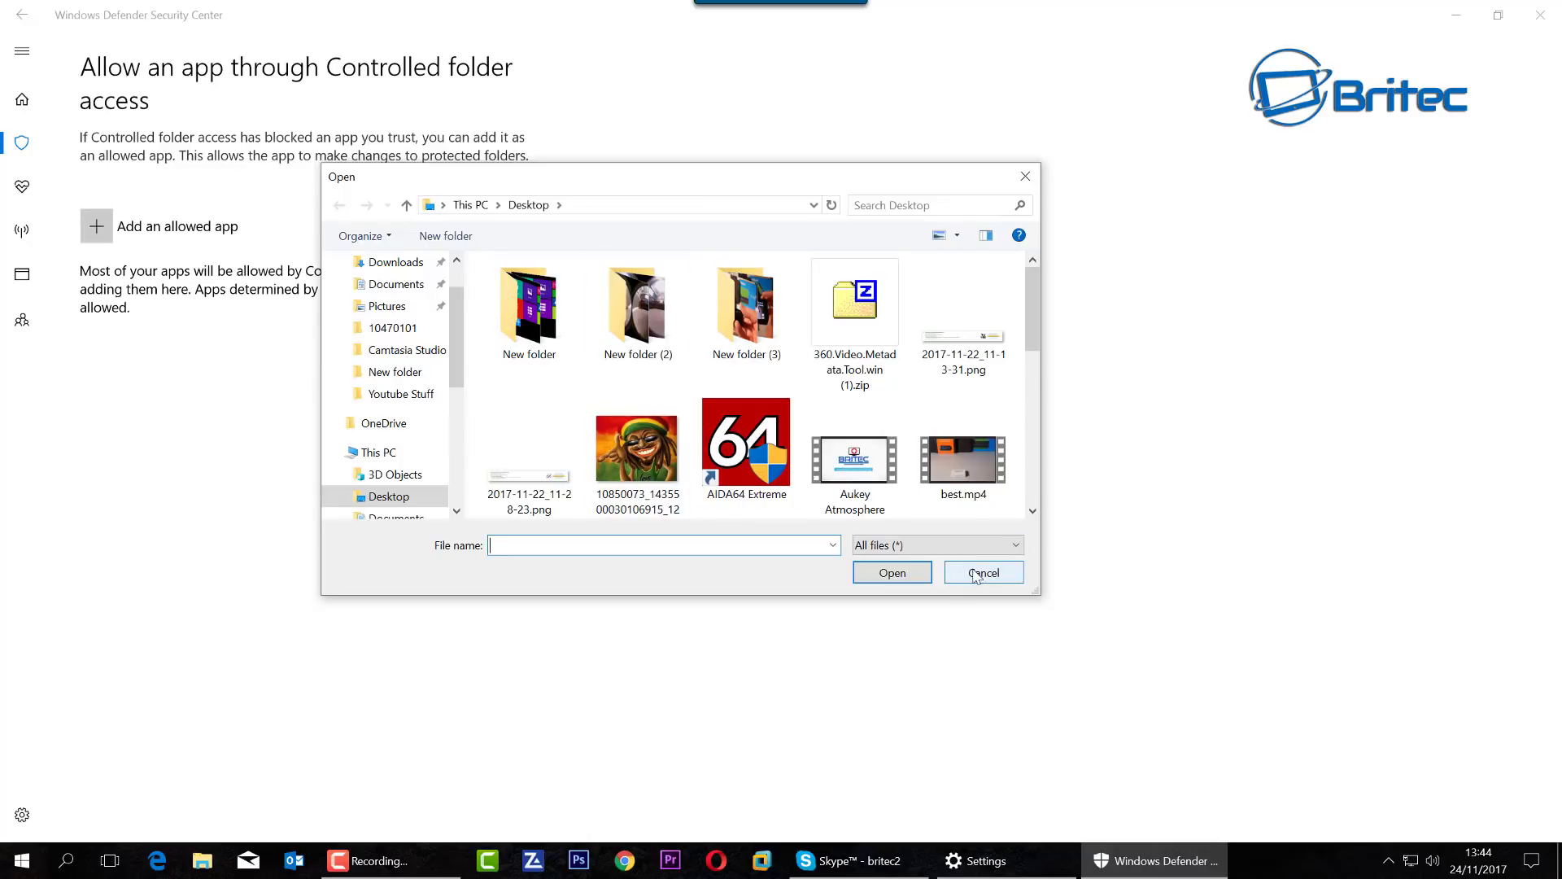
Step: Browse to C:\Program Files, cancel without adding an app, and close the security center from Home
scroll(397, 464, down, 2)
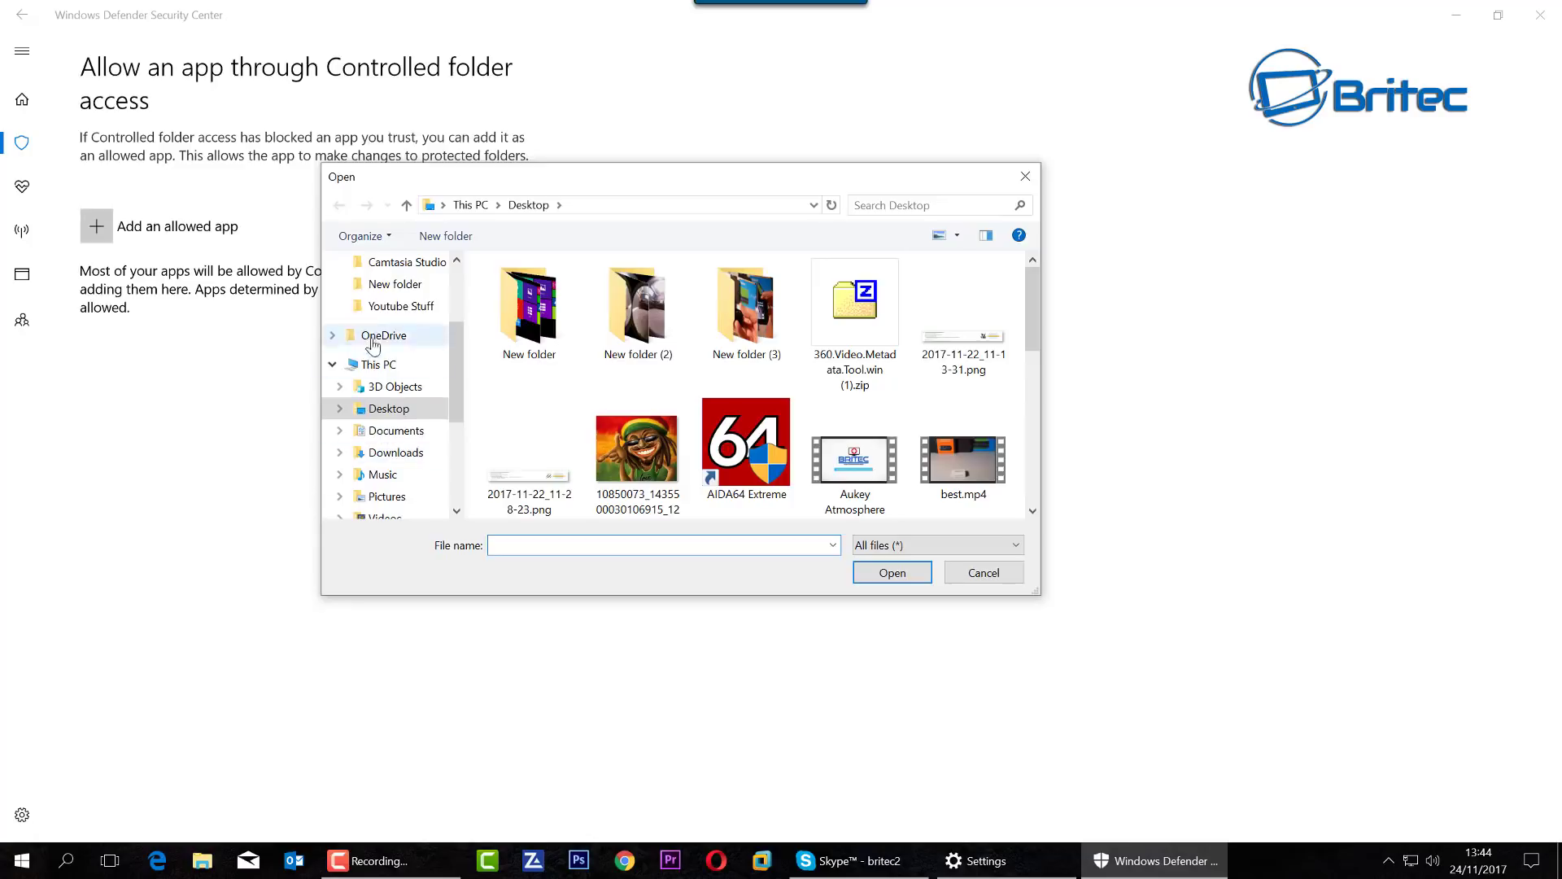
scroll(382, 359, down, 2)
scroll(416, 419, up, 1)
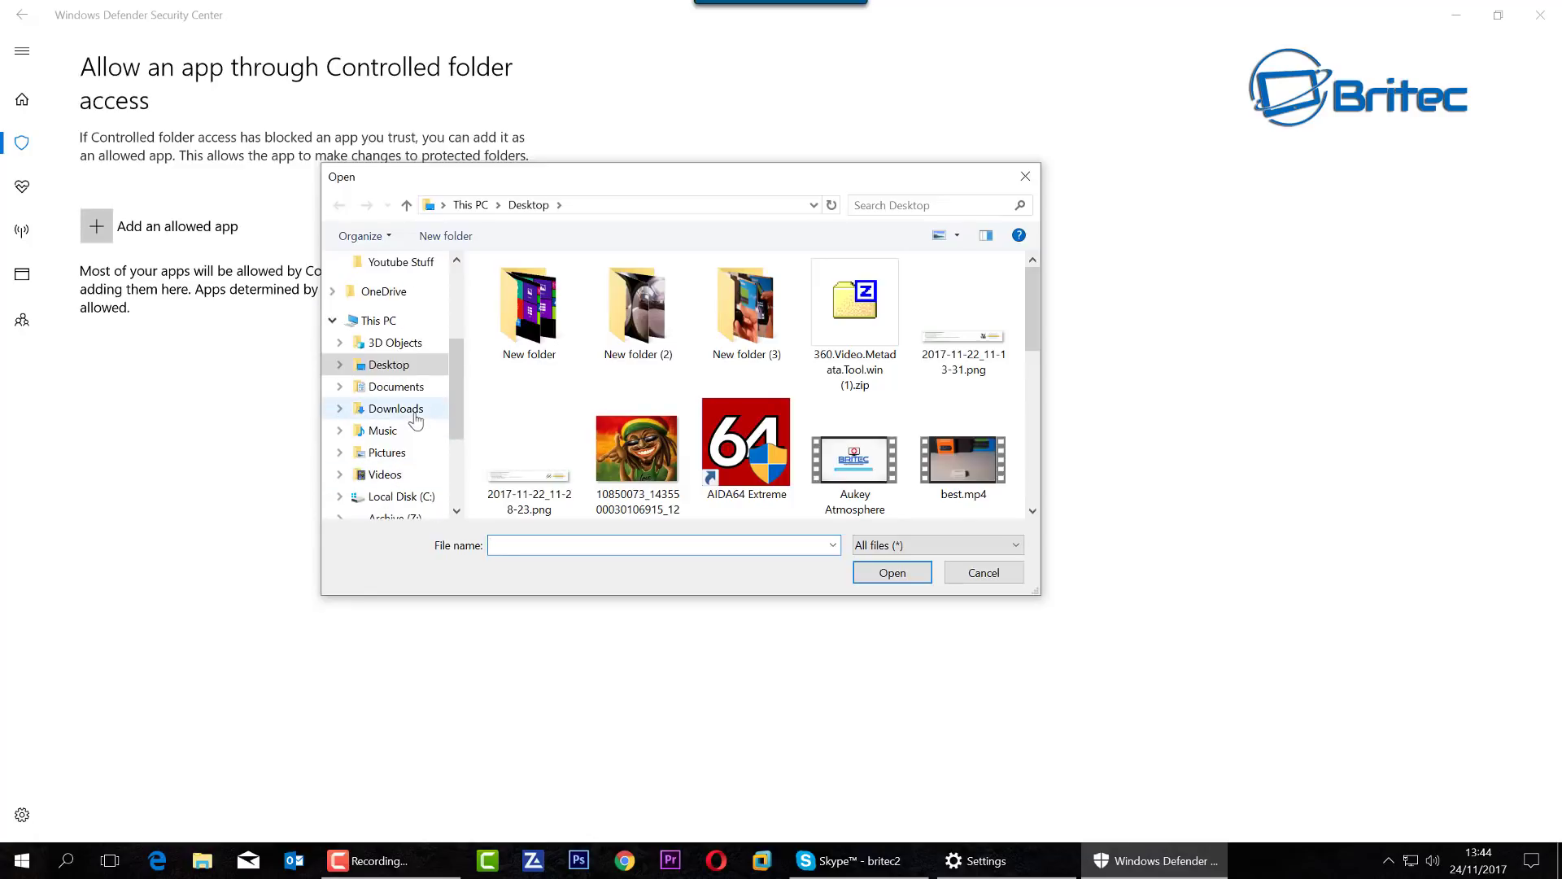
scroll(416, 419, up, 3)
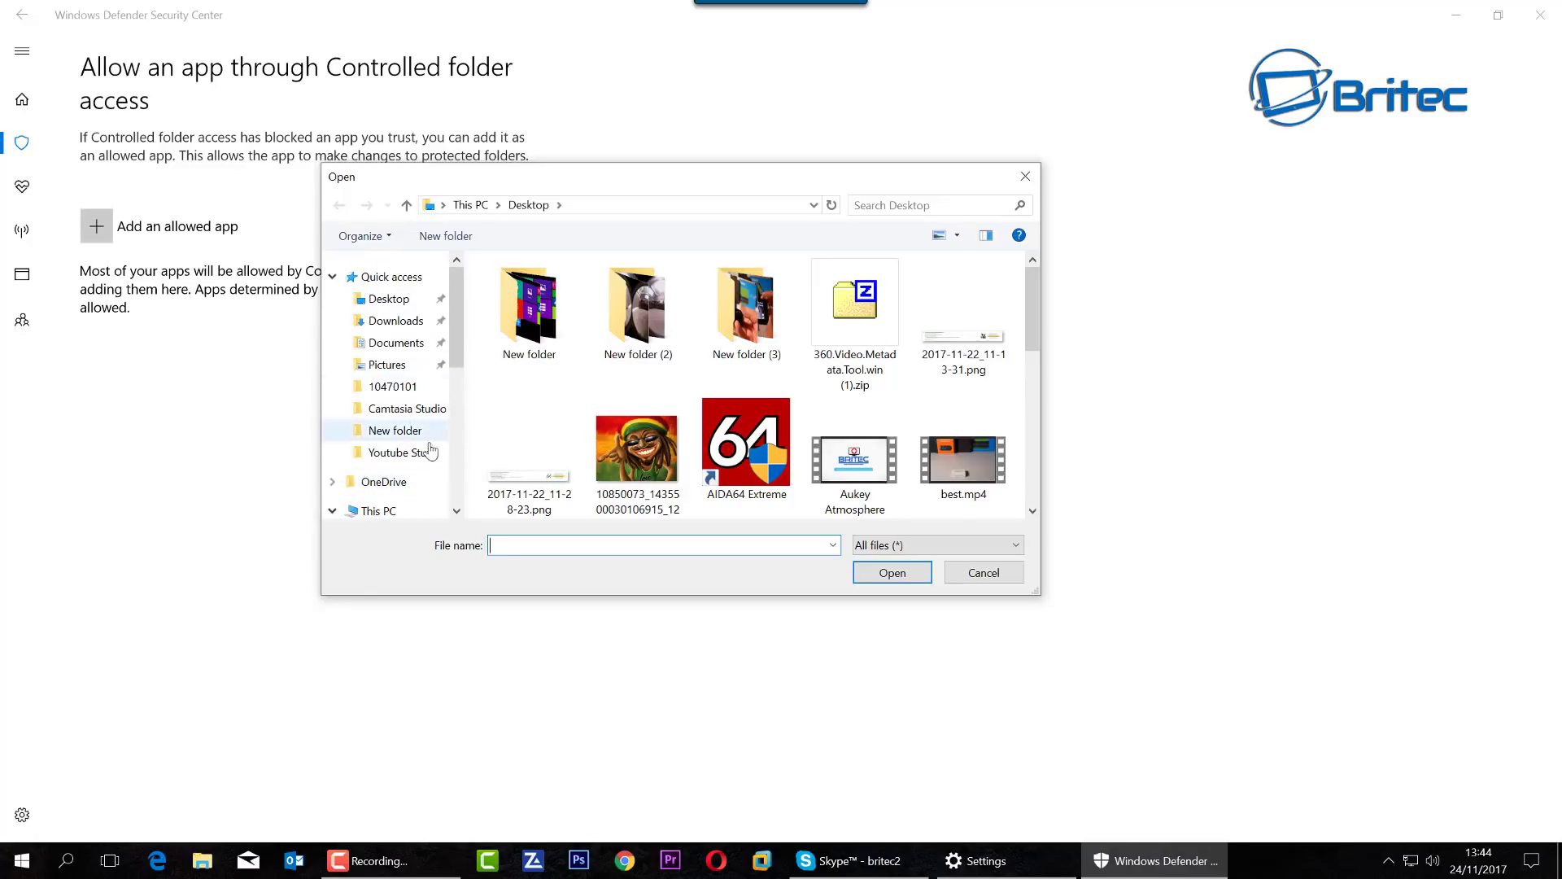
scroll(430, 452, down, 3)
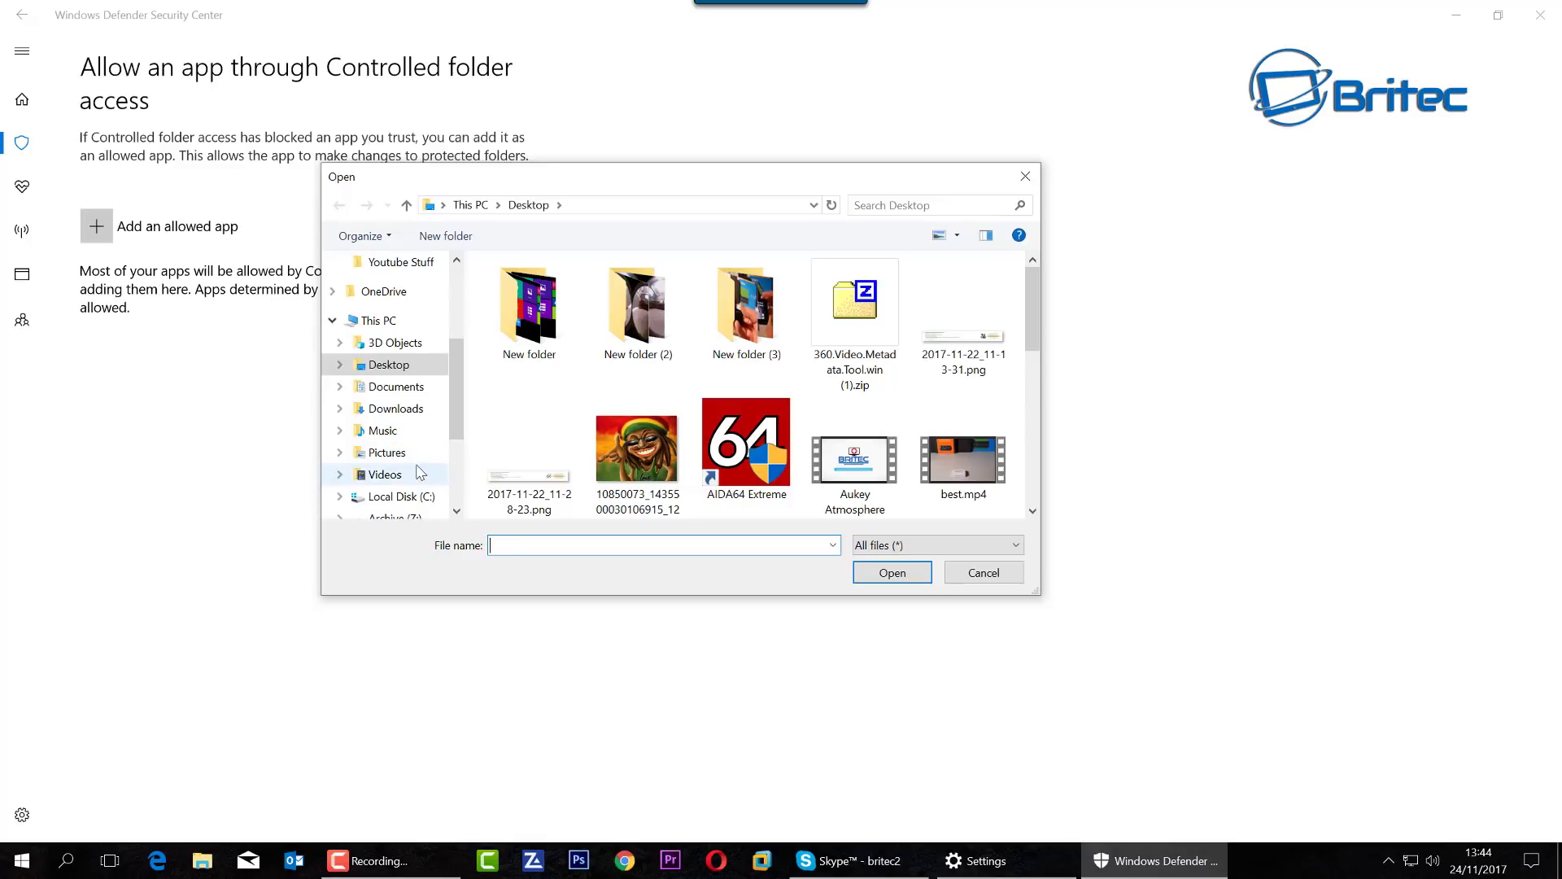
scroll(416, 476, down, 3)
click(397, 396)
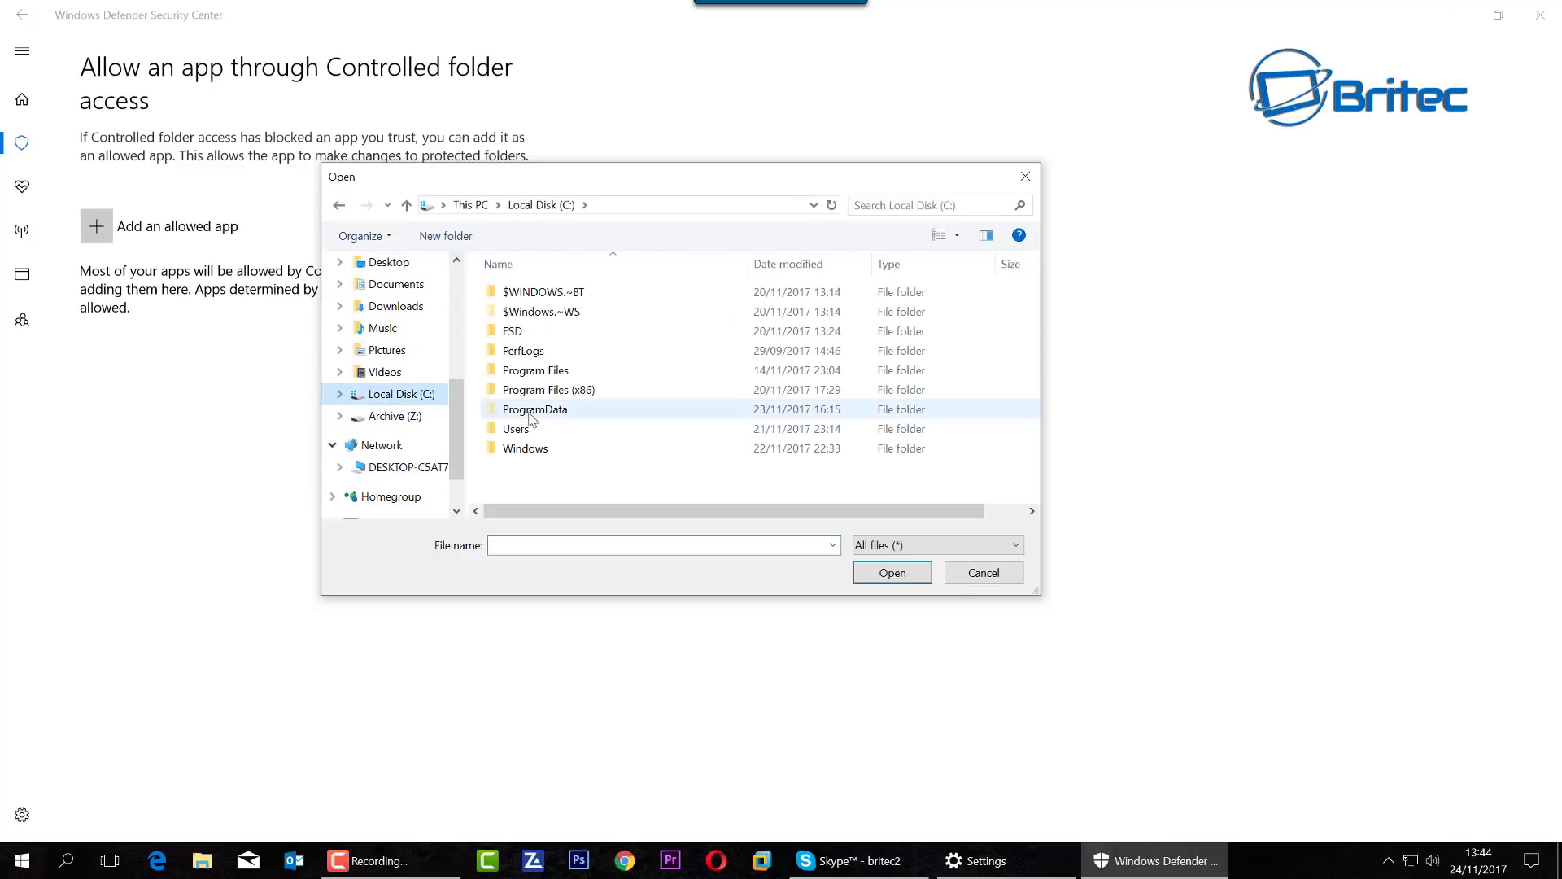
double_click(531, 370)
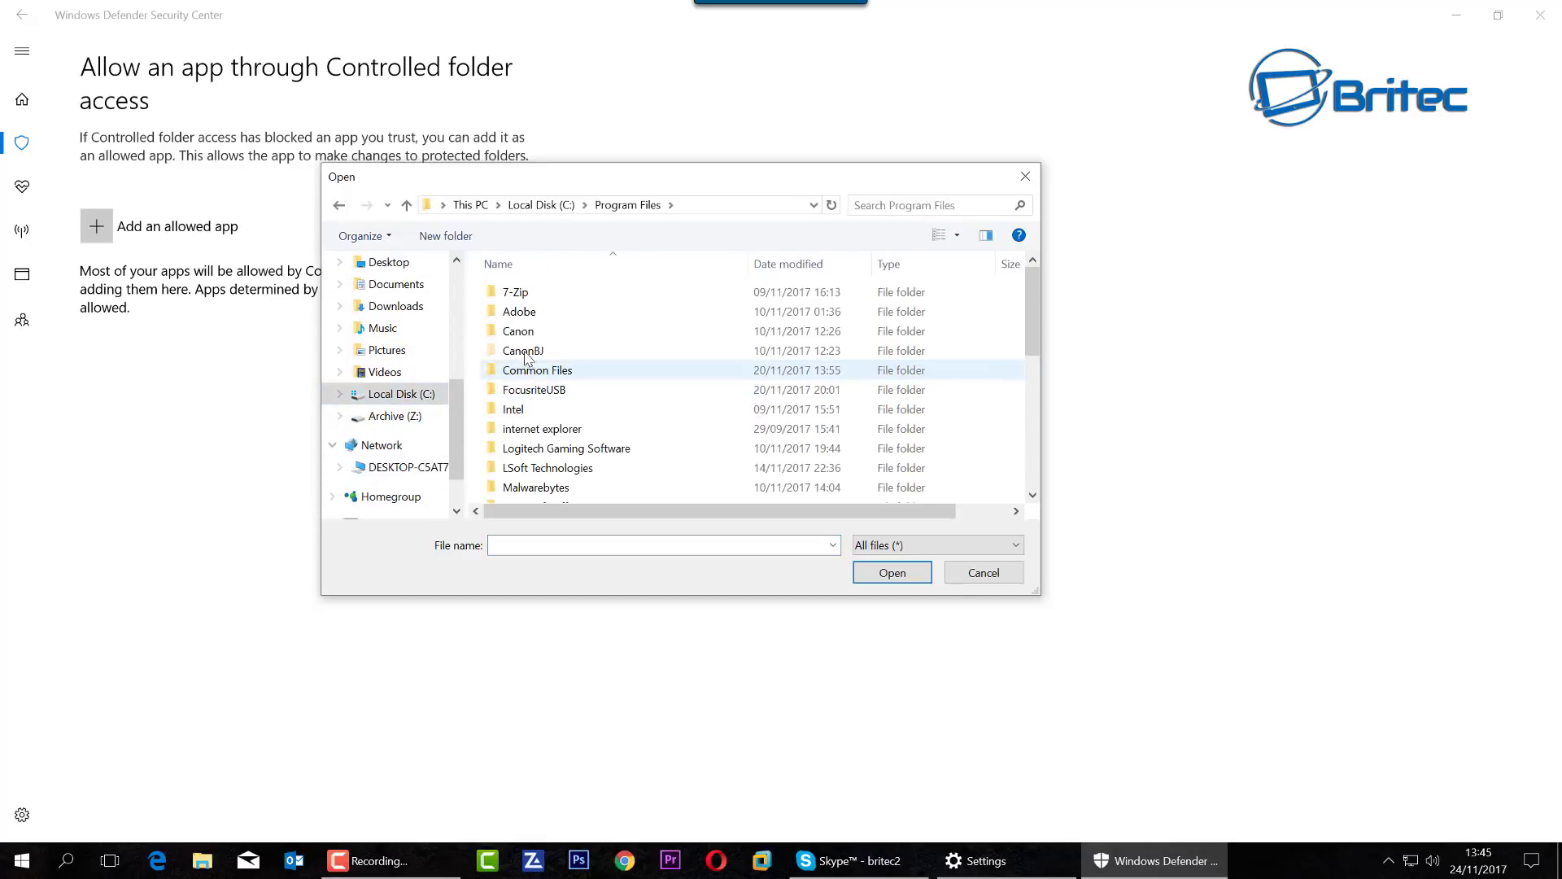
scroll(546, 397, down, 3)
scroll(551, 407, down, 3)
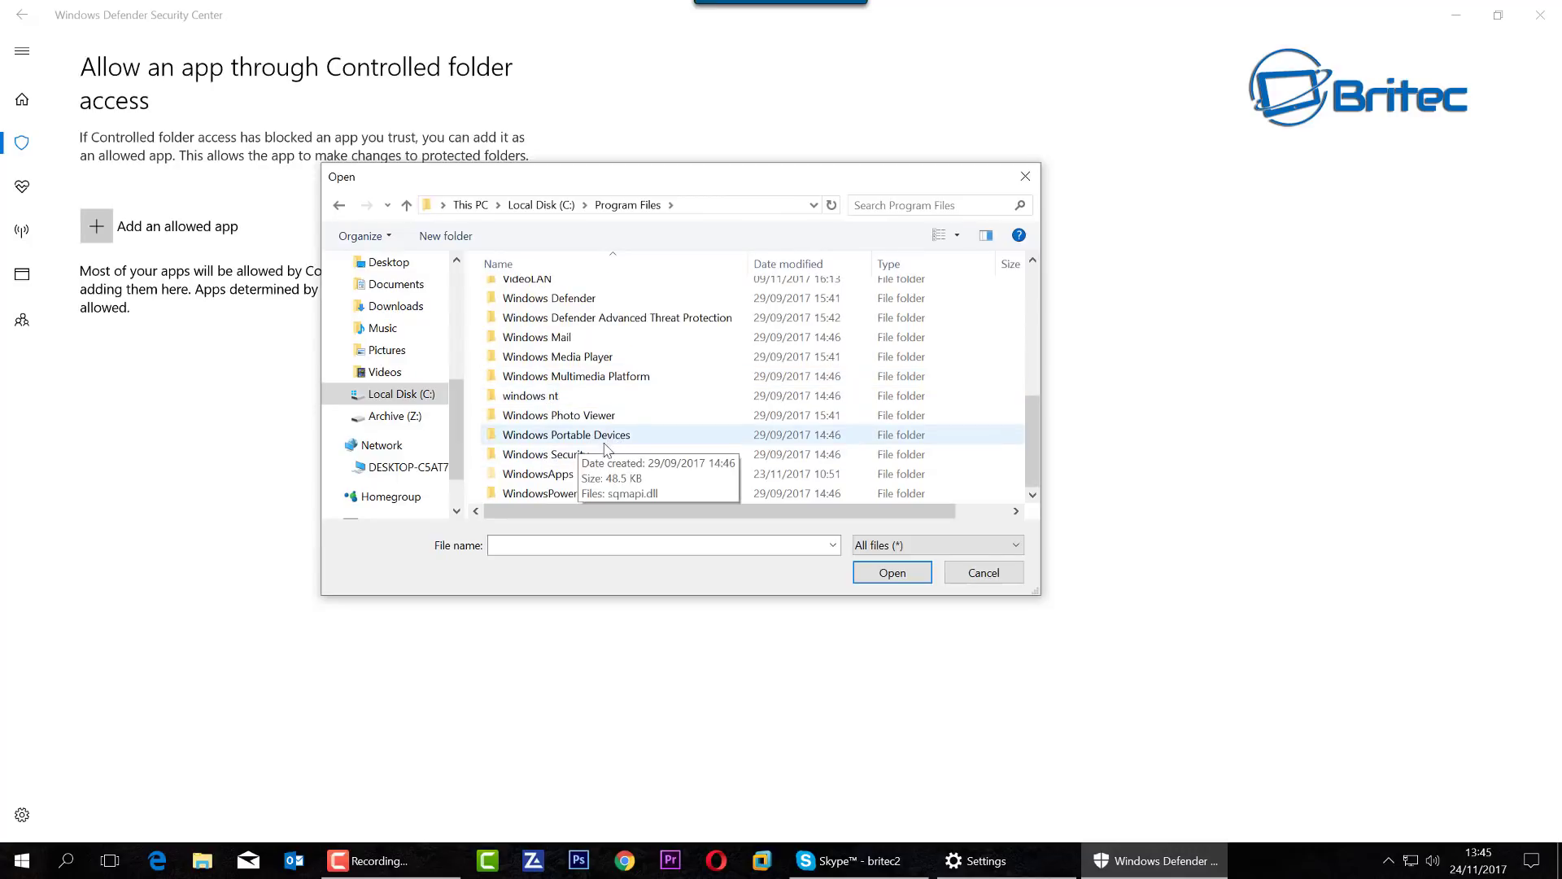
click(984, 573)
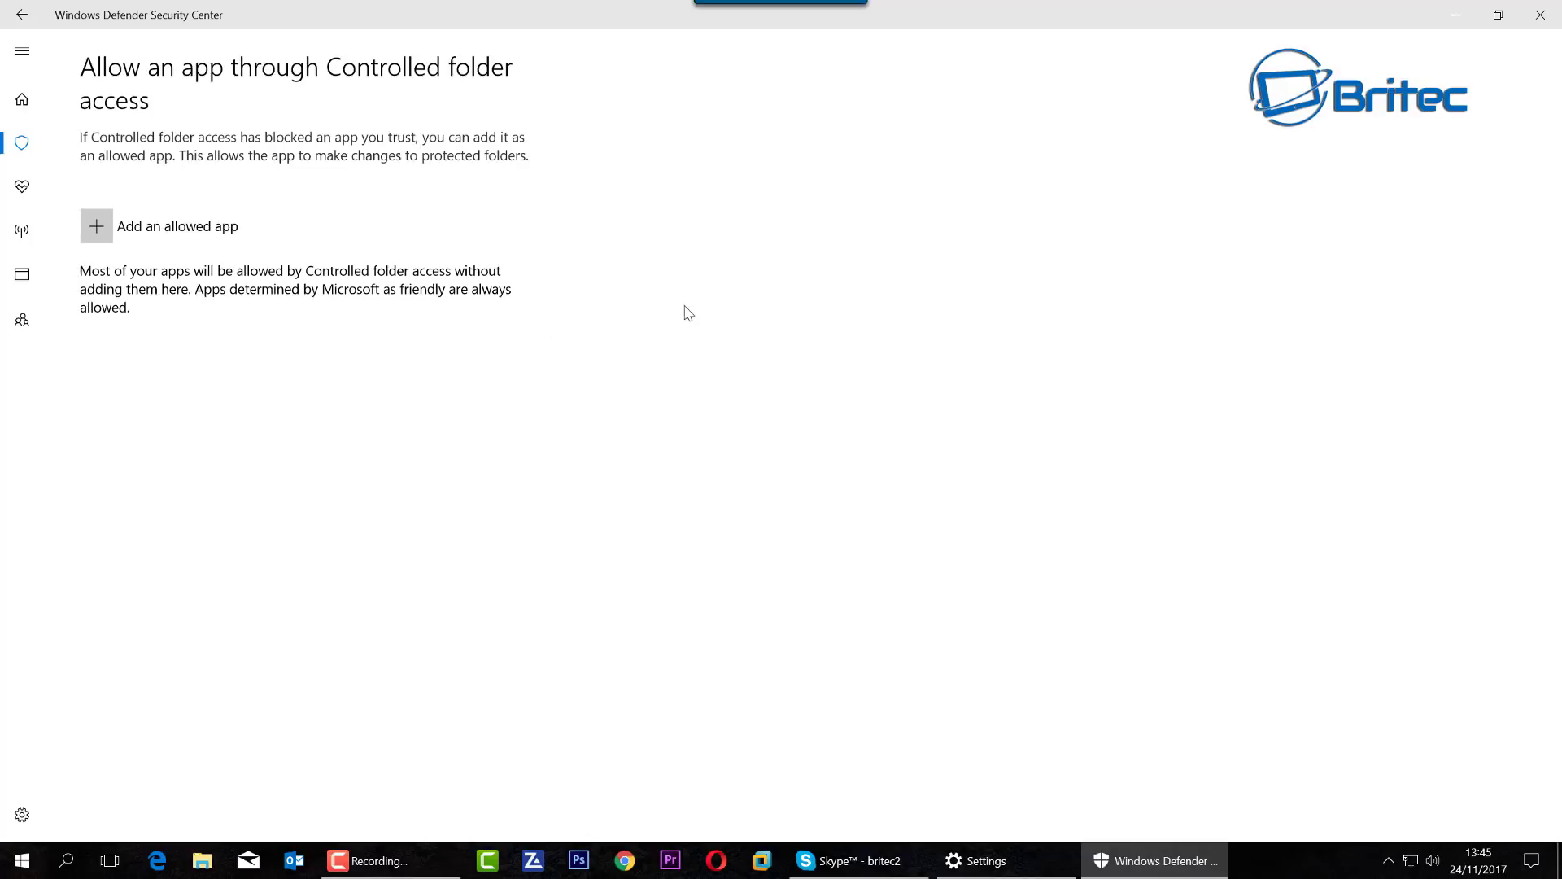
click(25, 102)
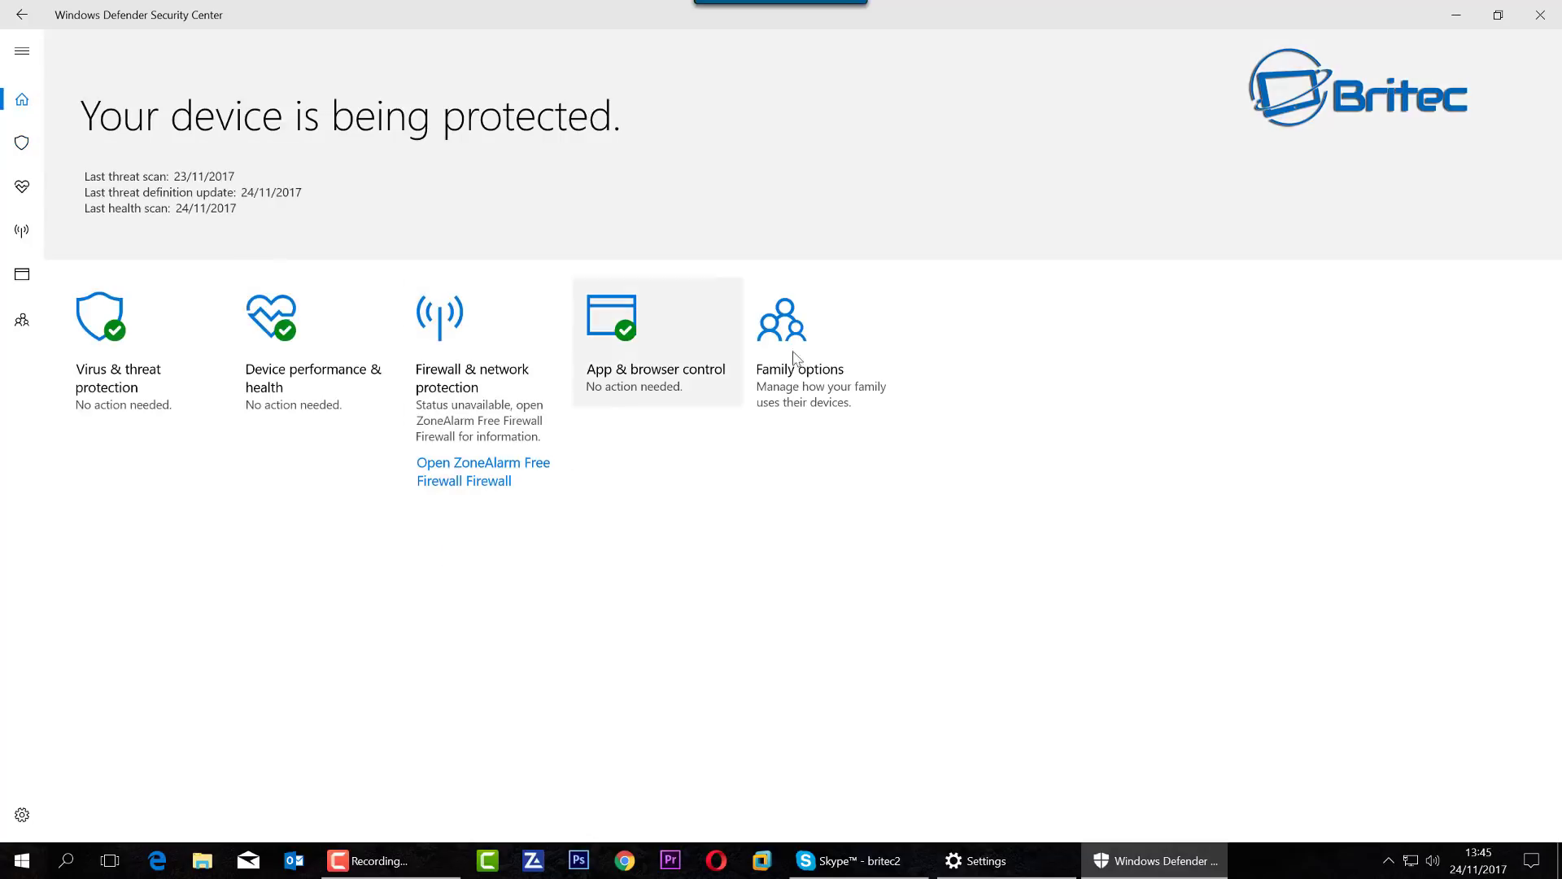
click(1540, 16)
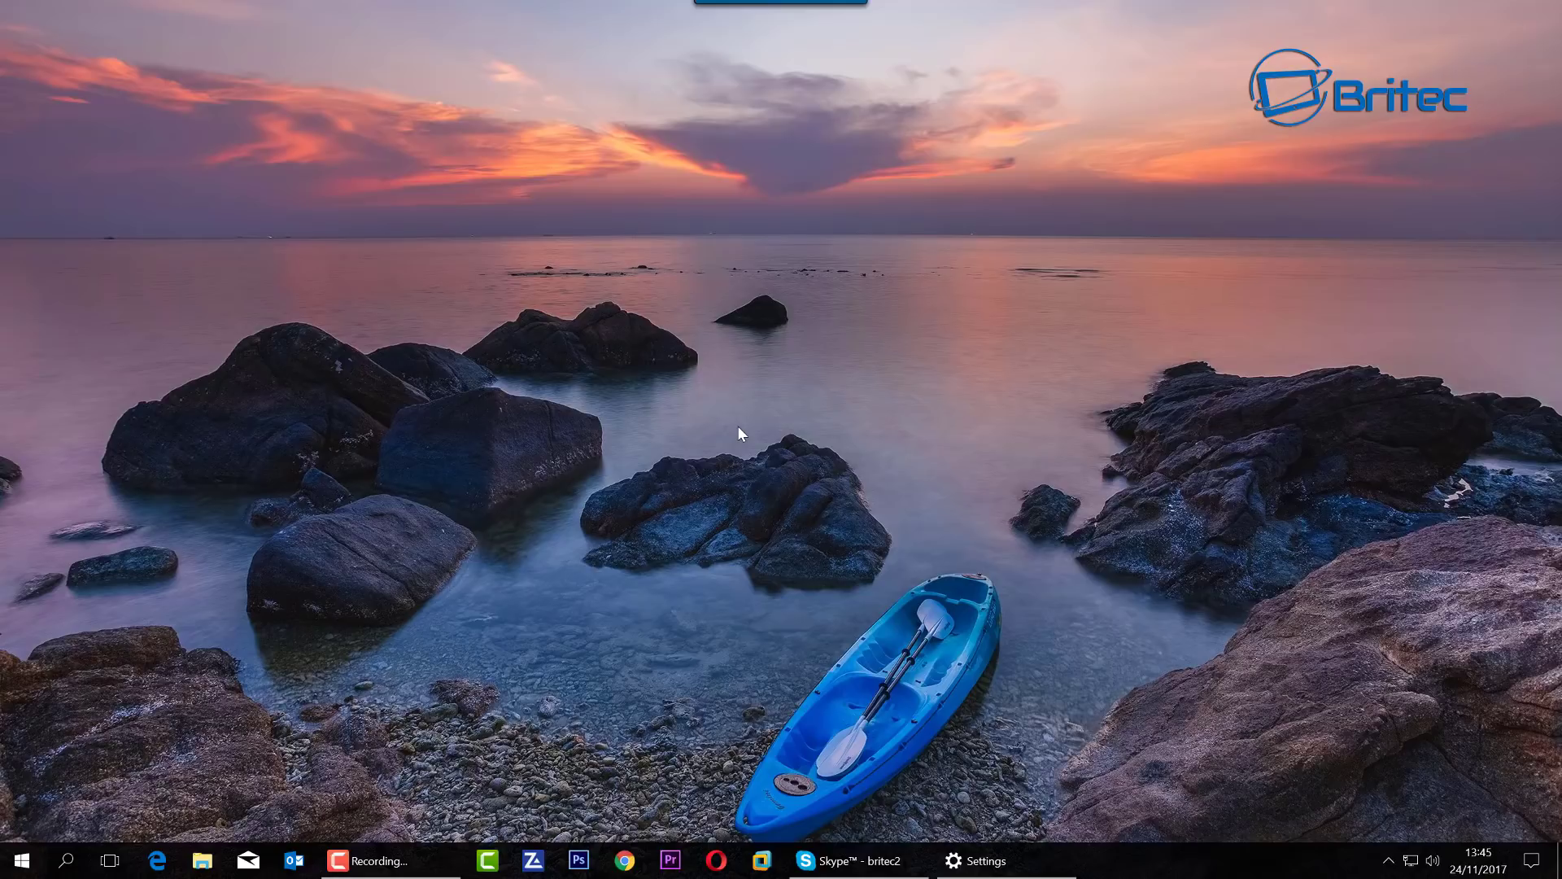
Step: Launch gpedit.msc from Windows Search and reposition and widen the Group Policy Editor window
click(67, 860)
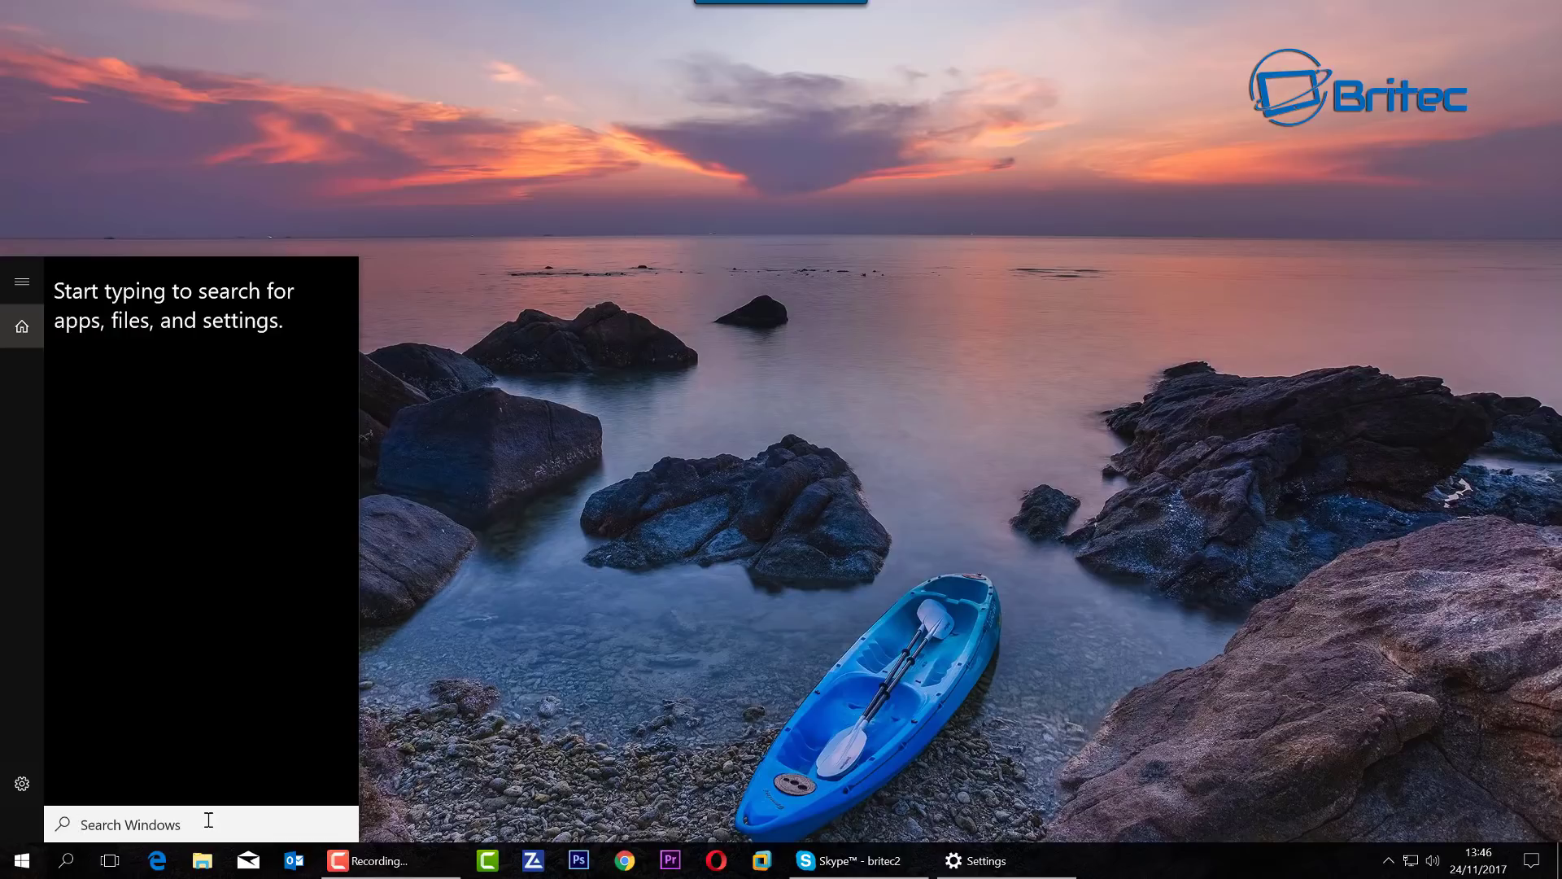
text(g)
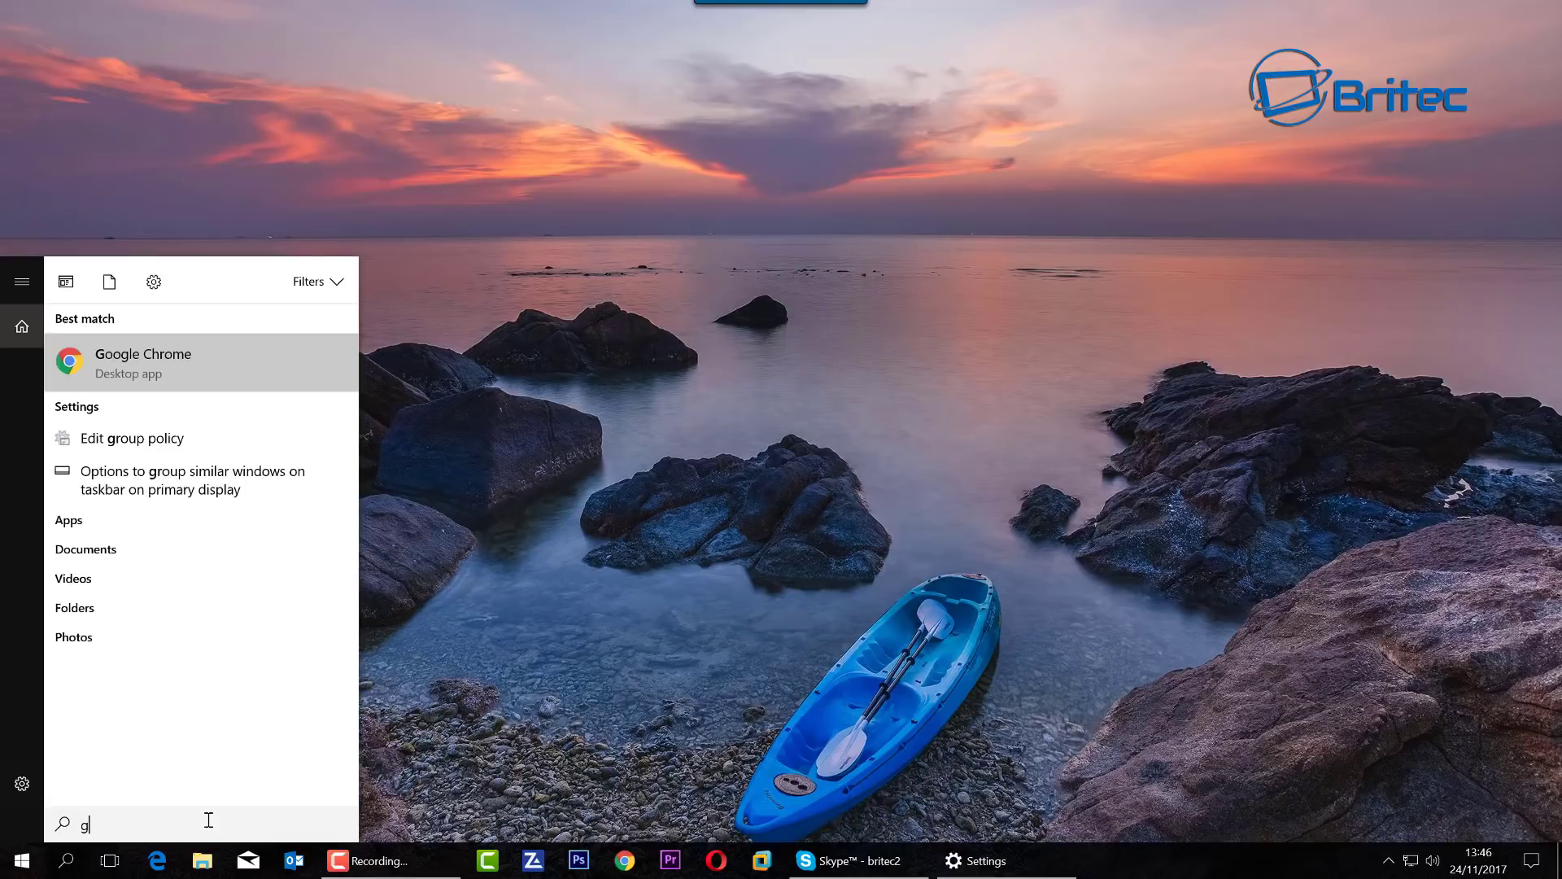
text(pedit)
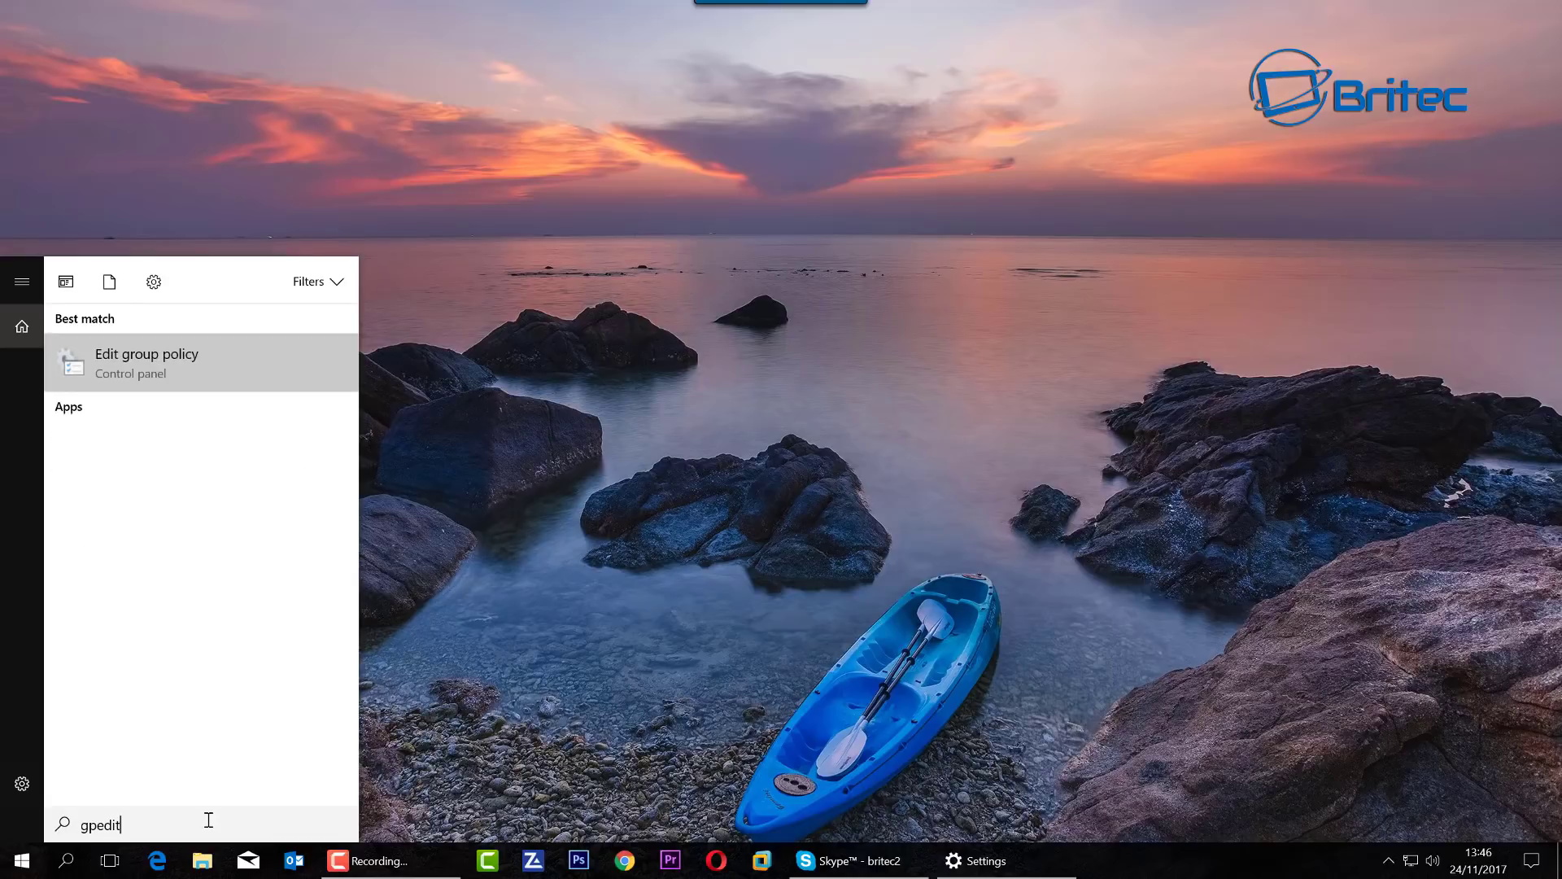
text(.msc)
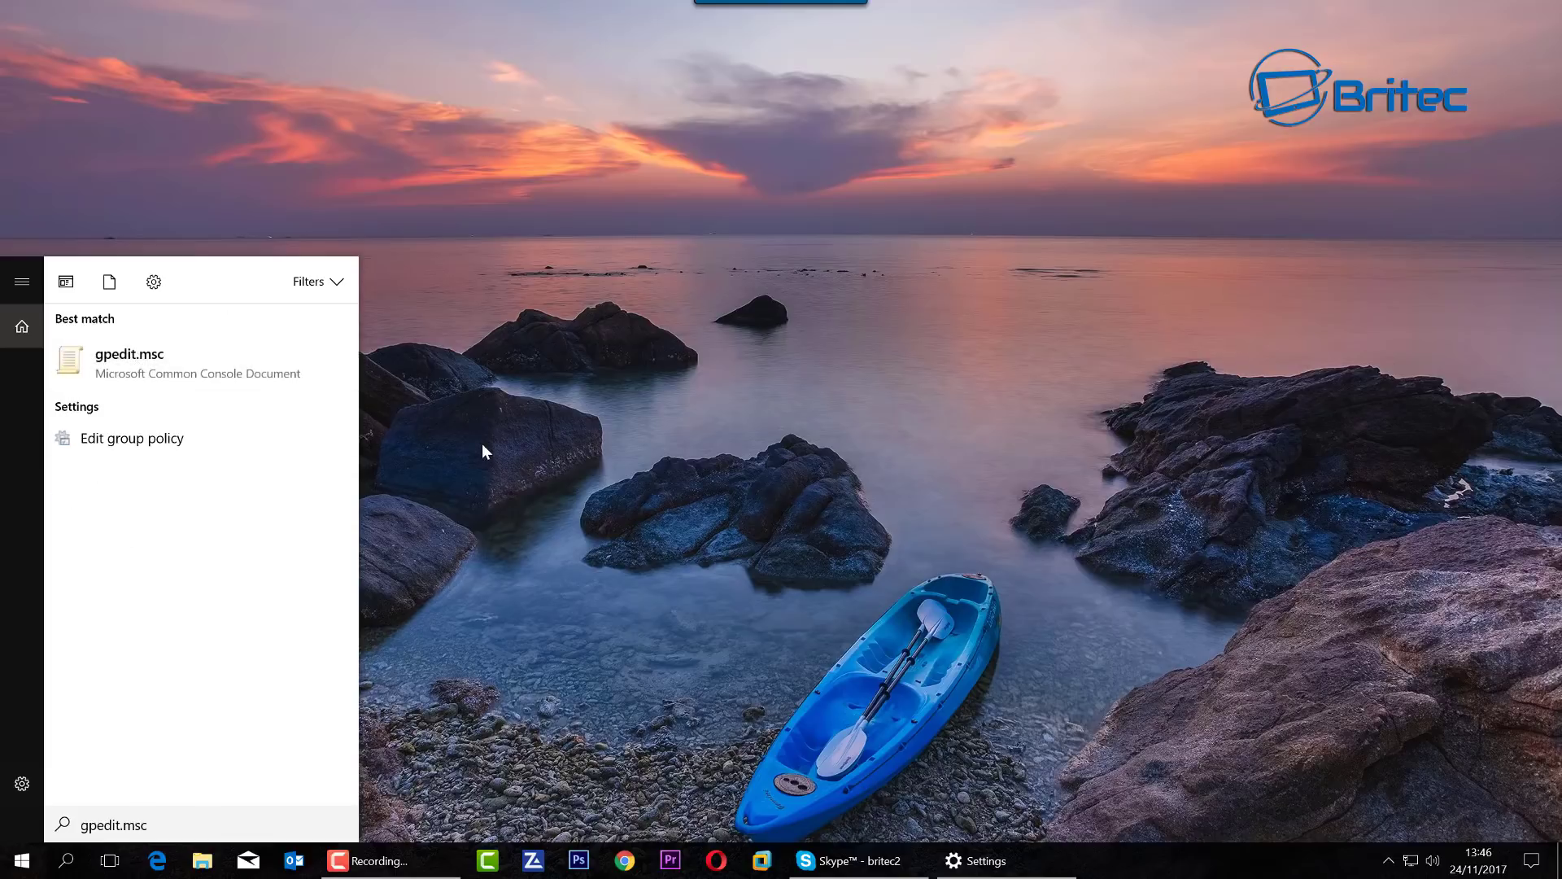
key(Return)
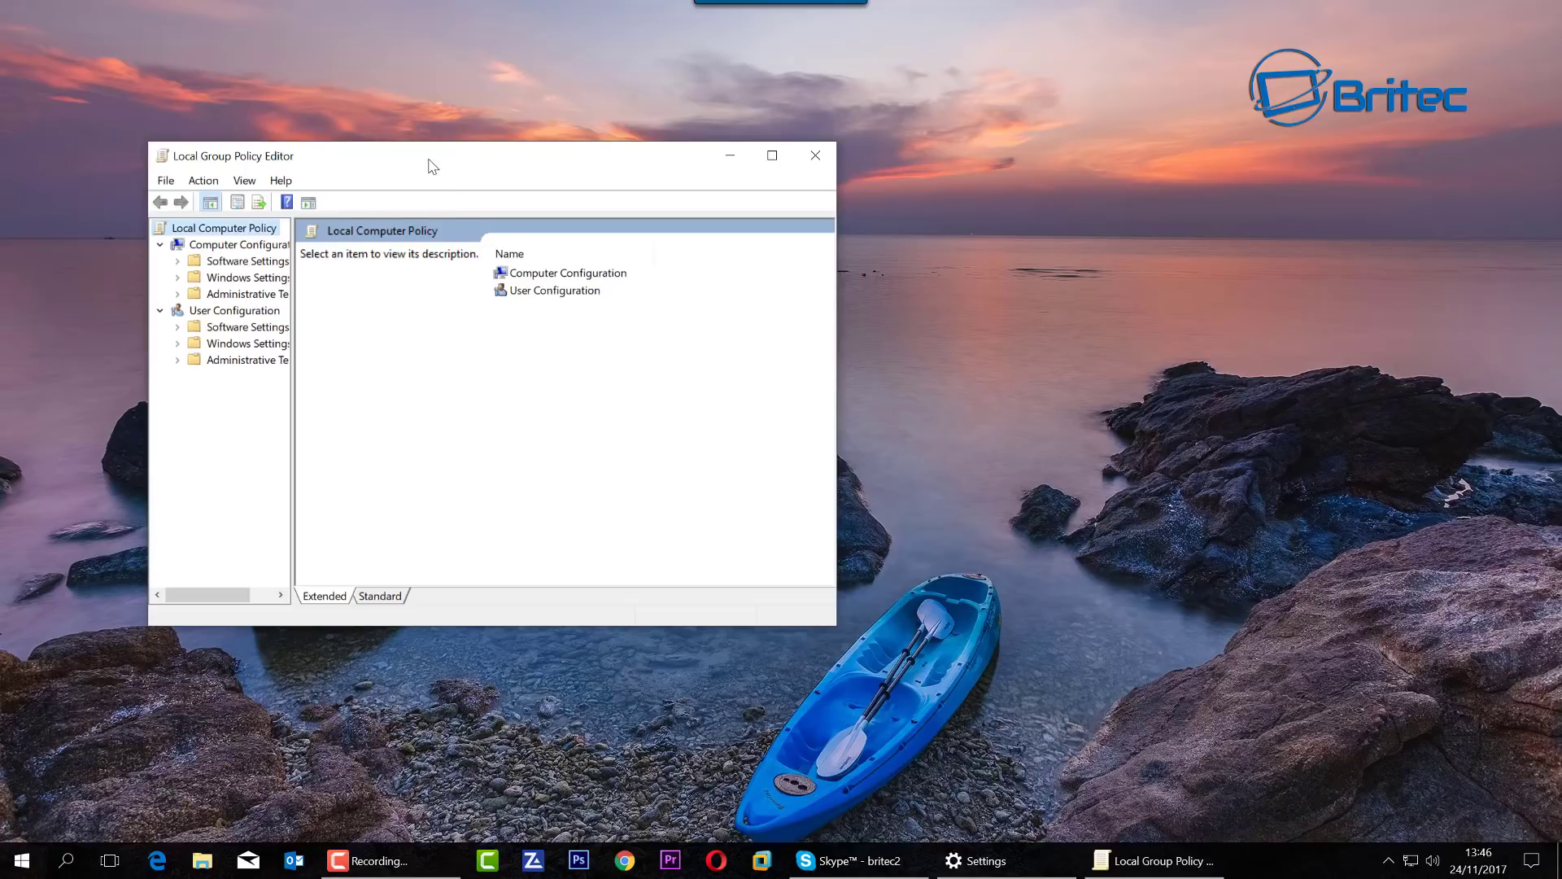
drag(432, 166, 599, 170)
drag(460, 299, 526, 304)
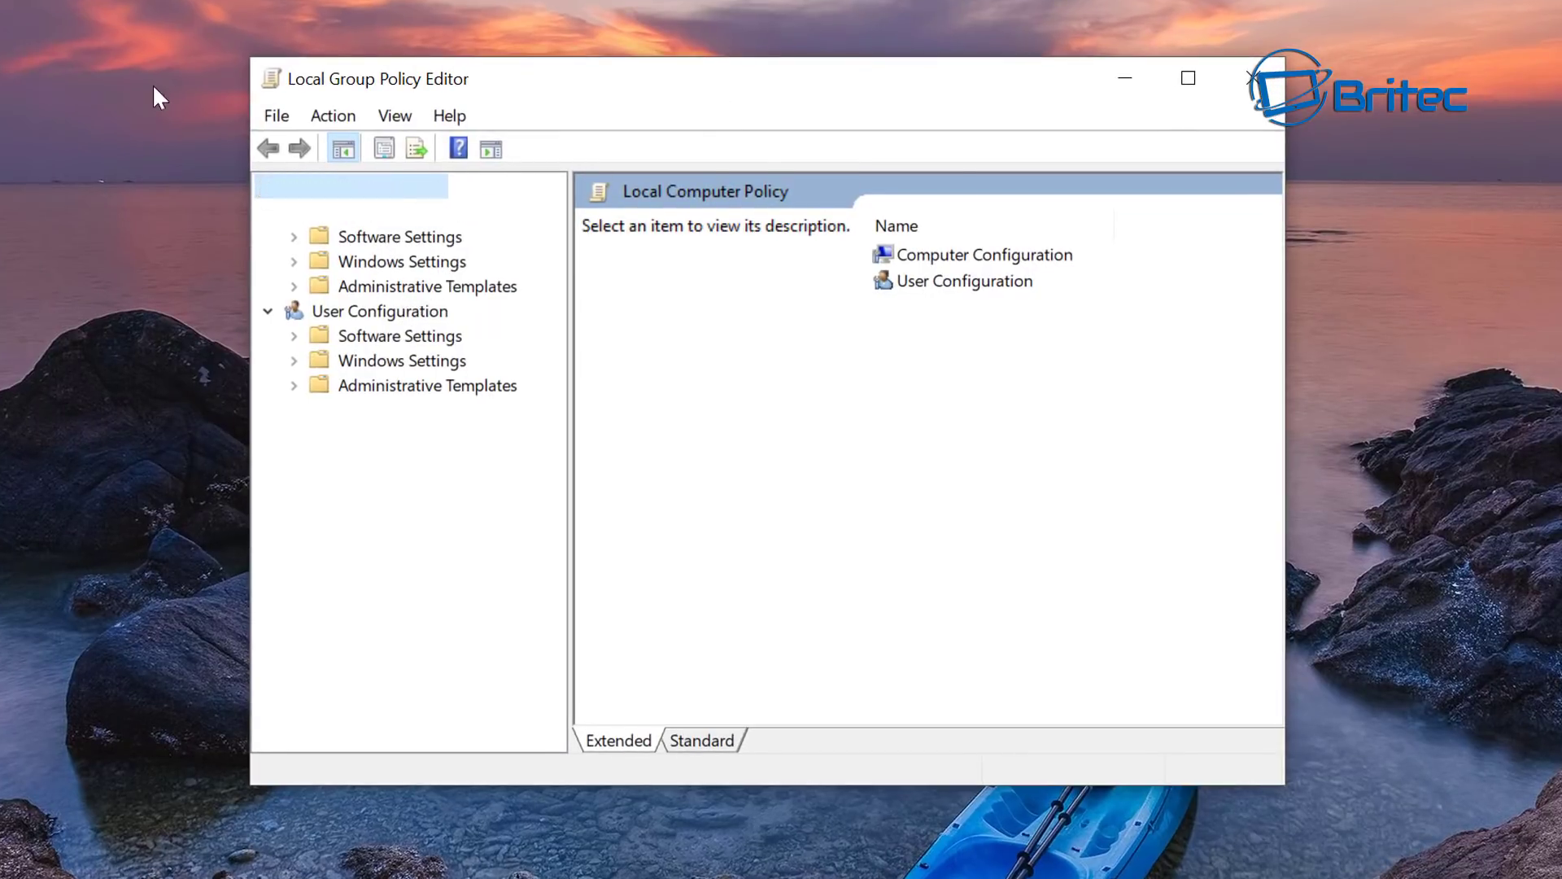
Step: Expand Computer Configuration > Administrative Templates > Windows Components in the policy tree
click(397, 215)
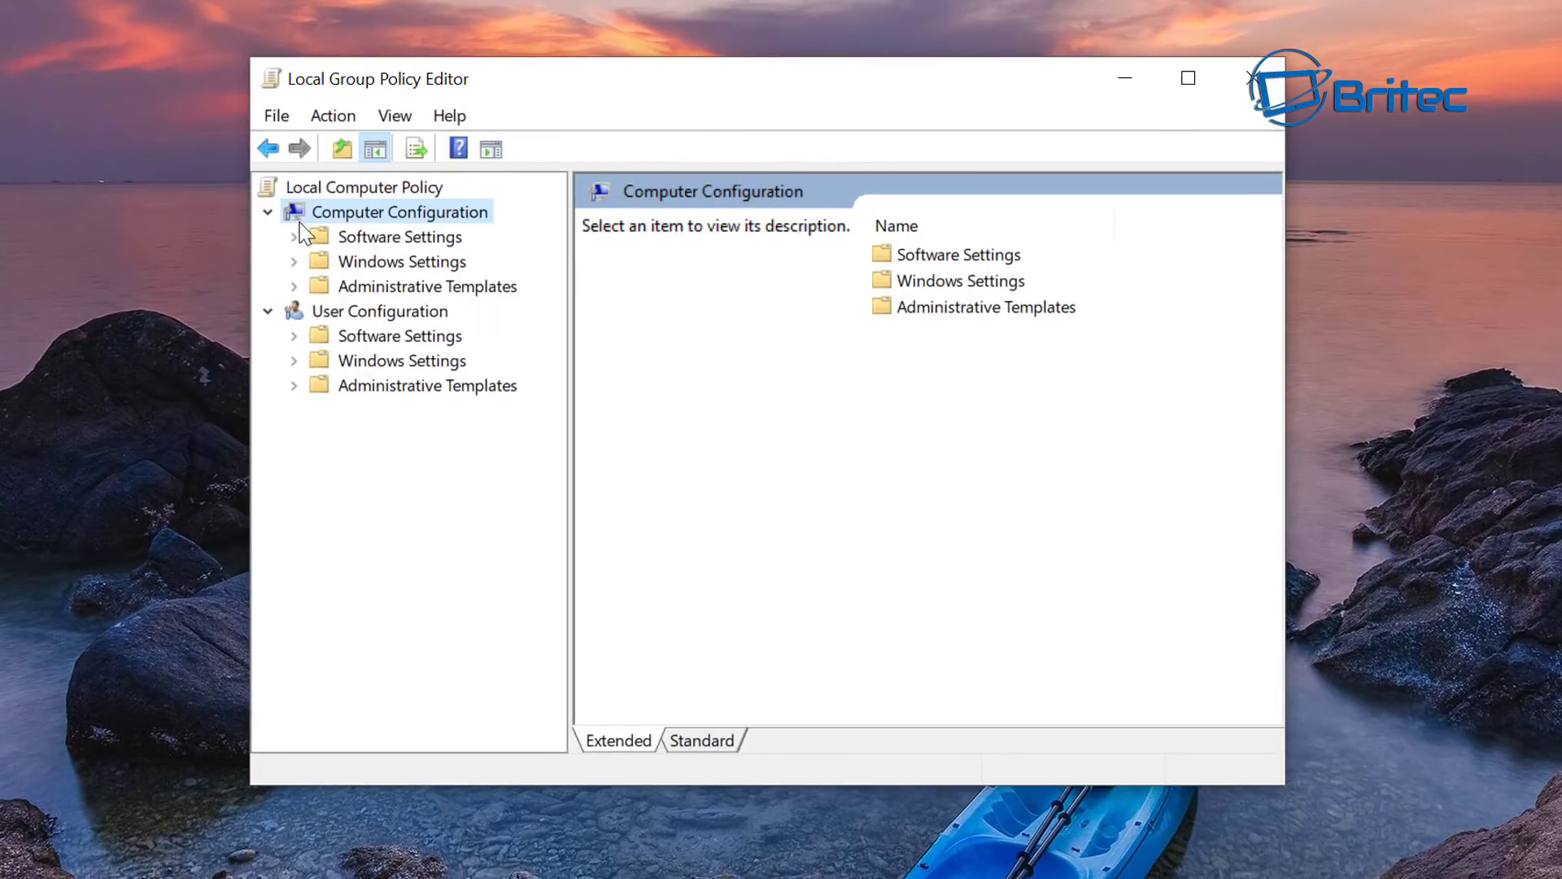
click(394, 286)
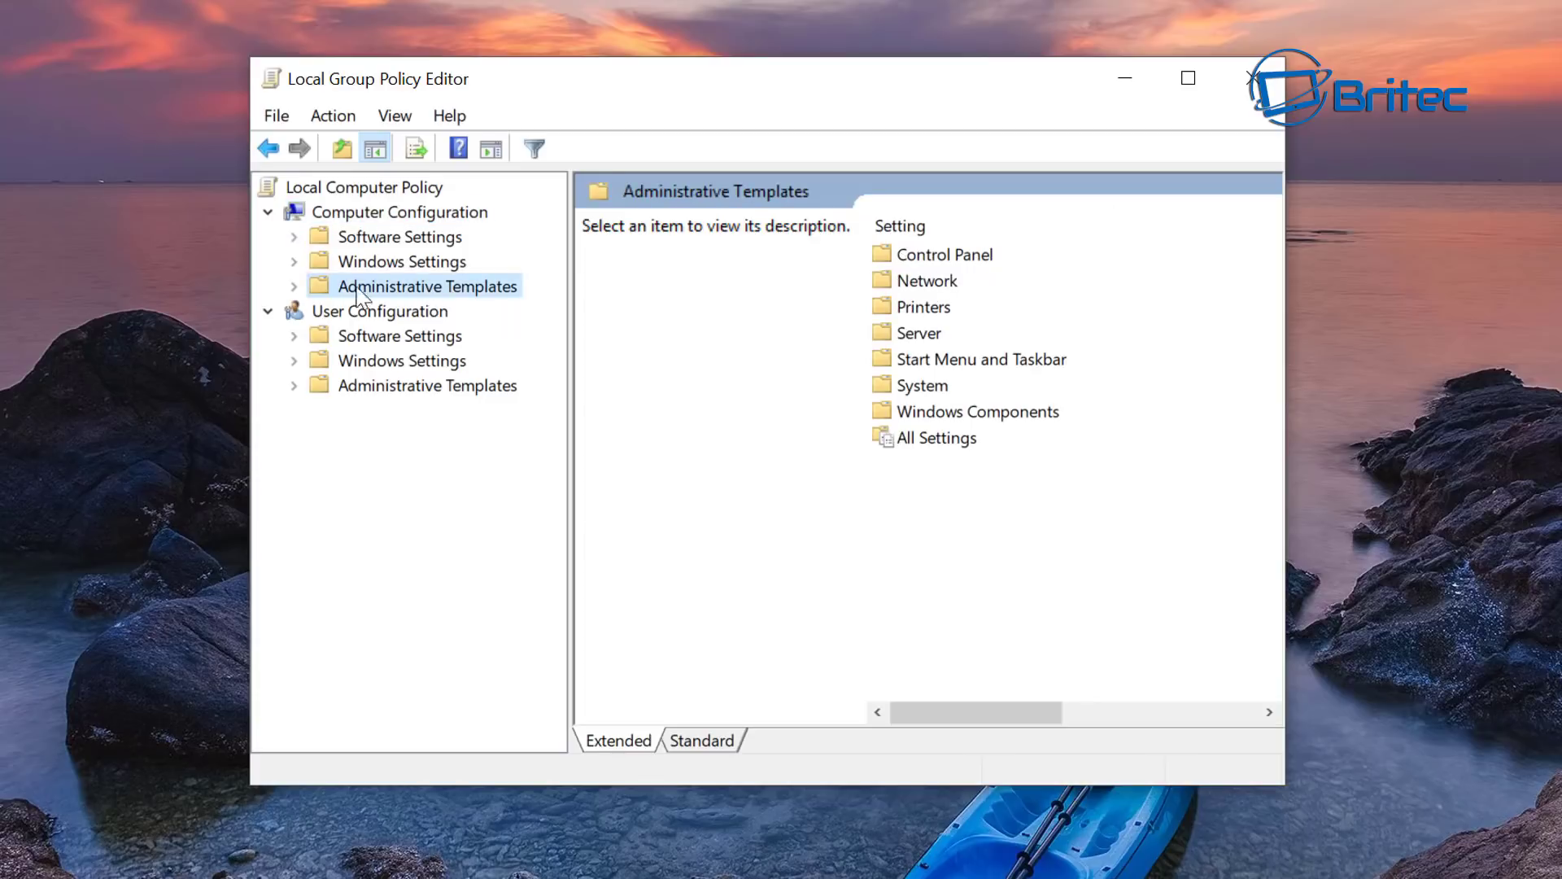
click(295, 287)
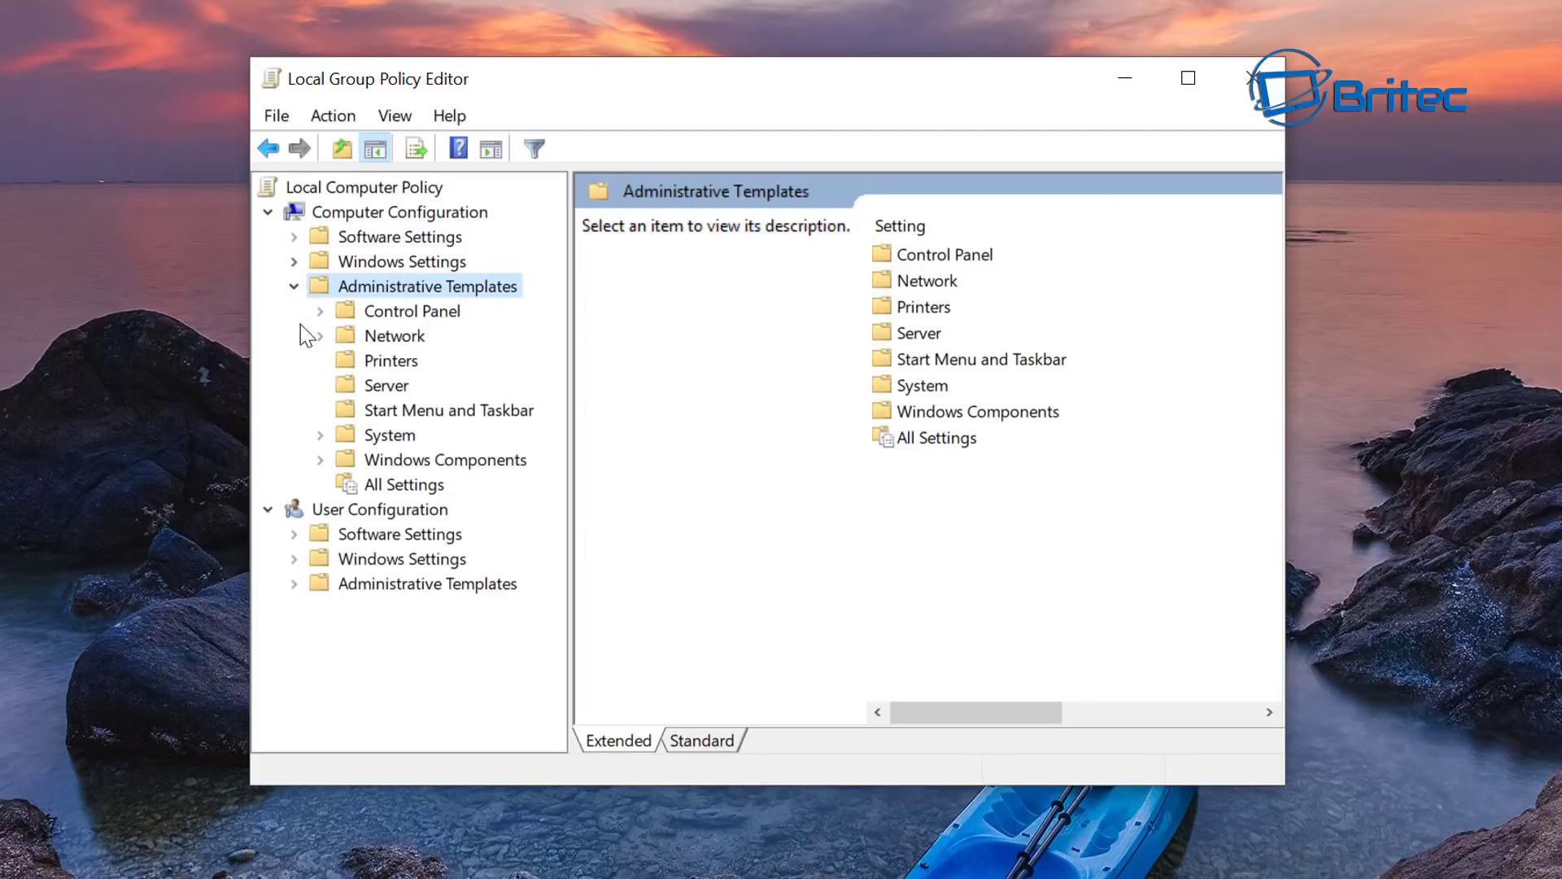
click(448, 462)
click(320, 461)
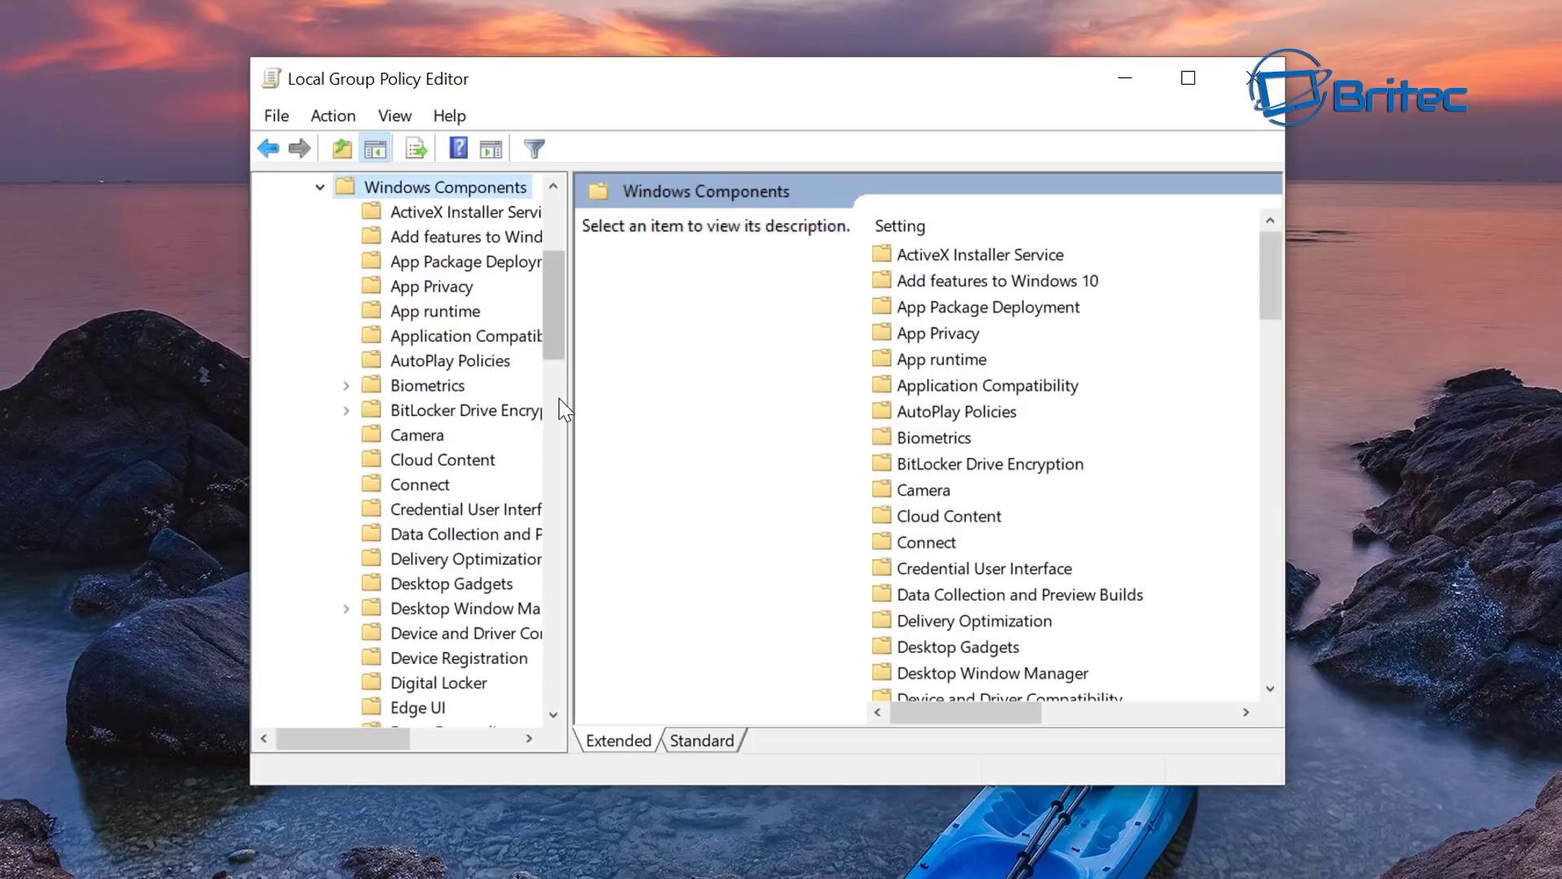
drag(571, 398, 694, 411)
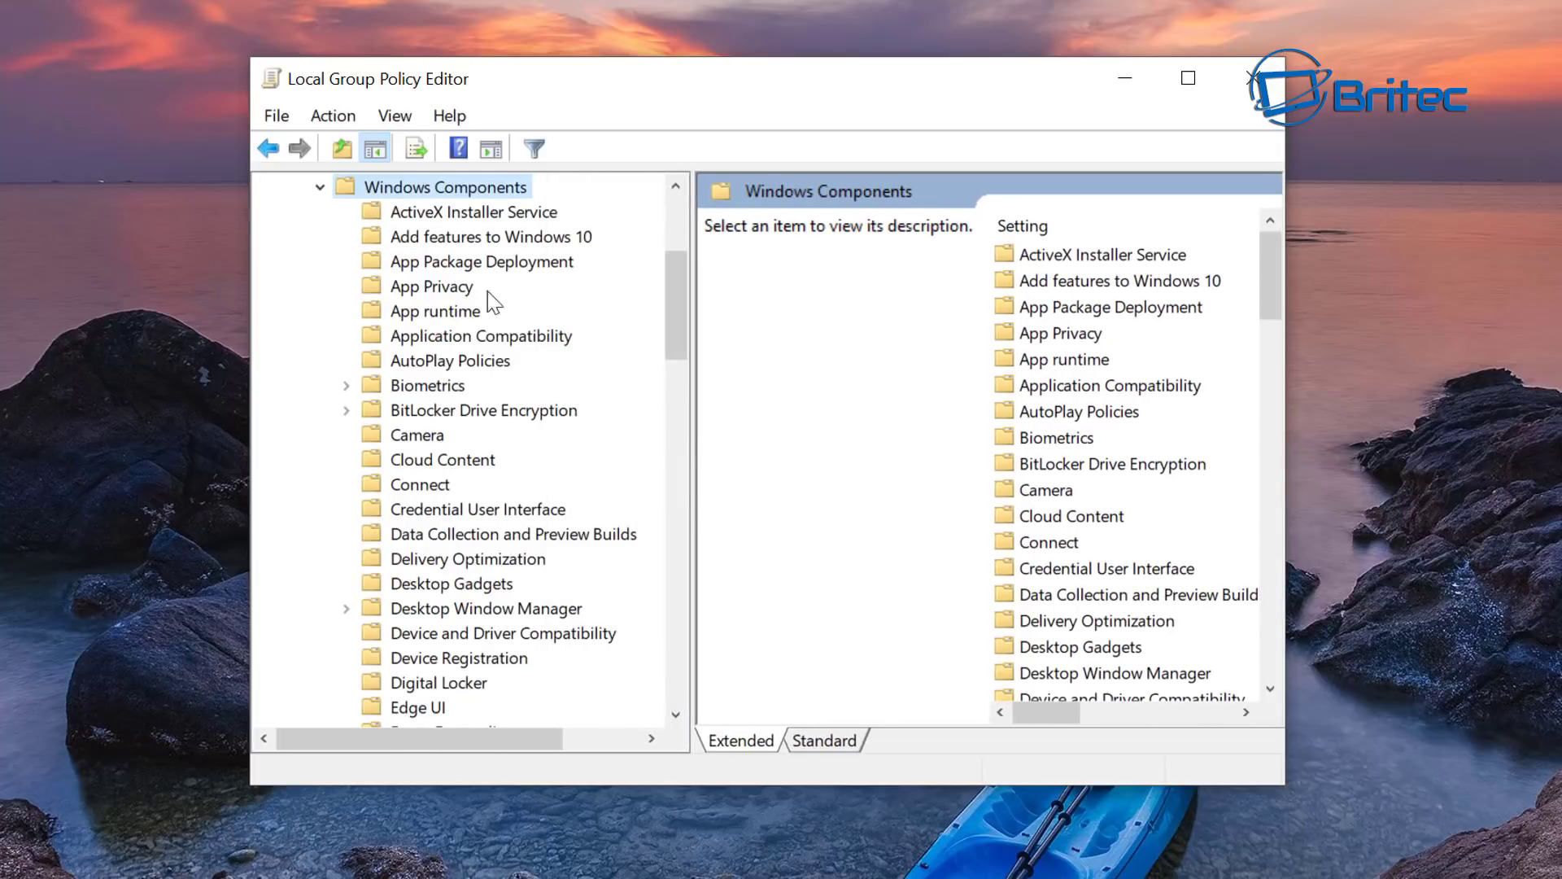
scroll(466, 386, down, 12)
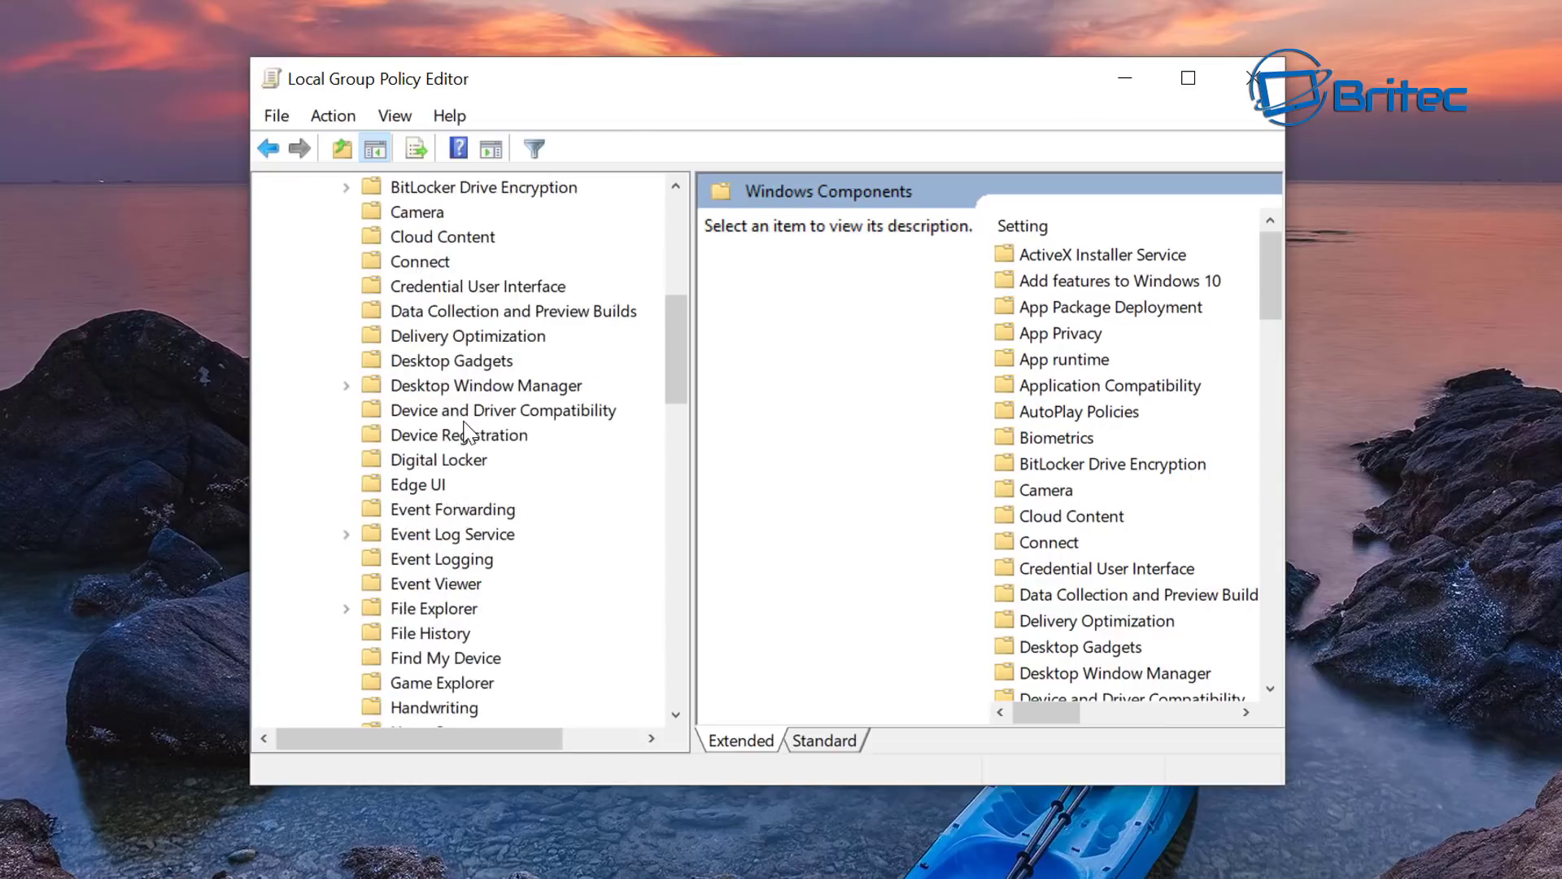
scroll(467, 458, down, 4)
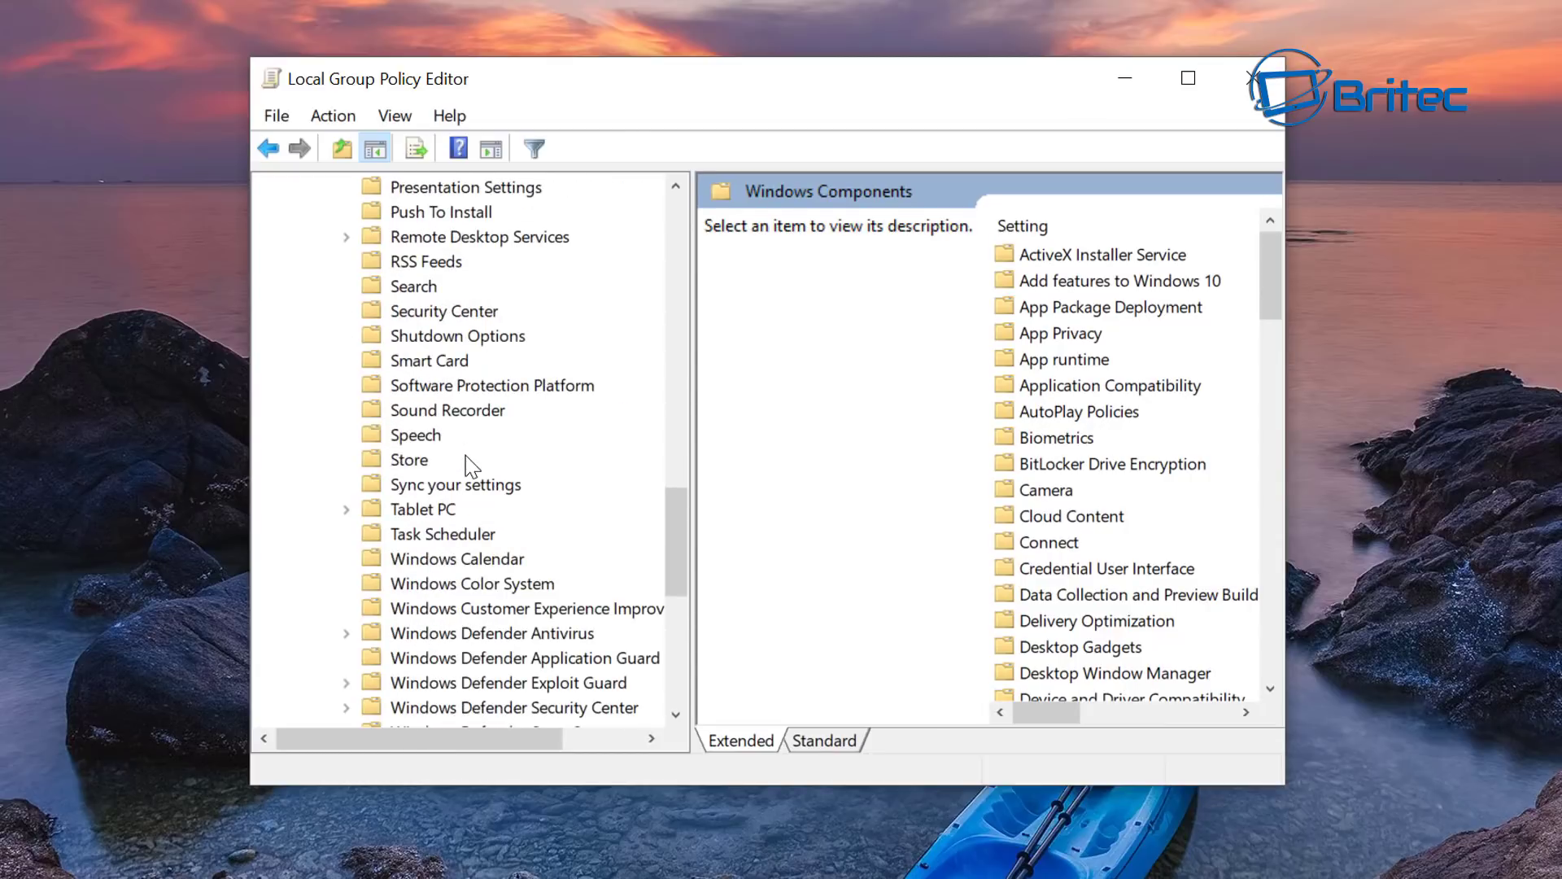
Step: Go to Windows Defender Antivirus > Windows Defender Exploit Guard > Controlled Folder Access and select Configure Controlled folder access
click(493, 635)
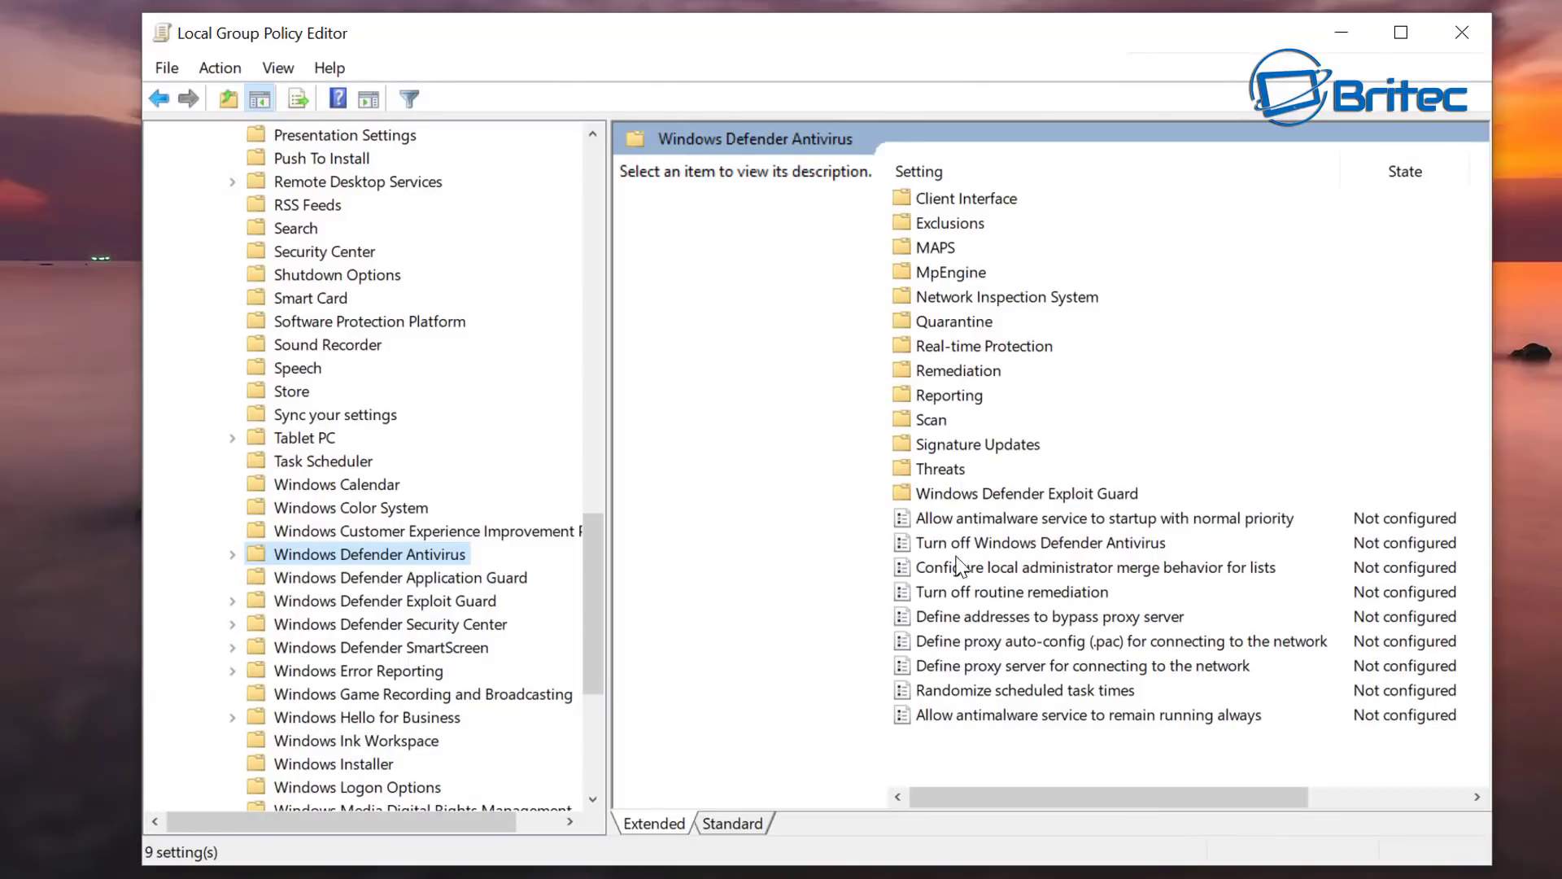
click(944, 493)
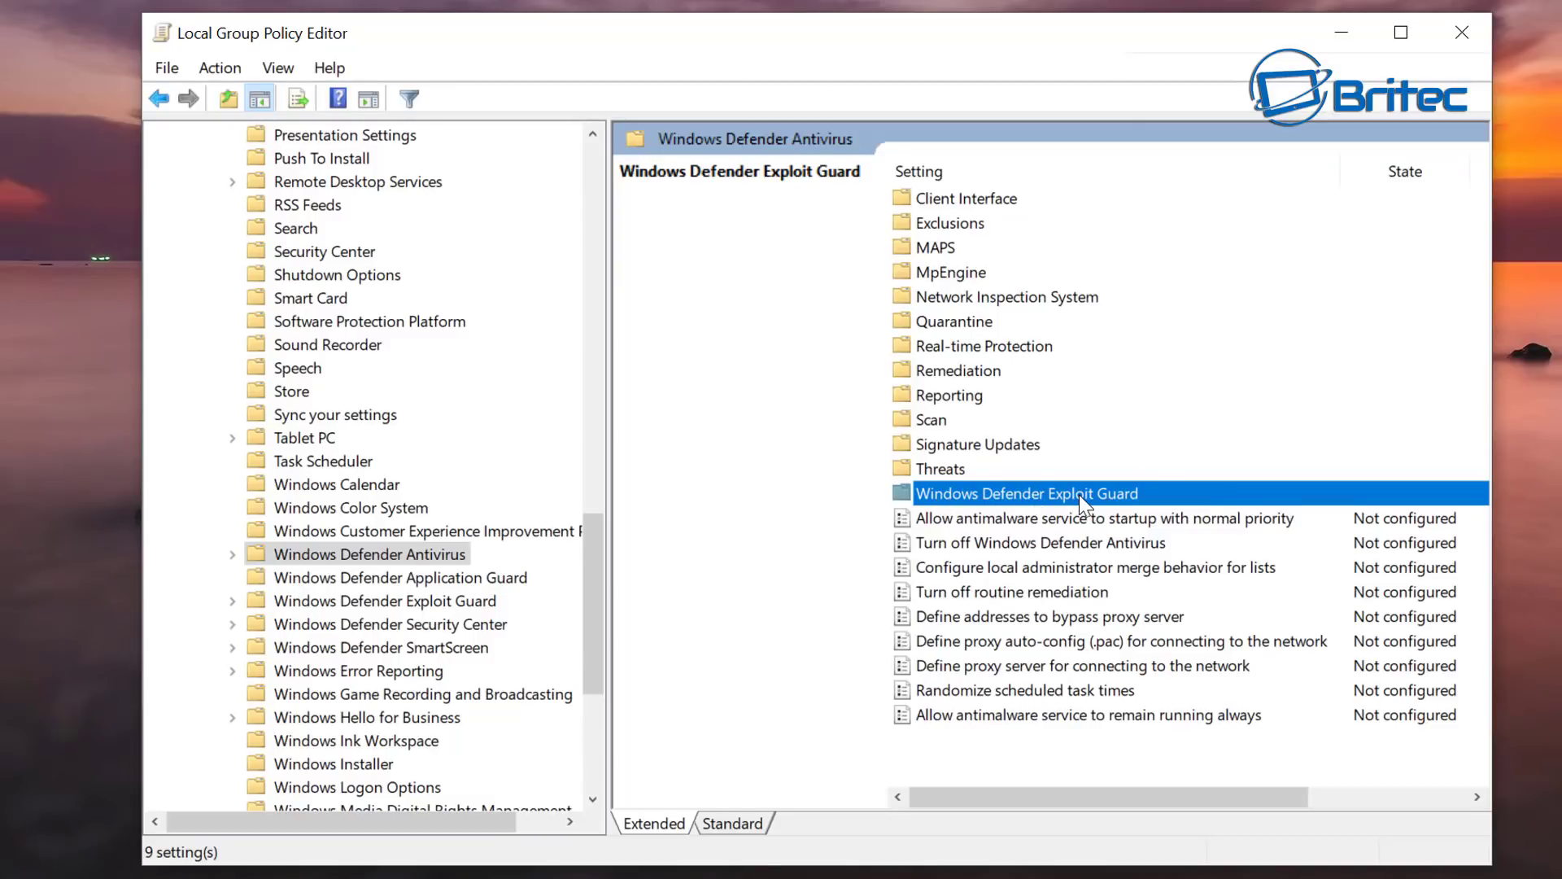
key(Return)
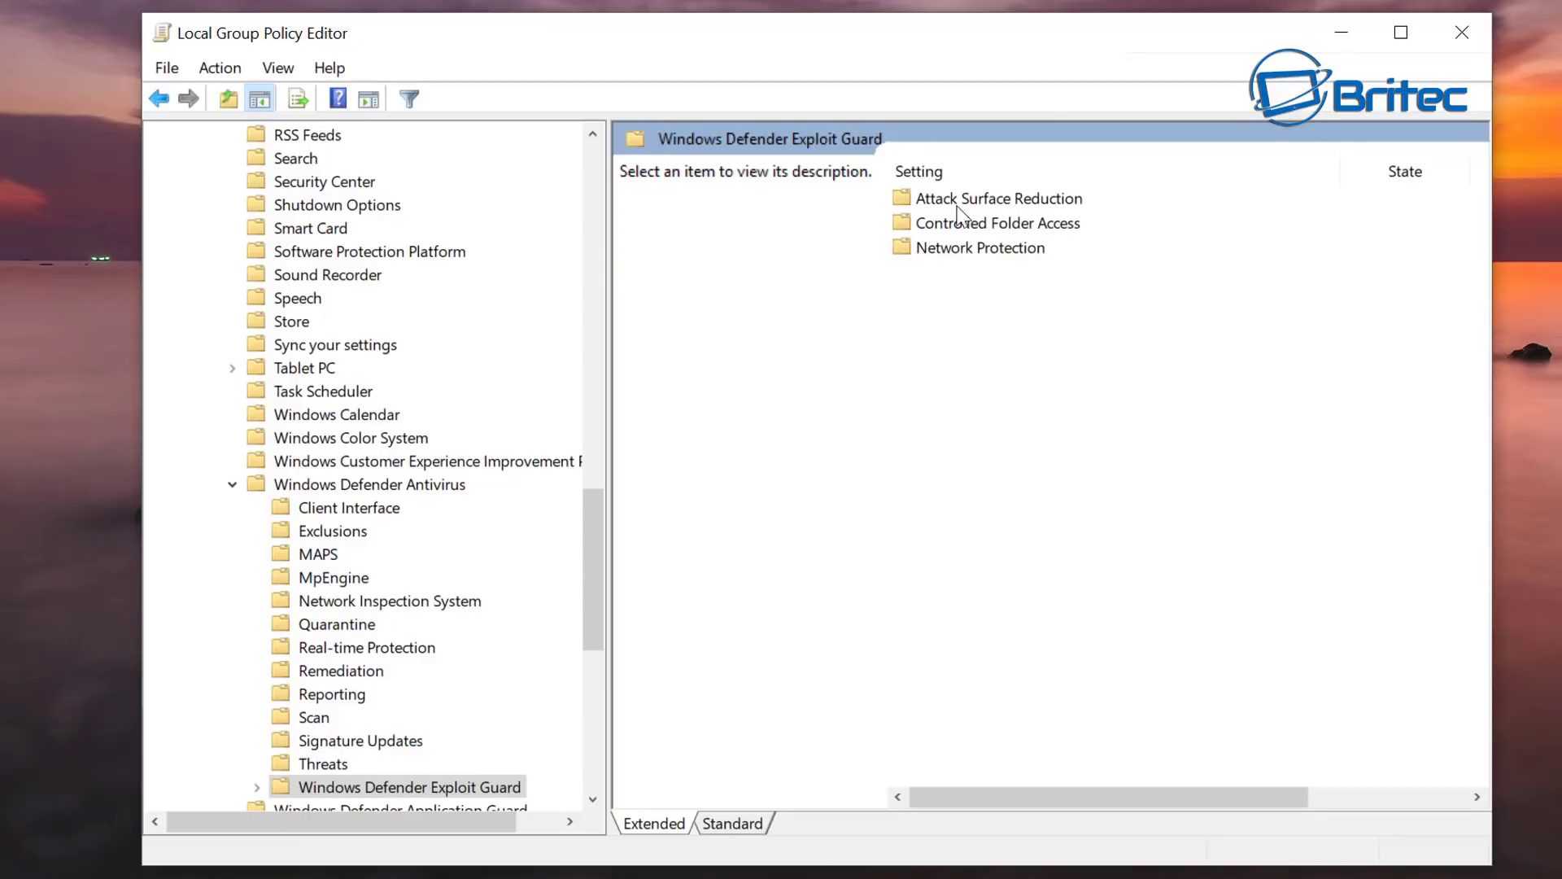
double_click(1024, 223)
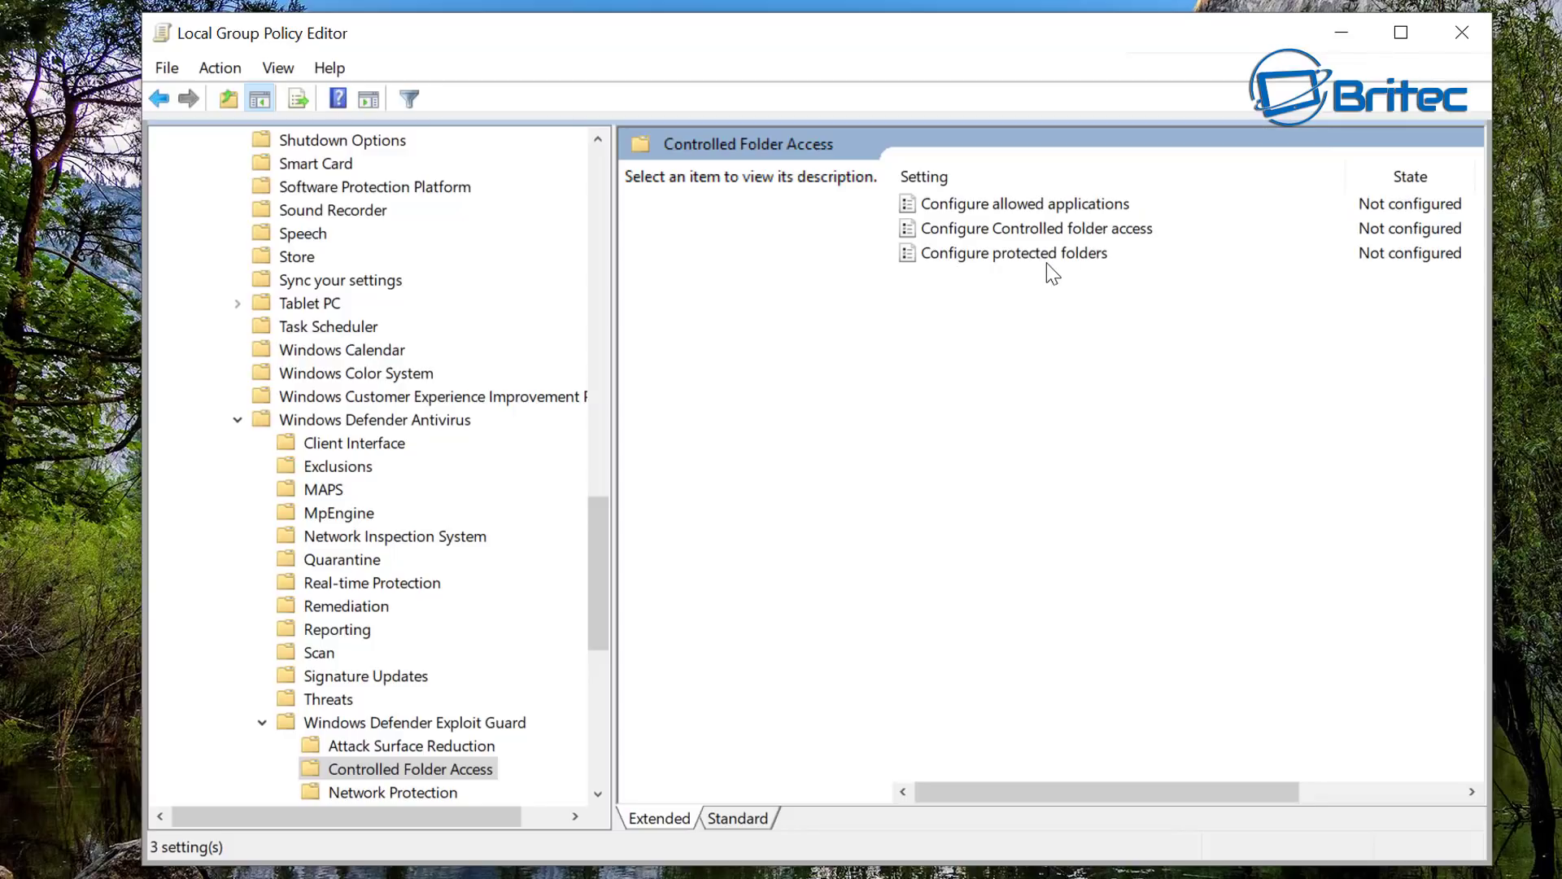
click(1007, 234)
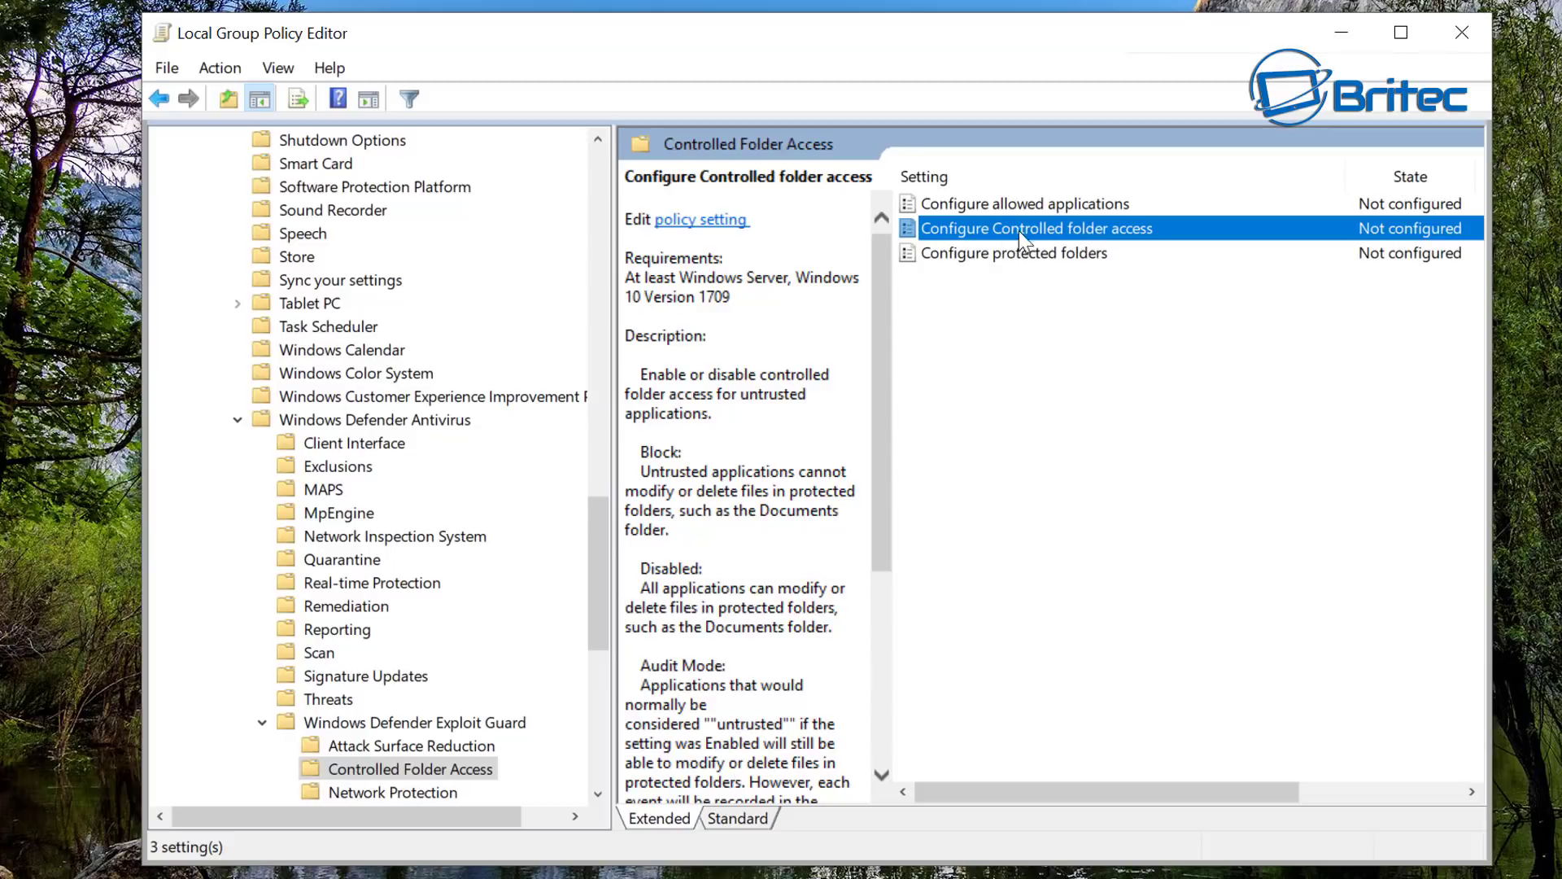
Step: Open Configure Controlled folder access and set it to Enabled, trying the guard-my-folders mode dropdown
double_click(1087, 236)
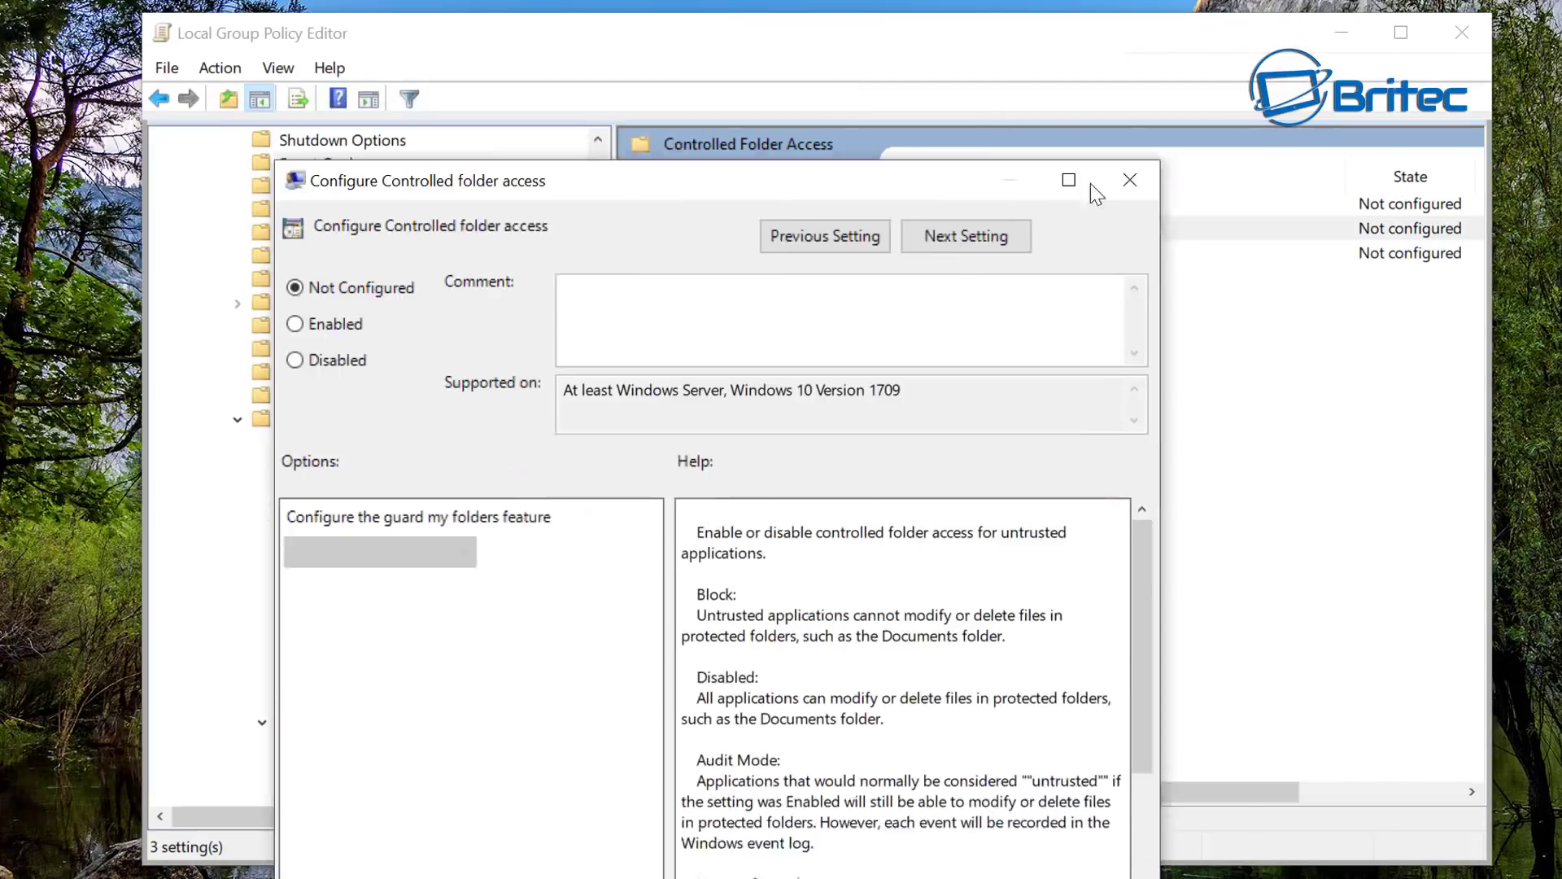
drag(1091, 183, 1171, 66)
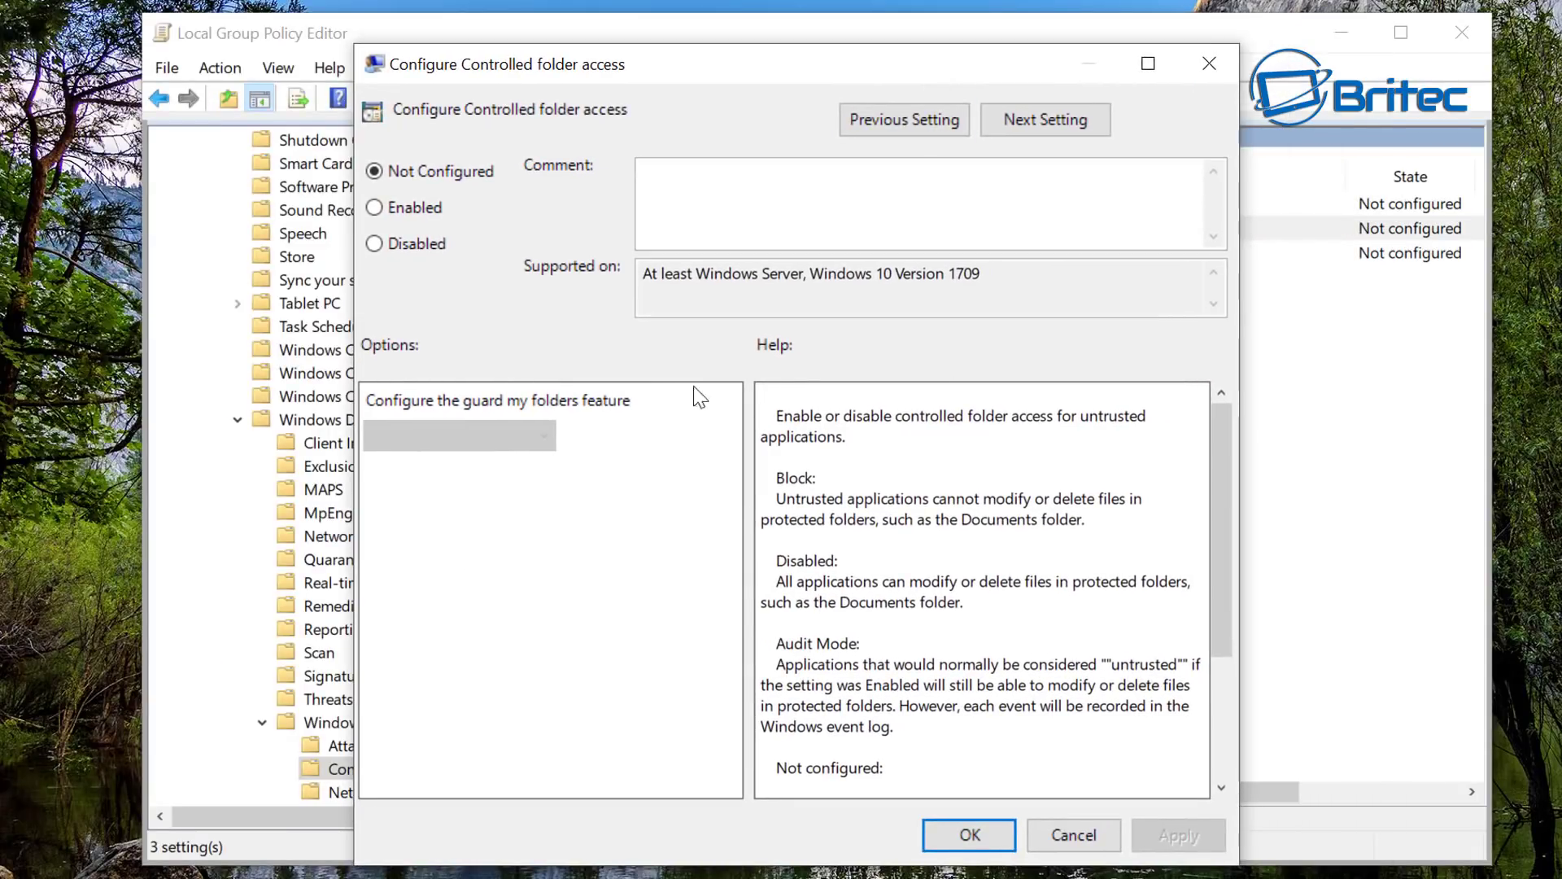
click(422, 212)
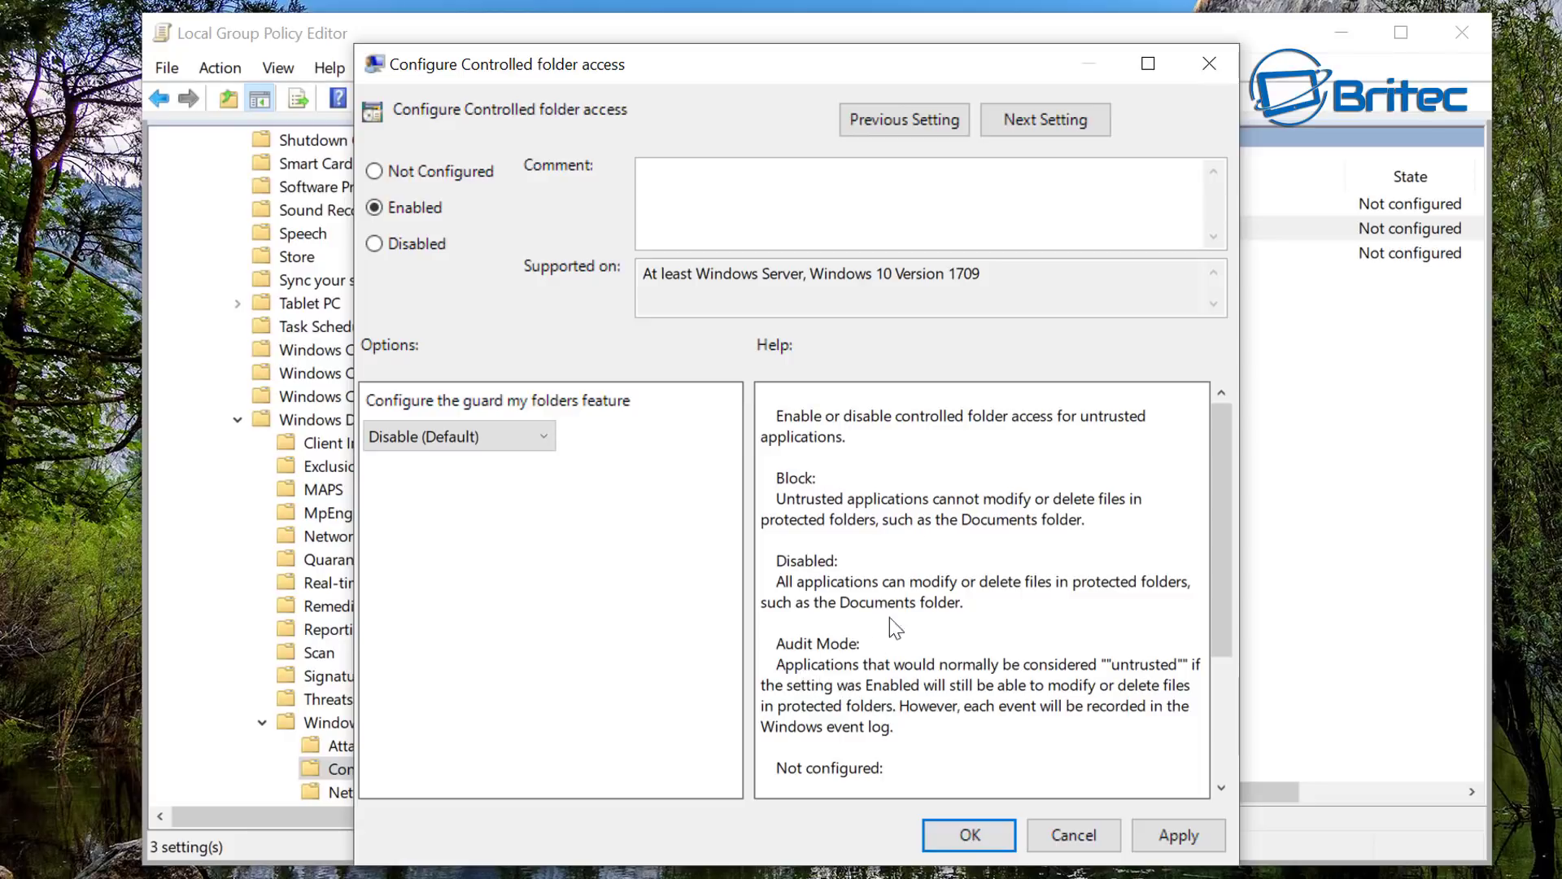
click(455, 436)
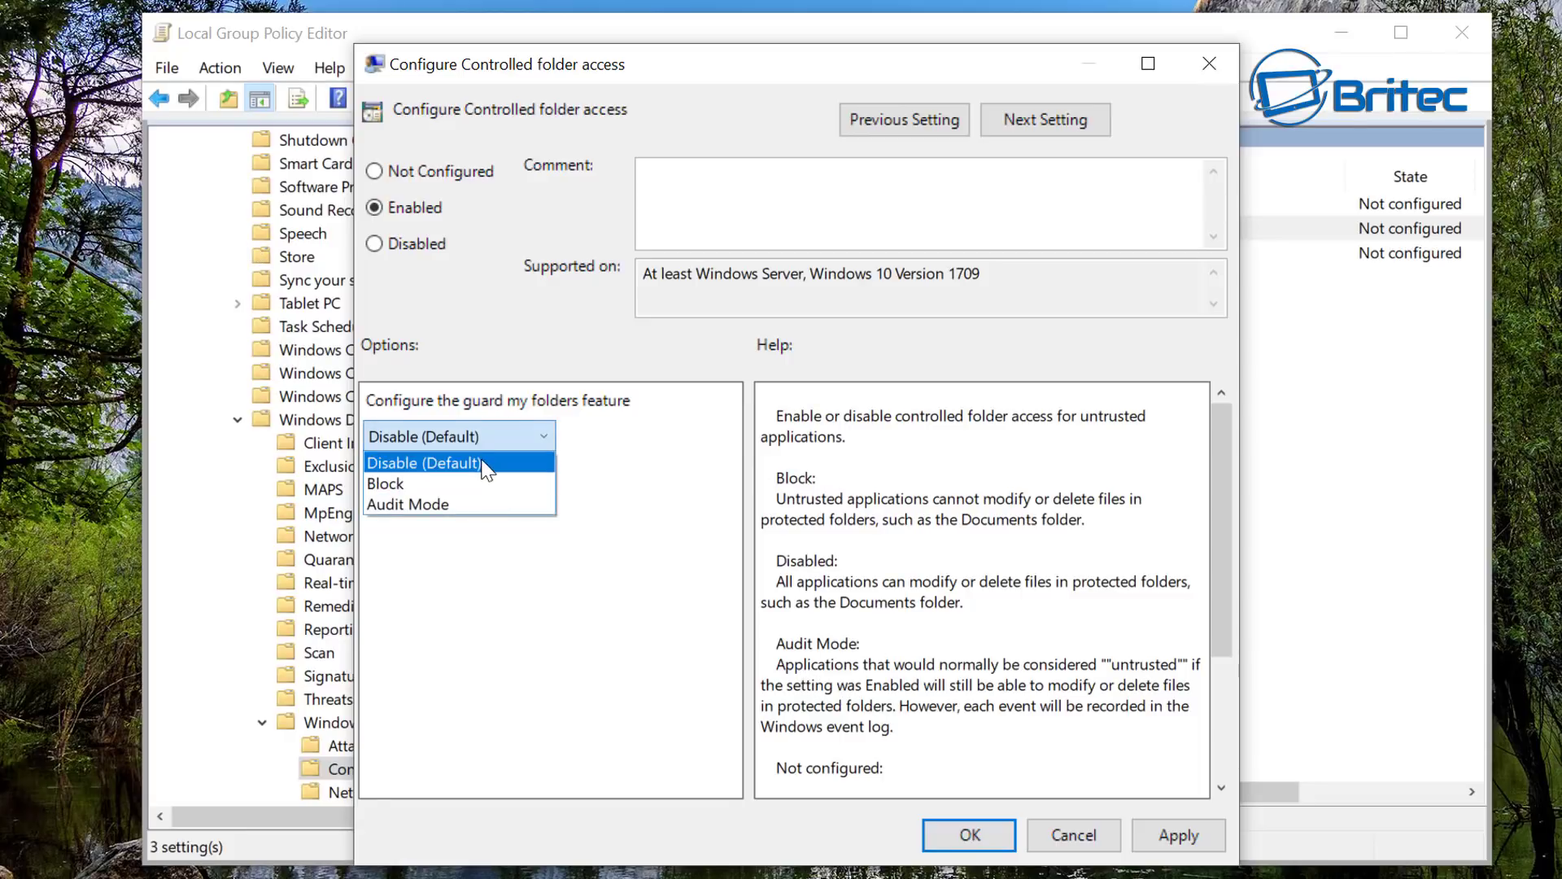
click(456, 484)
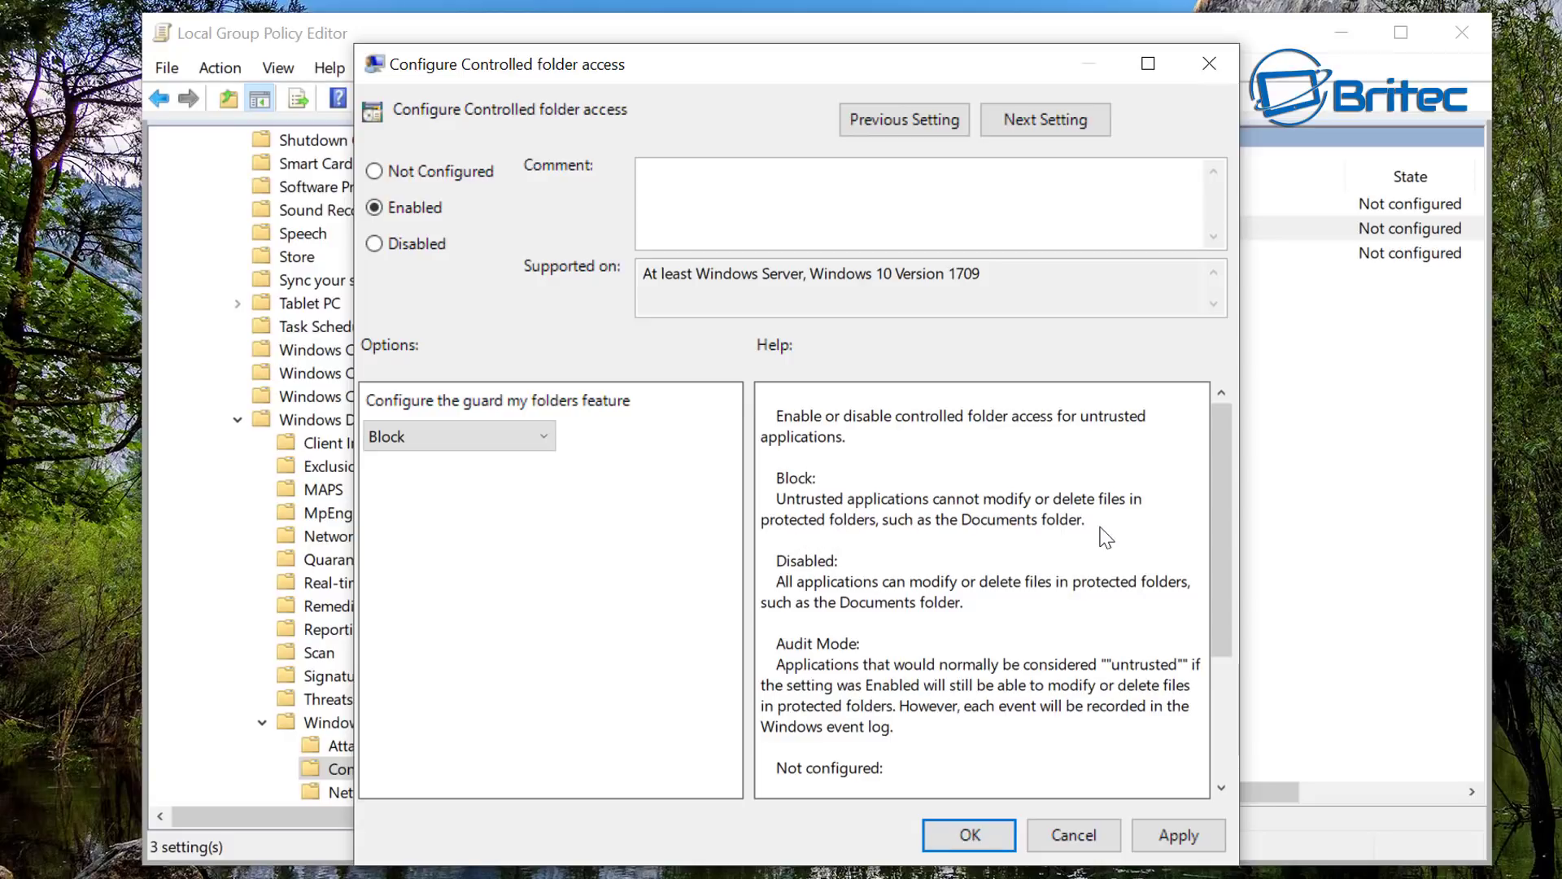
click(444, 437)
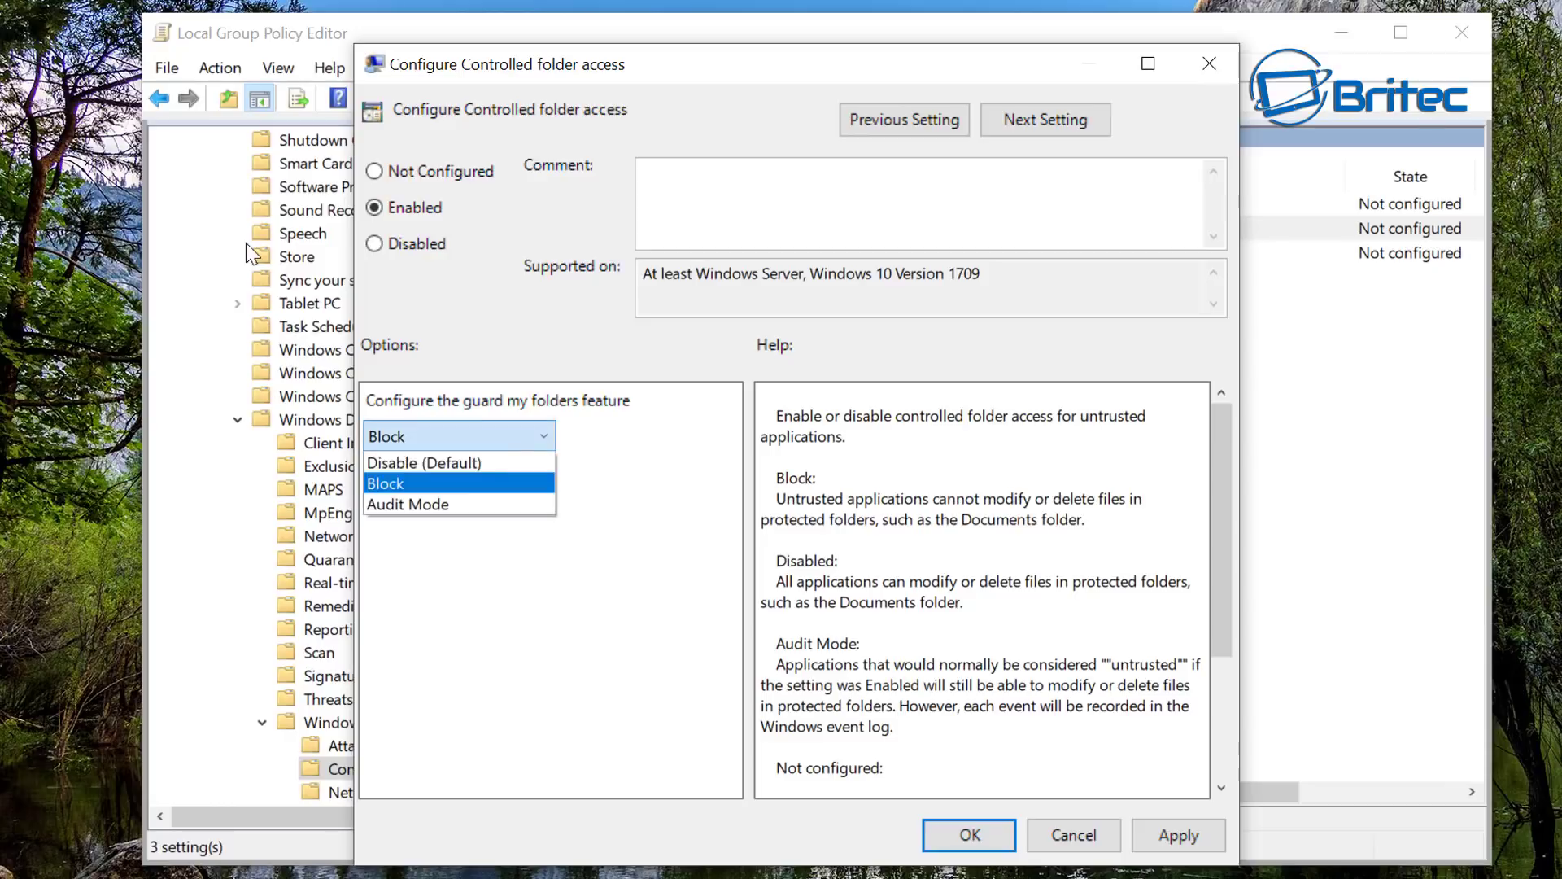
key(Up)
key(Return)
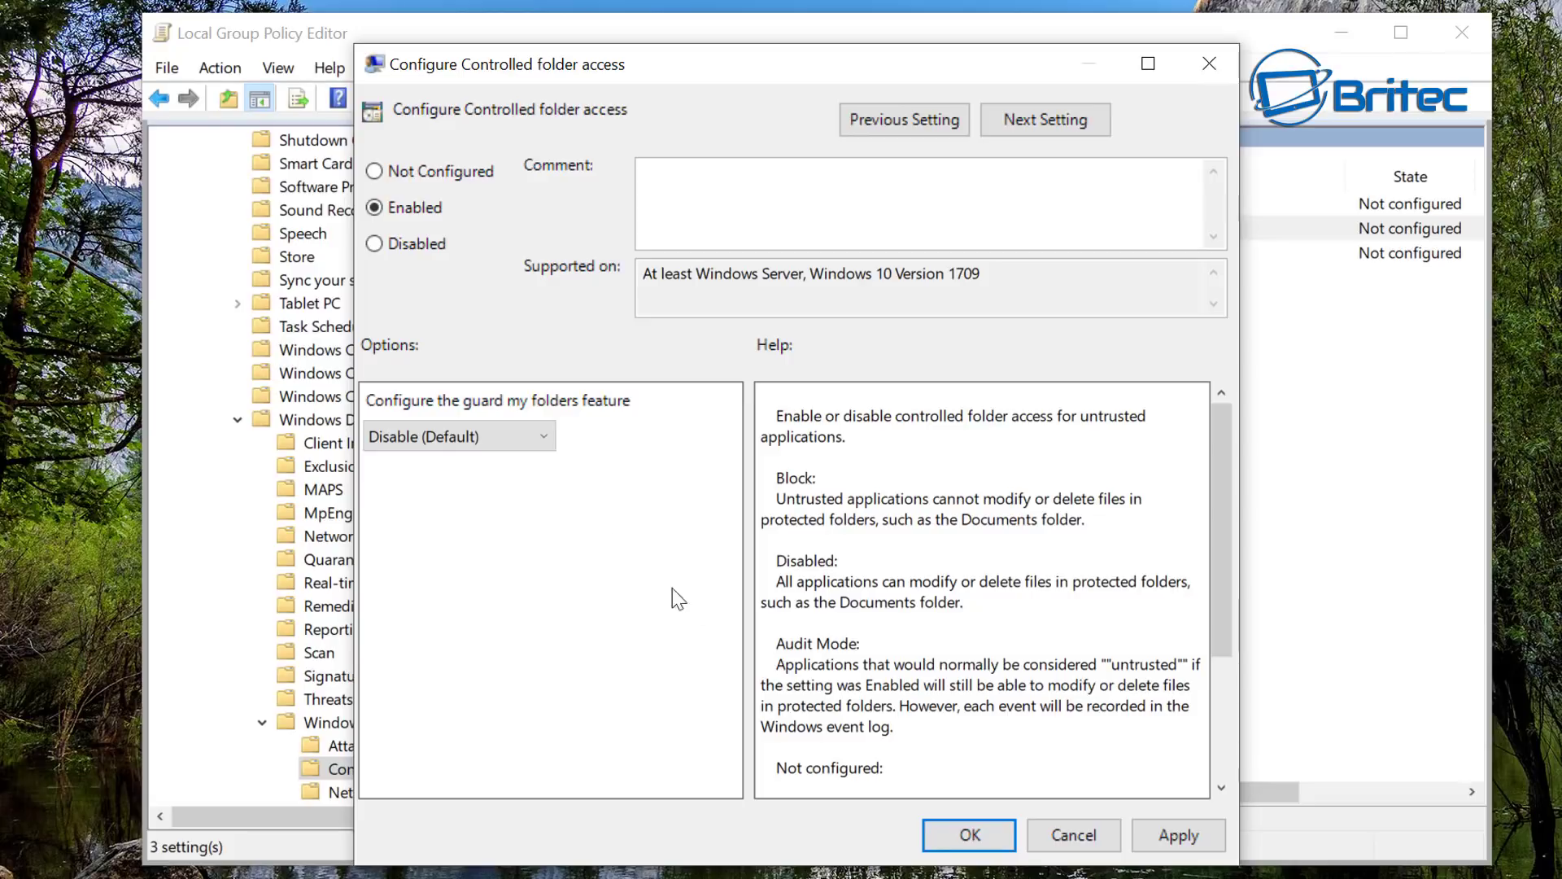
Step: Set the guard-my-folders mode to Block, then apply and confirm with OK
click(500, 446)
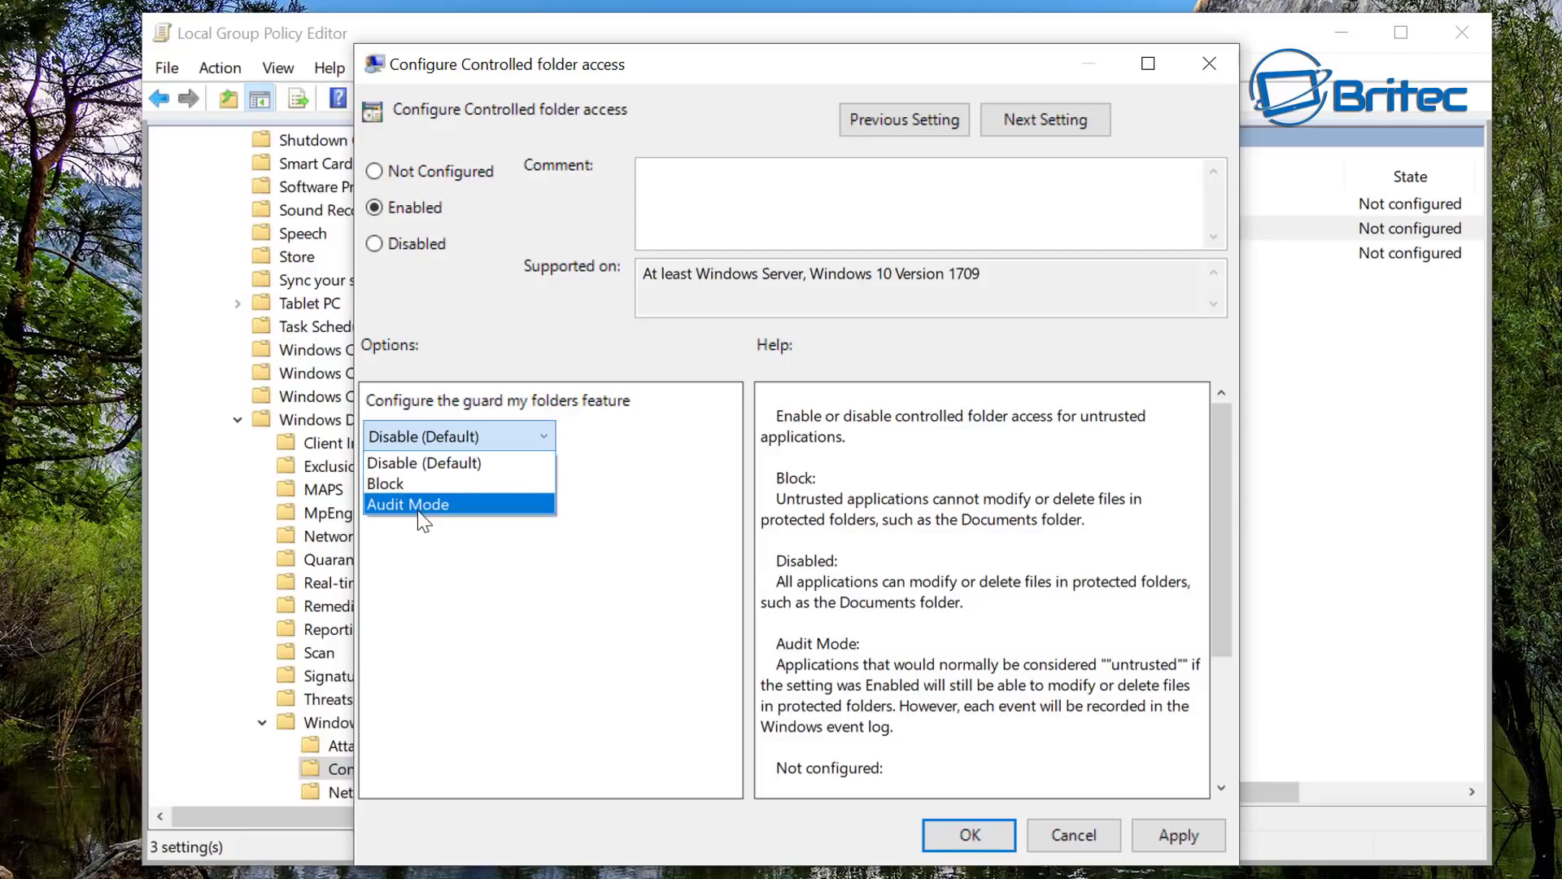
click(447, 398)
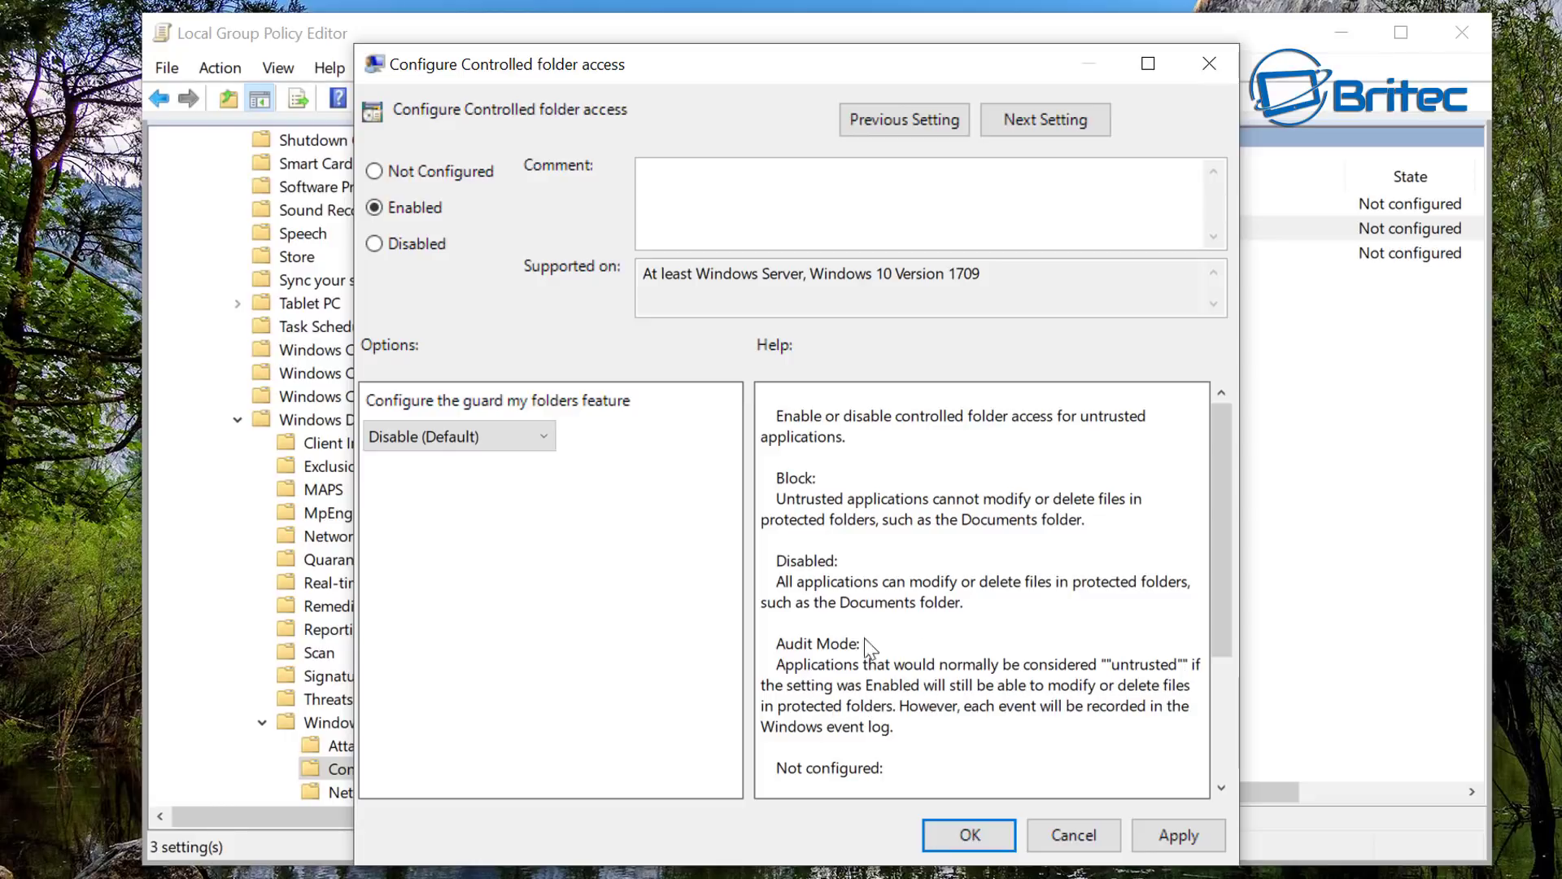
click(489, 439)
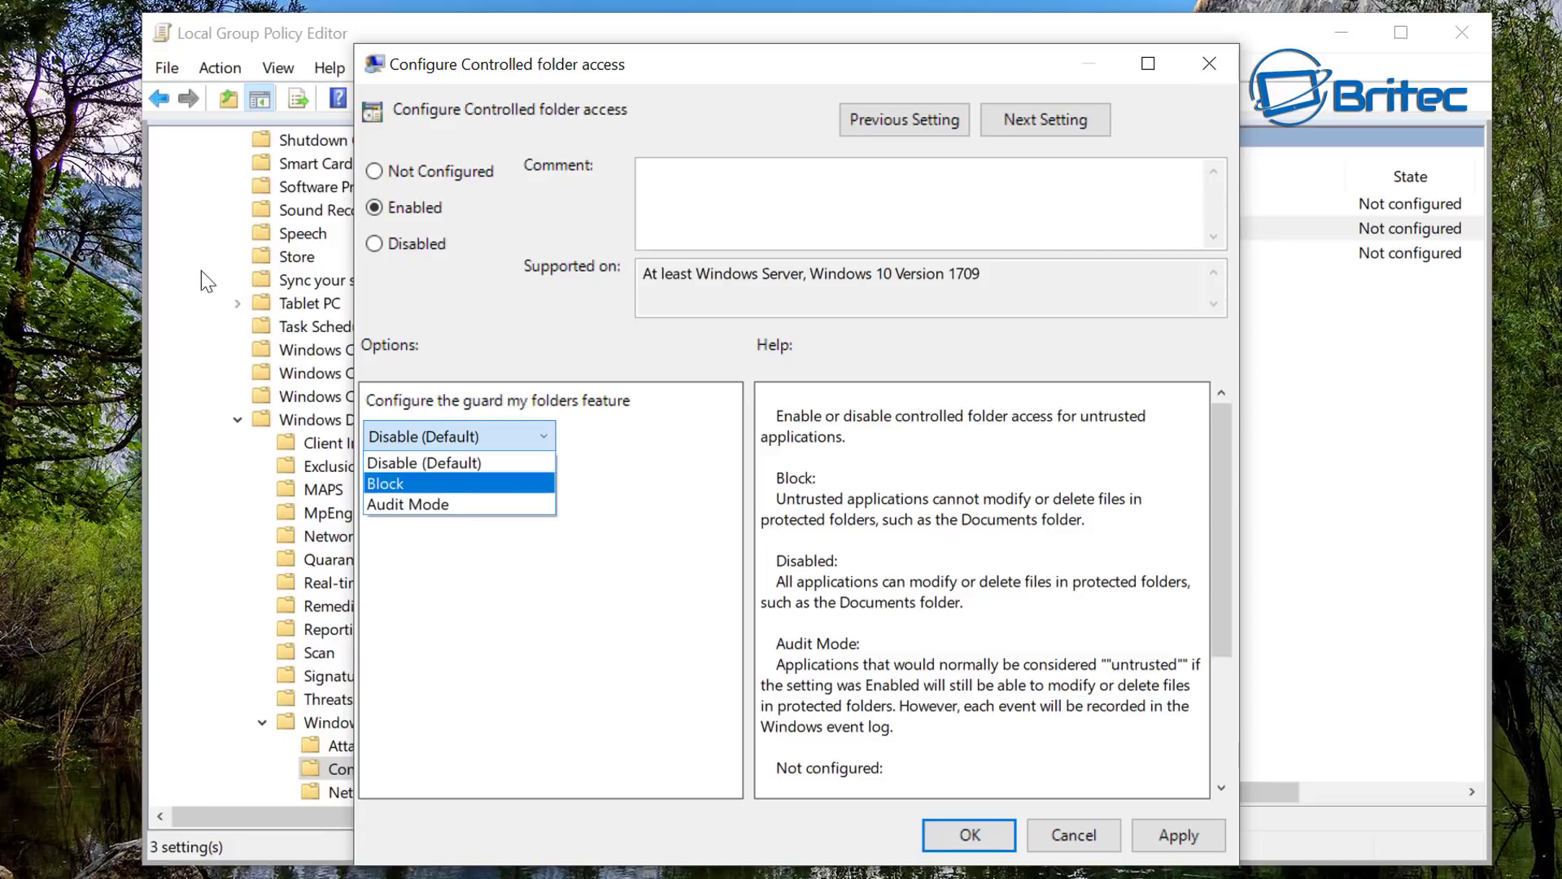
click(449, 485)
click(1178, 839)
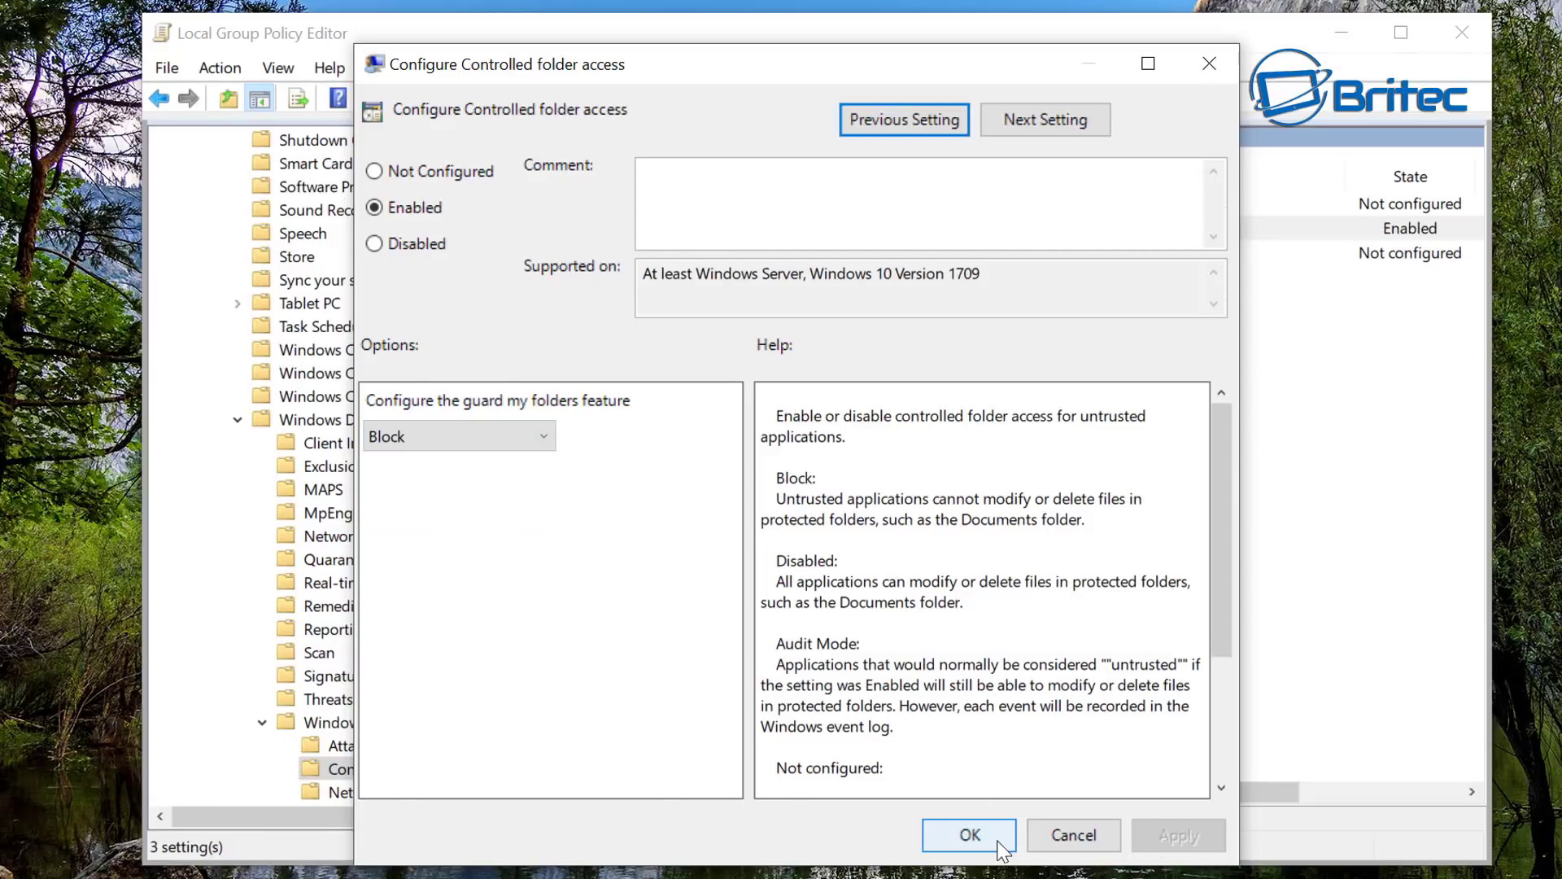
click(969, 835)
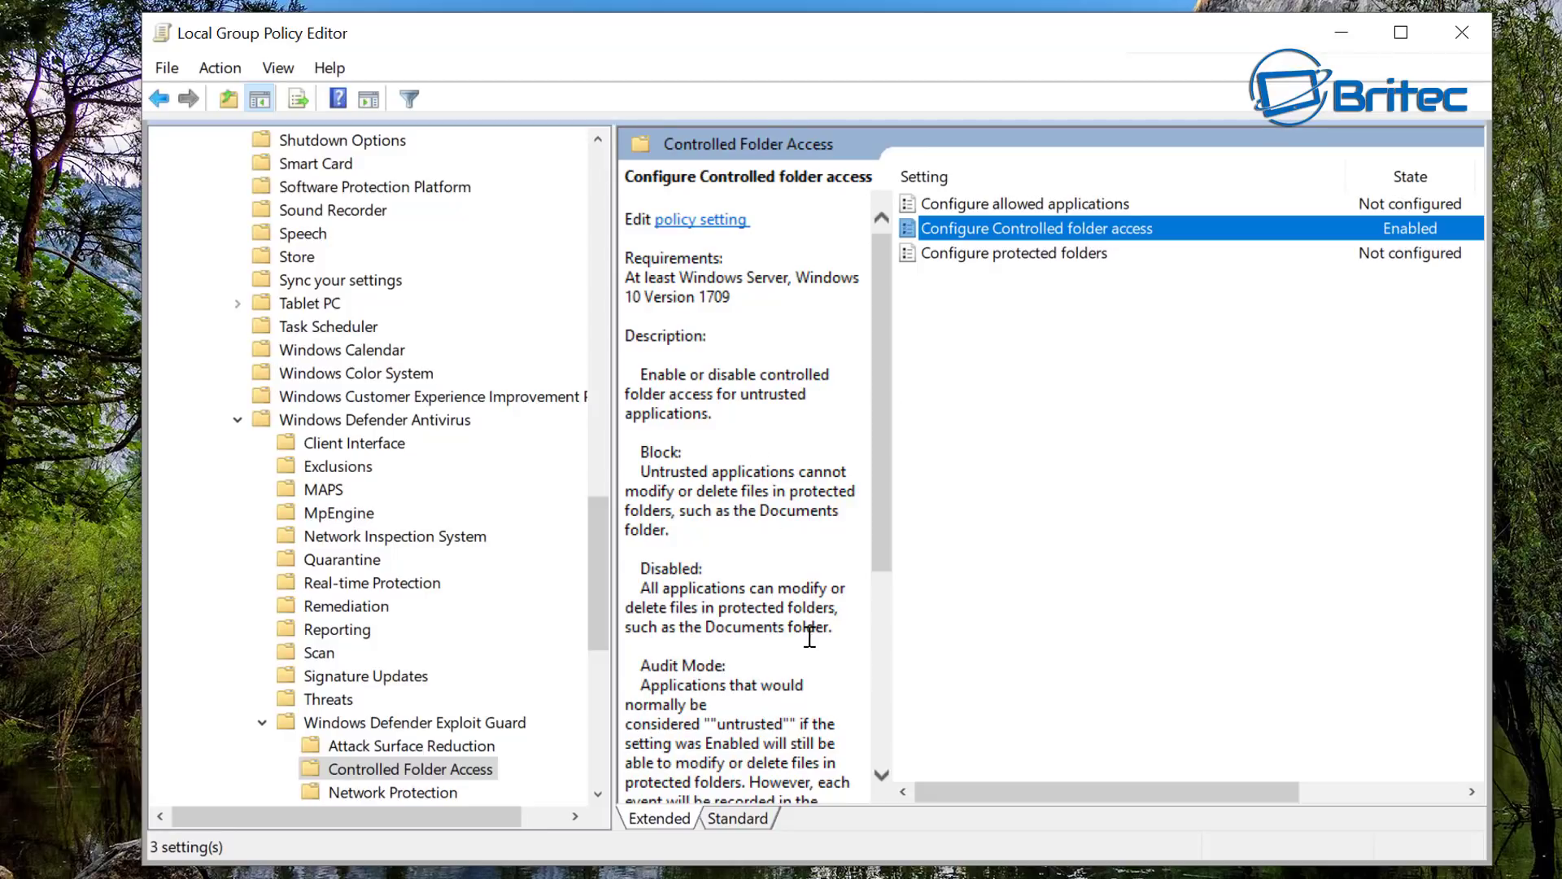
click(1009, 256)
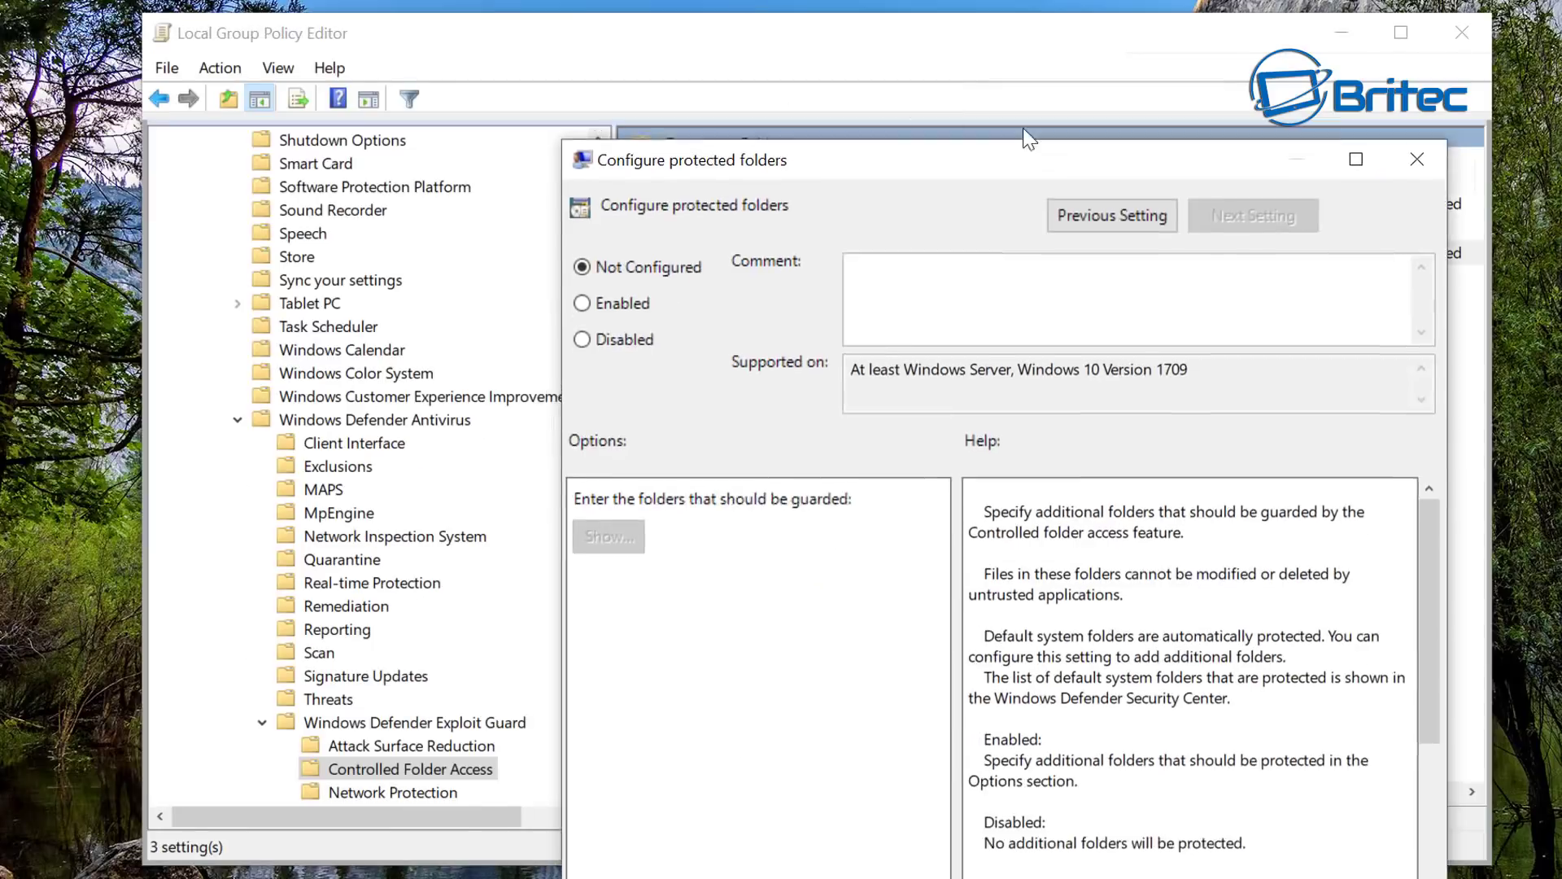
drag(1038, 157, 877, 65)
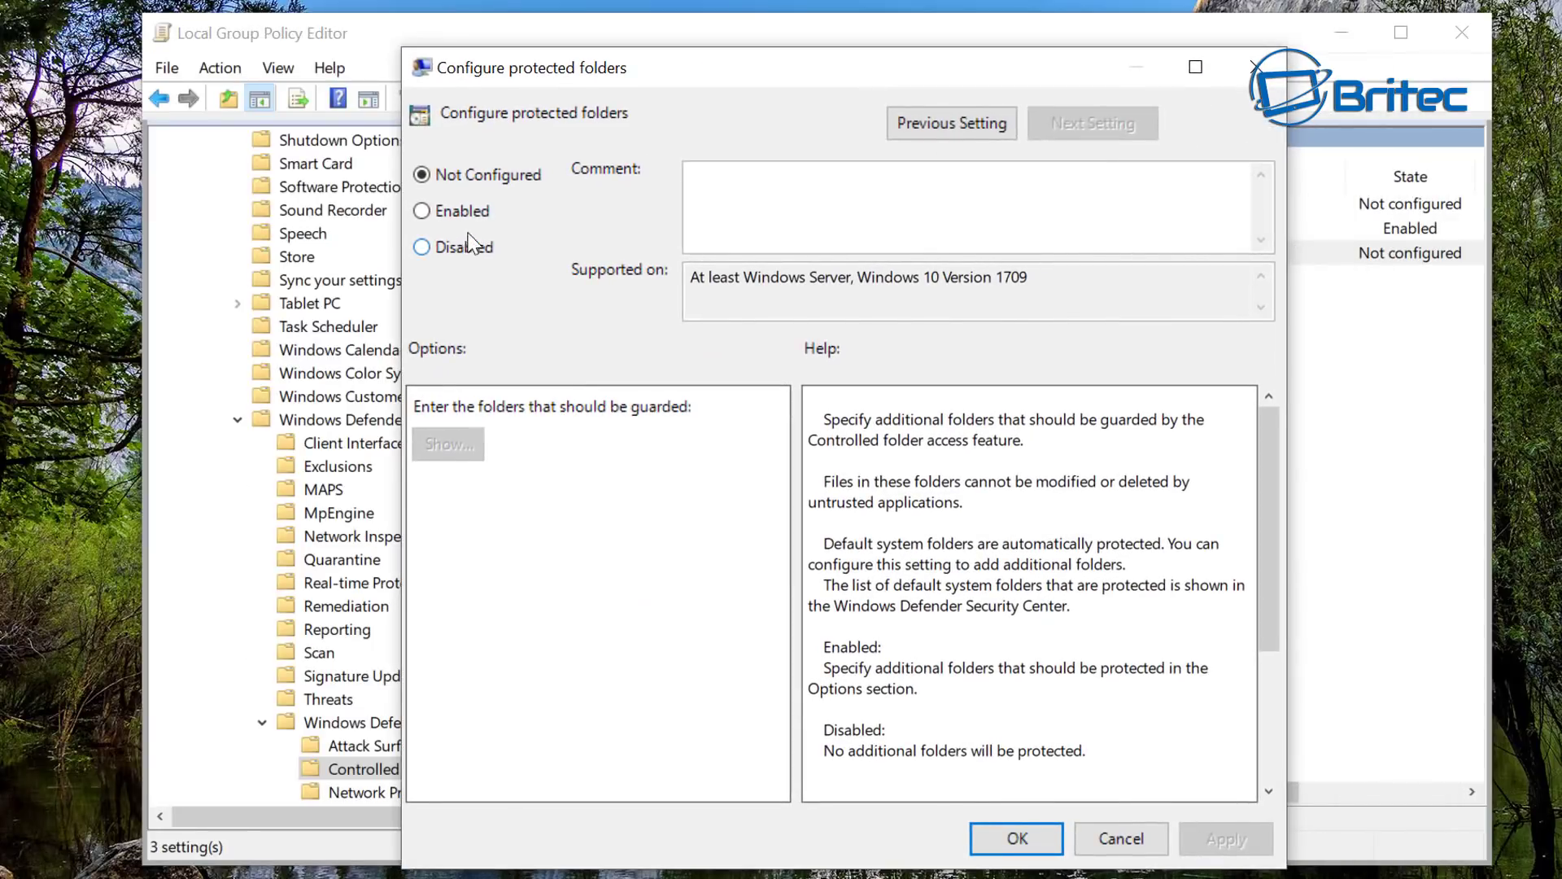
click(455, 211)
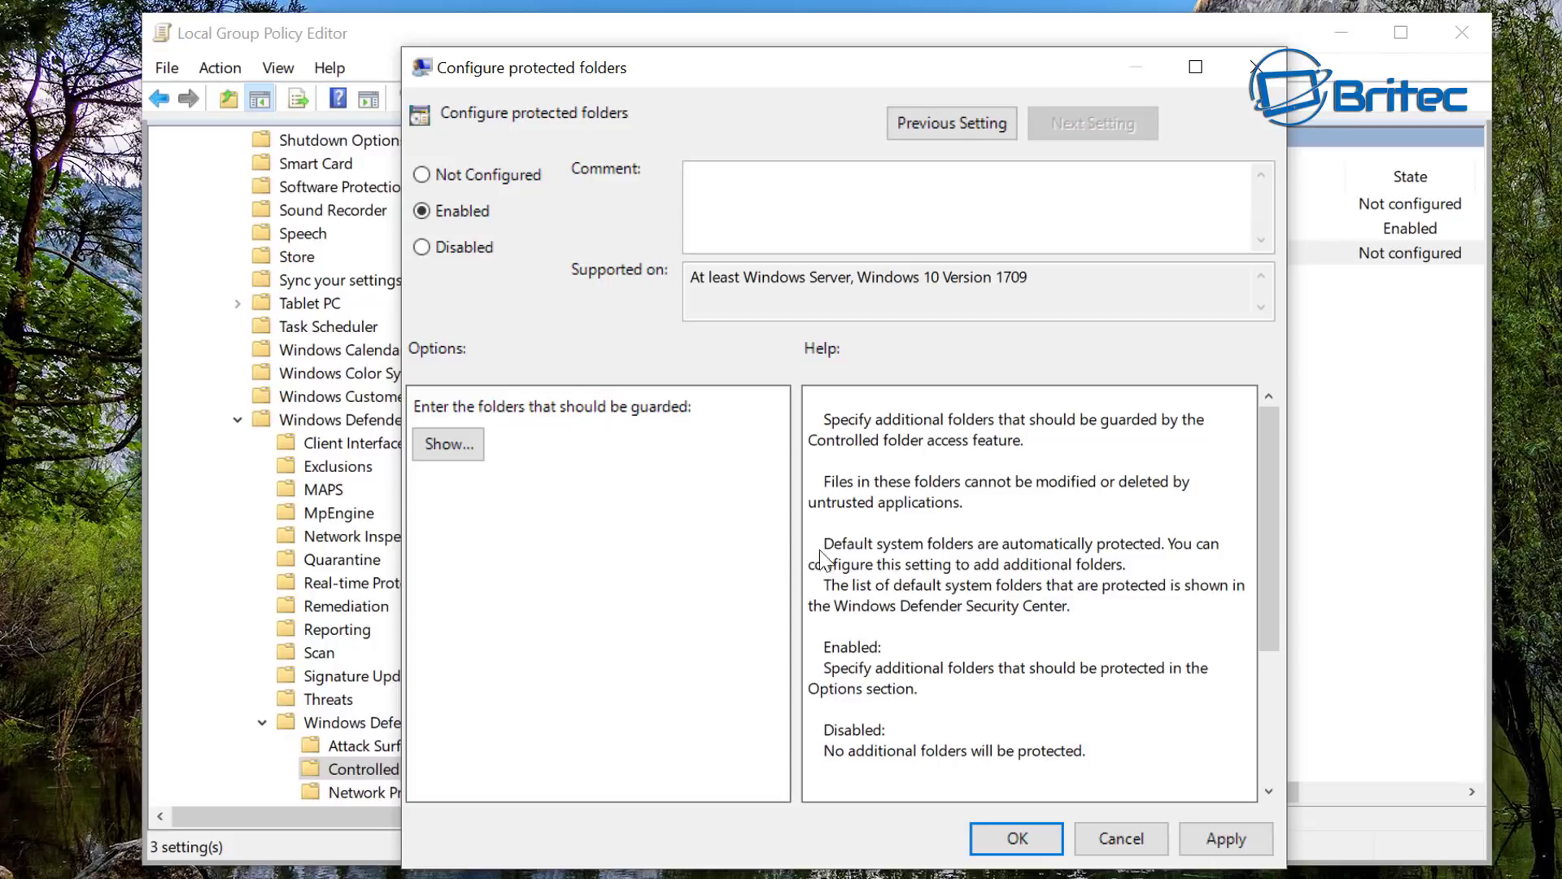
click(471, 450)
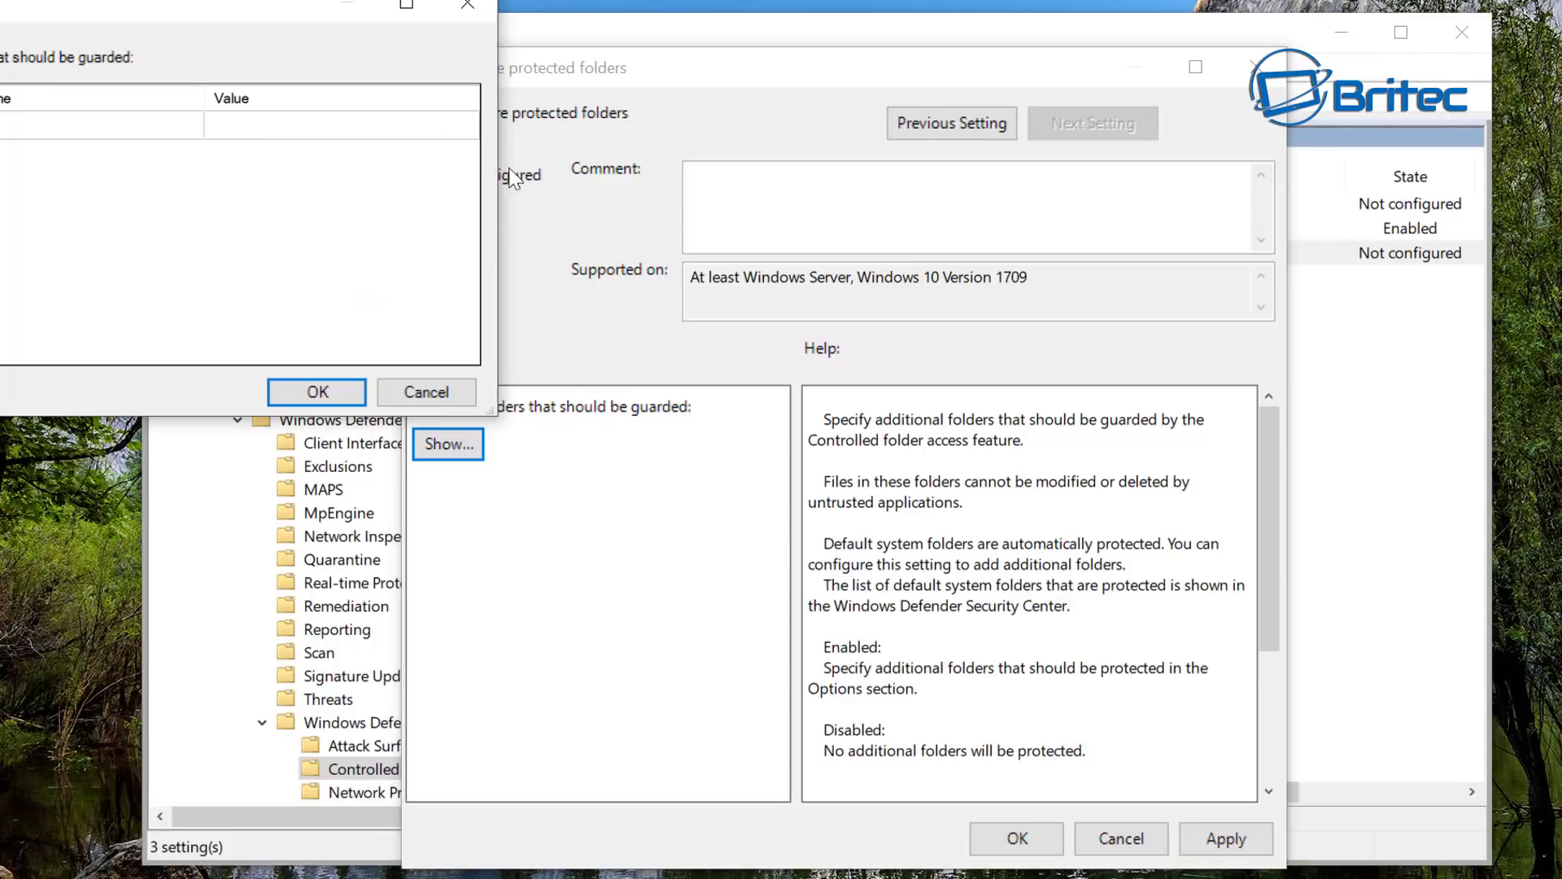
drag(286, 18, 936, 334)
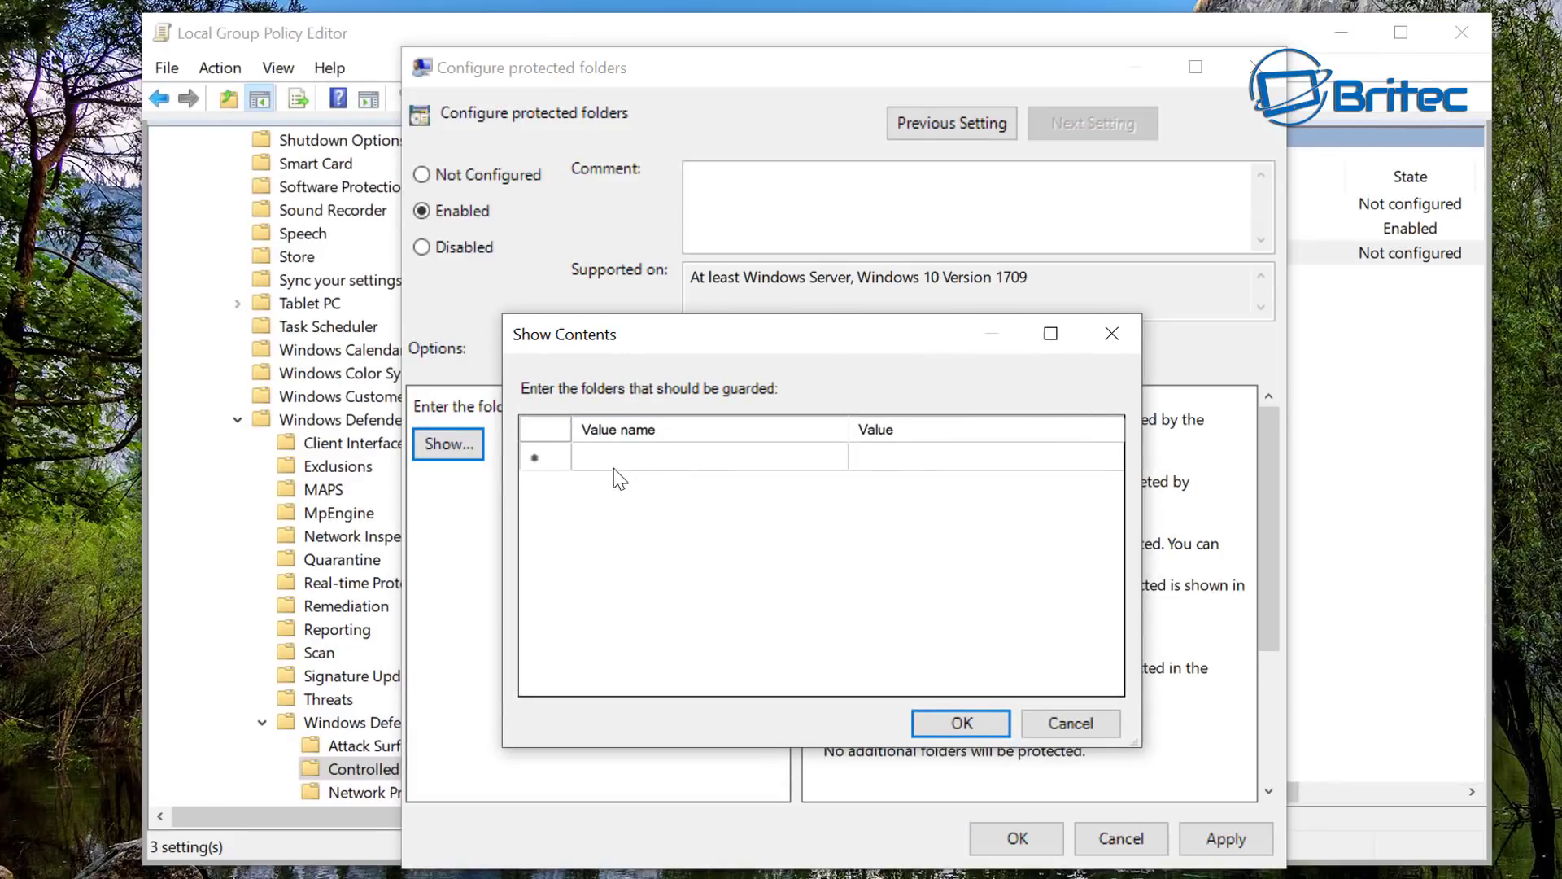
click(573, 460)
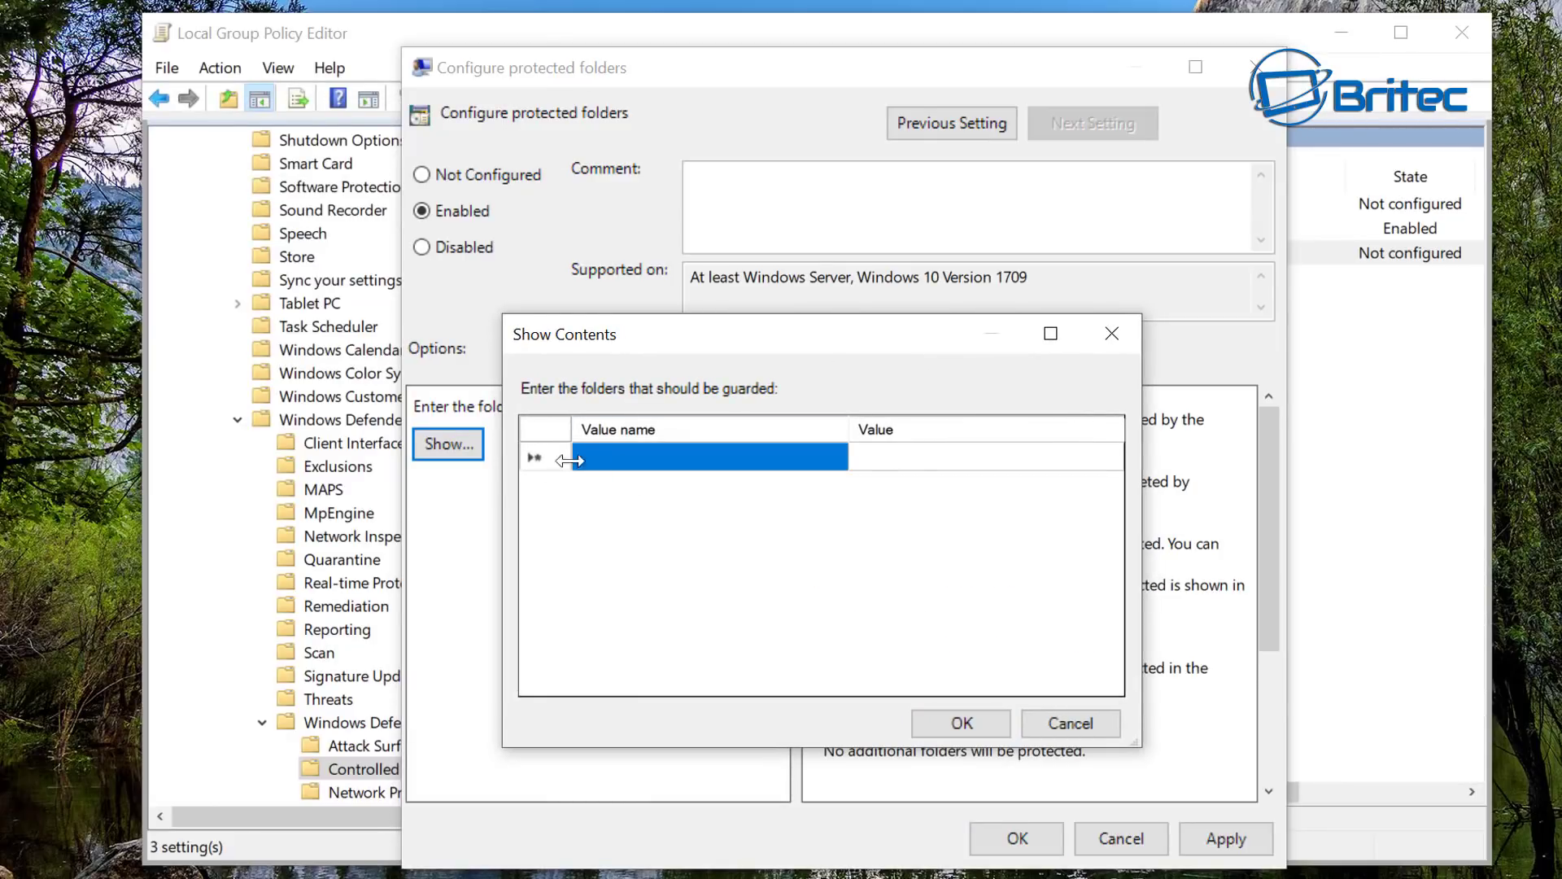
click(1066, 723)
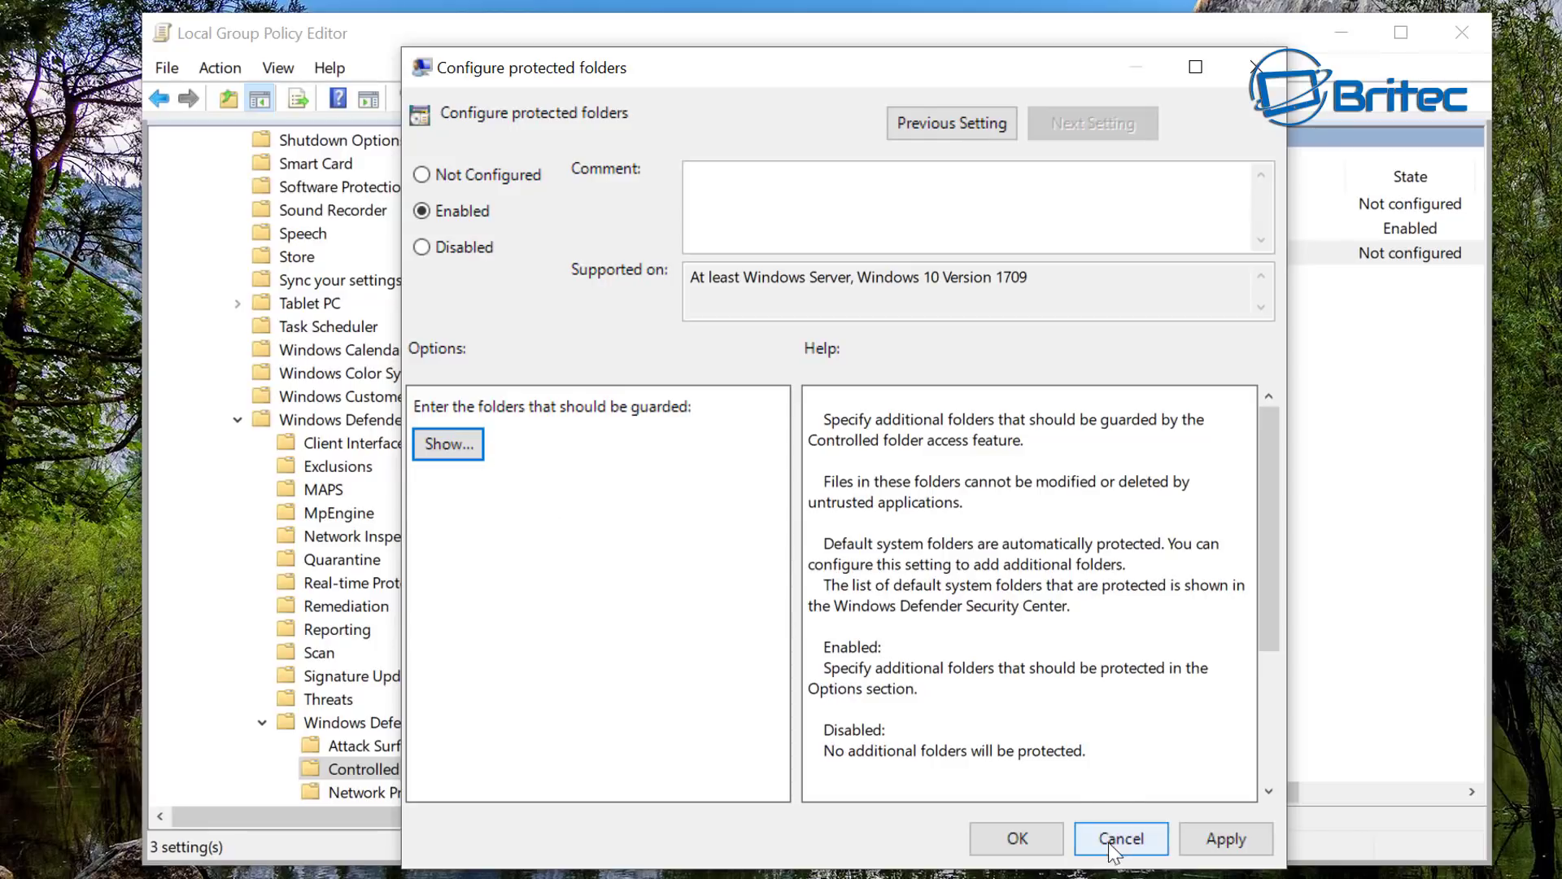
drag(1122, 840, 648, 525)
Step: Cancel the protected folders dialog, then set Configure Controlled folder access to Not Configured and confirm
click(1138, 831)
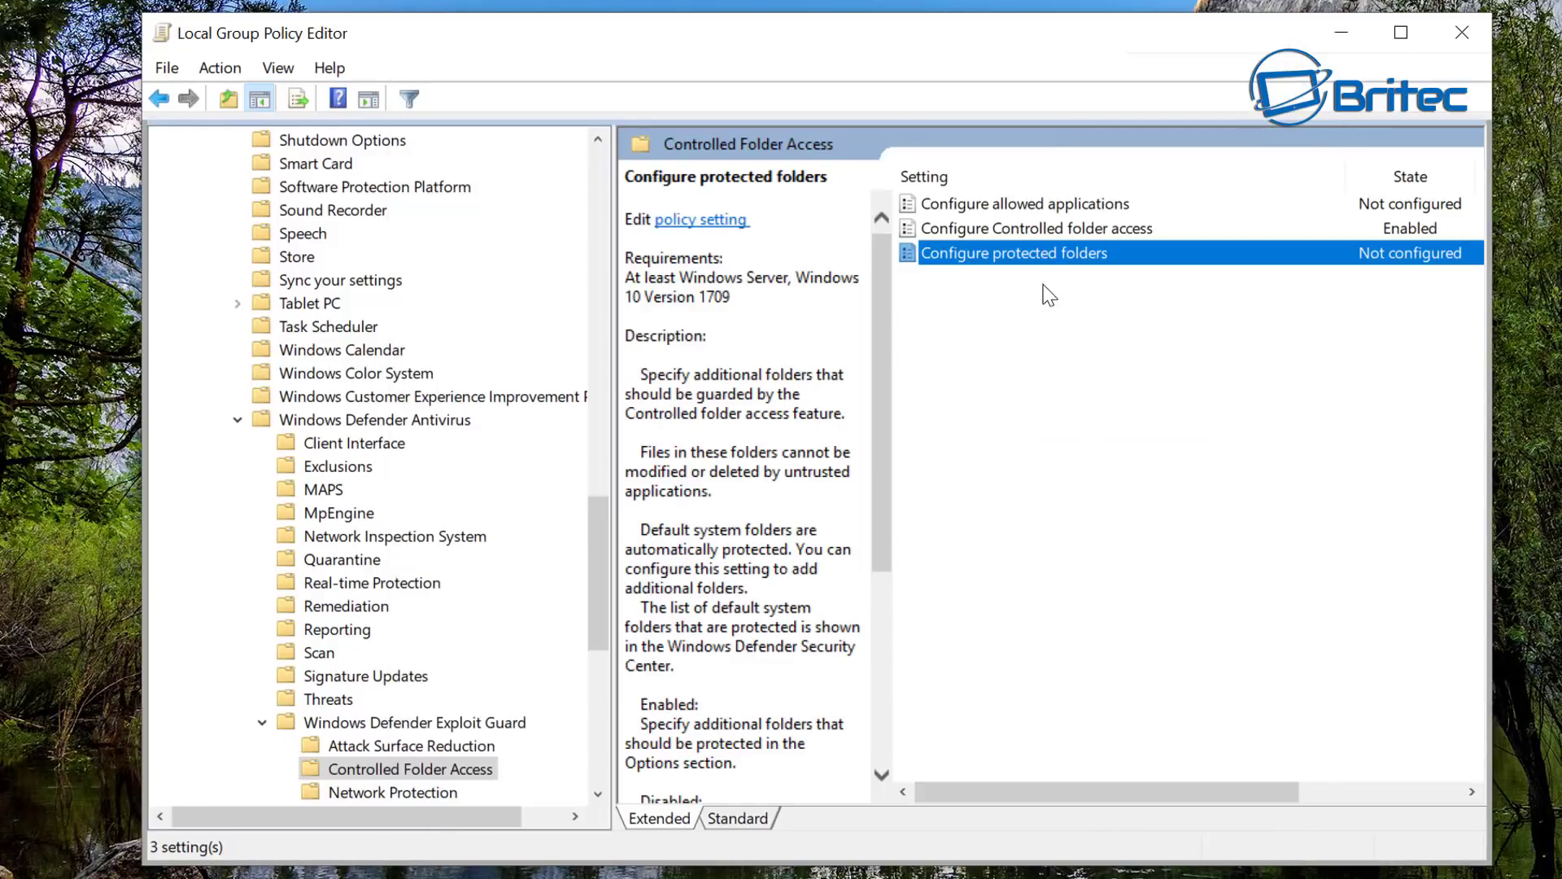
double_click(1046, 230)
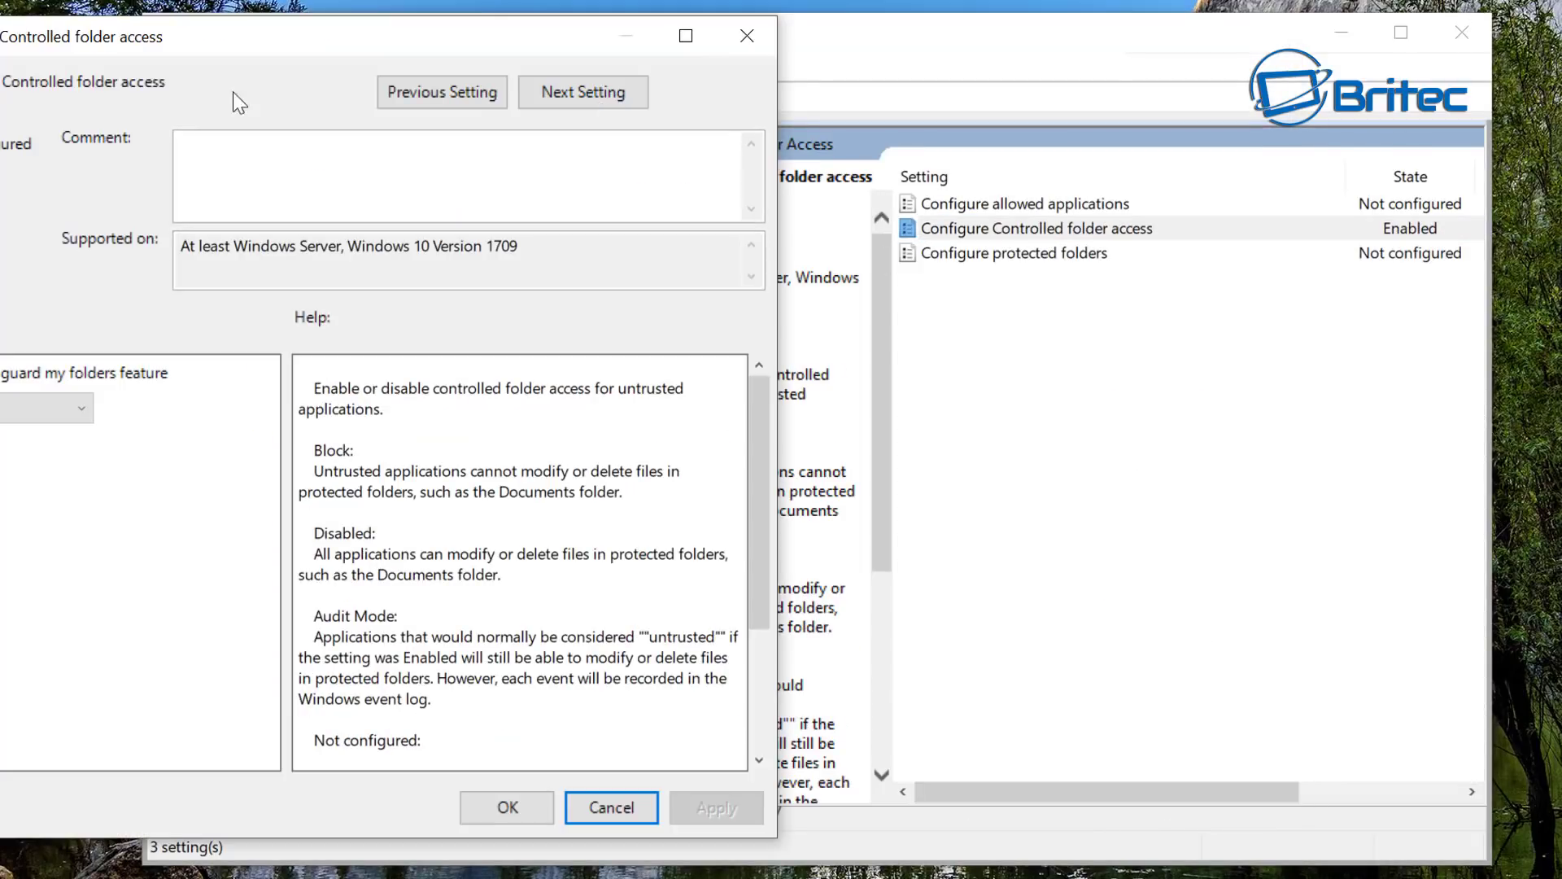
drag(48, 36, 582, 49)
click(488, 156)
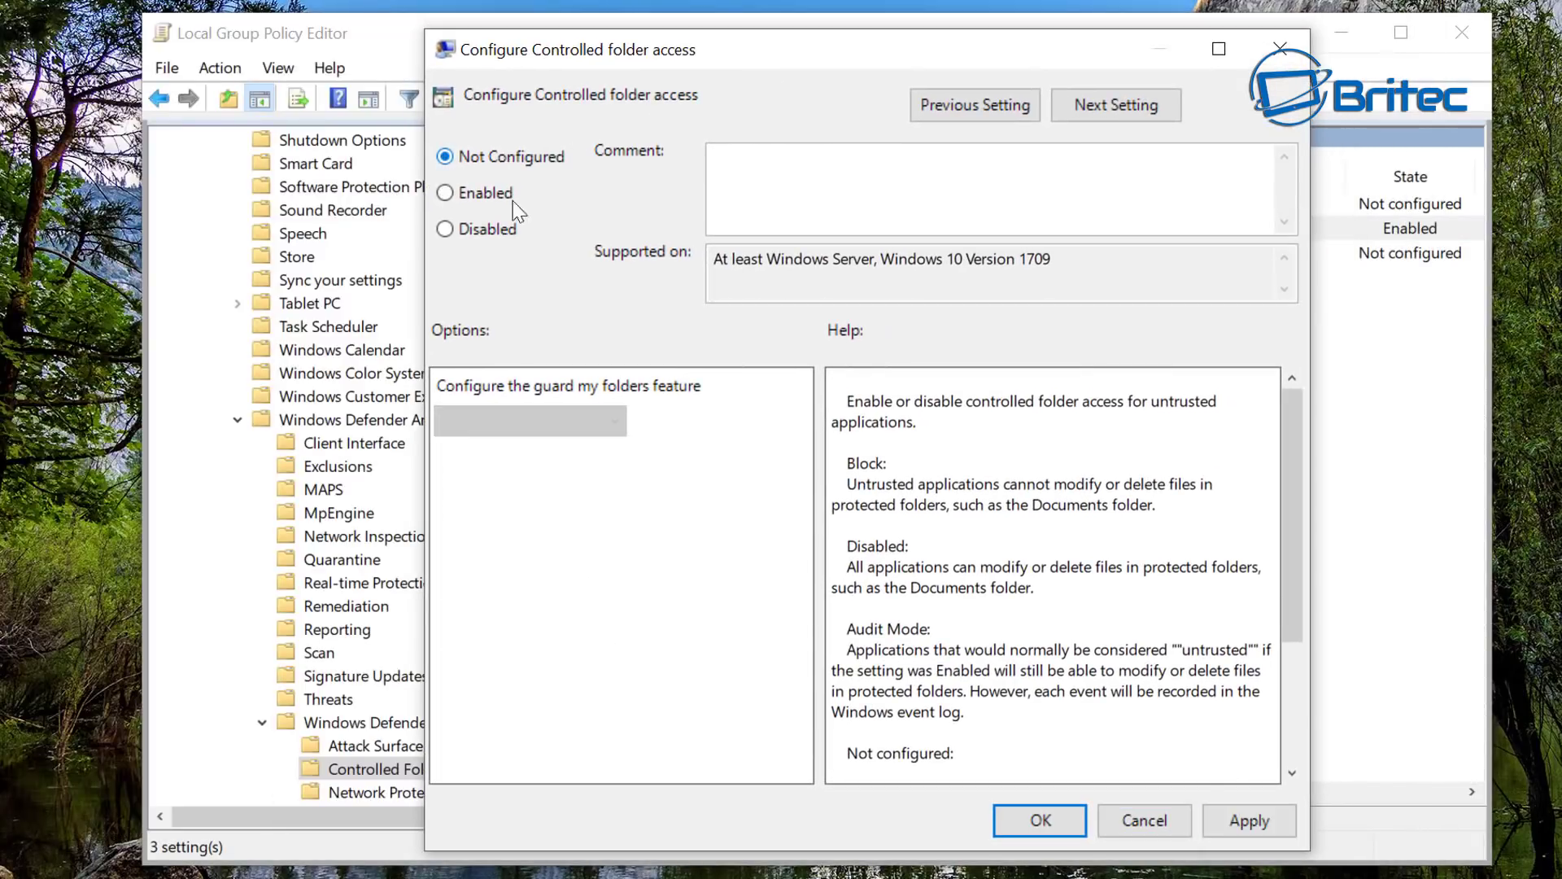
click(1039, 820)
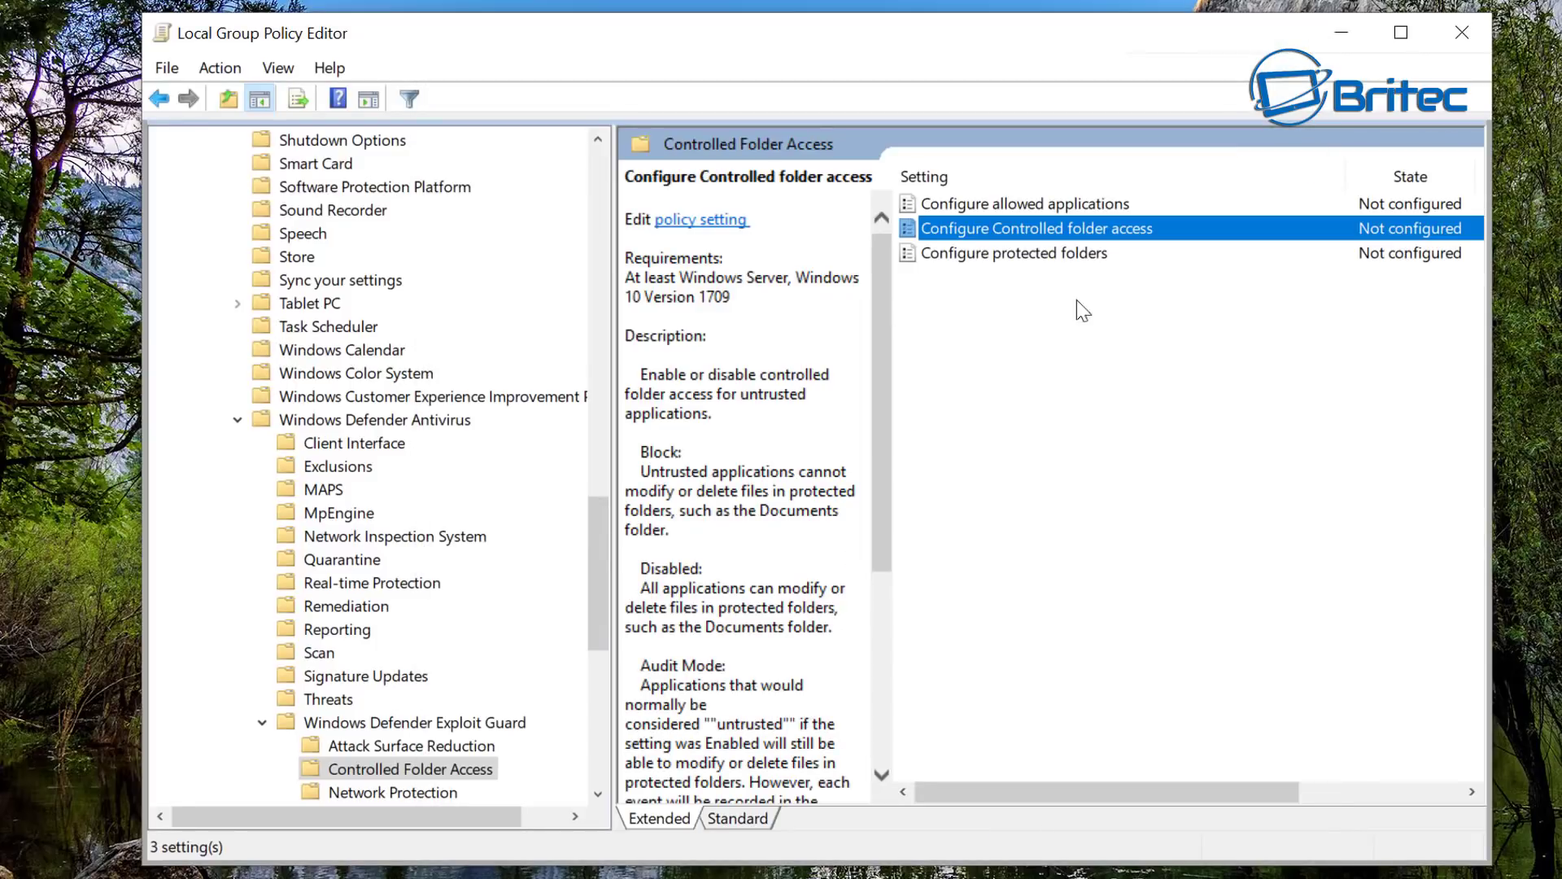